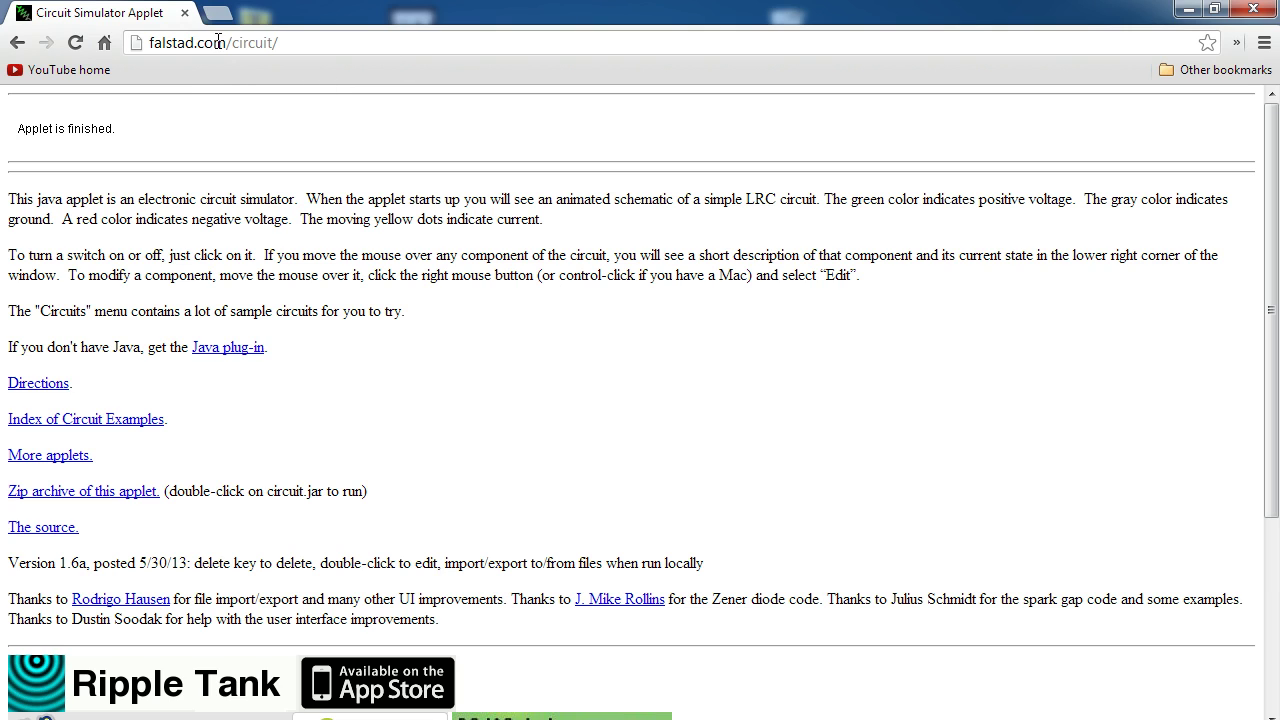
Reload the falstad.com page to relaunch the Circuit Simulator and maximize its window
click(288, 42)
click(75, 42)
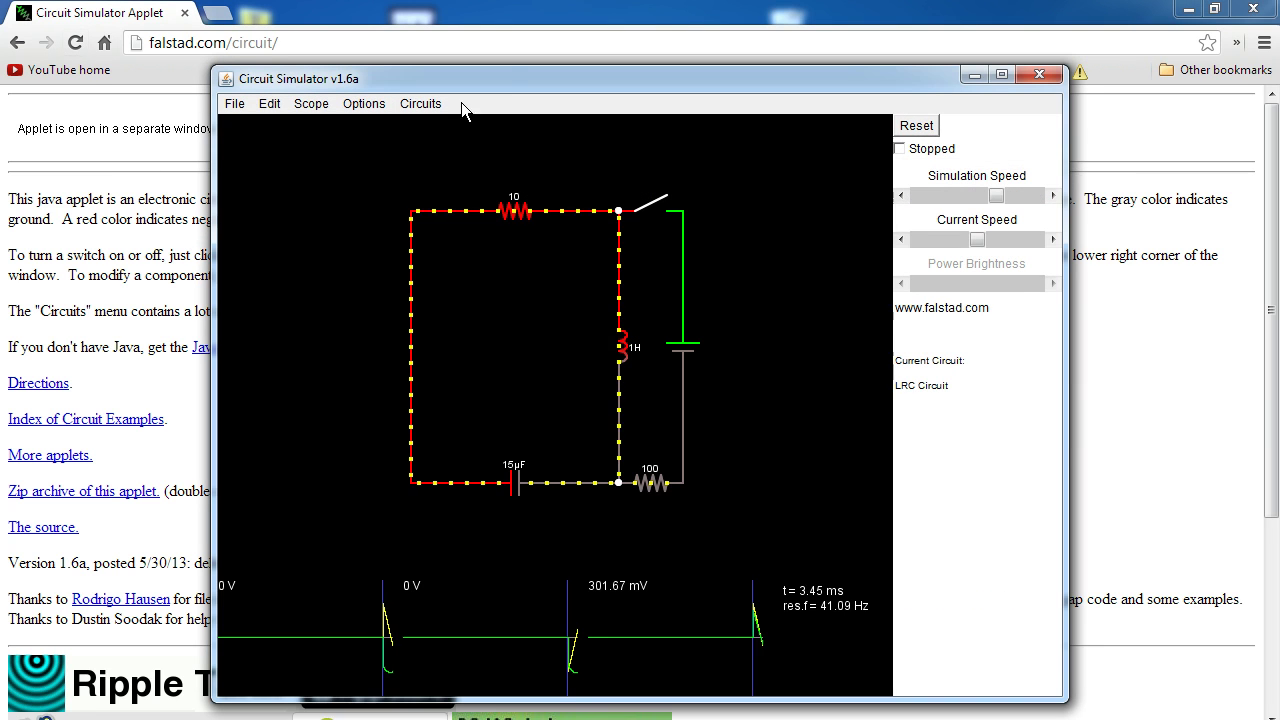
double_click(520, 82)
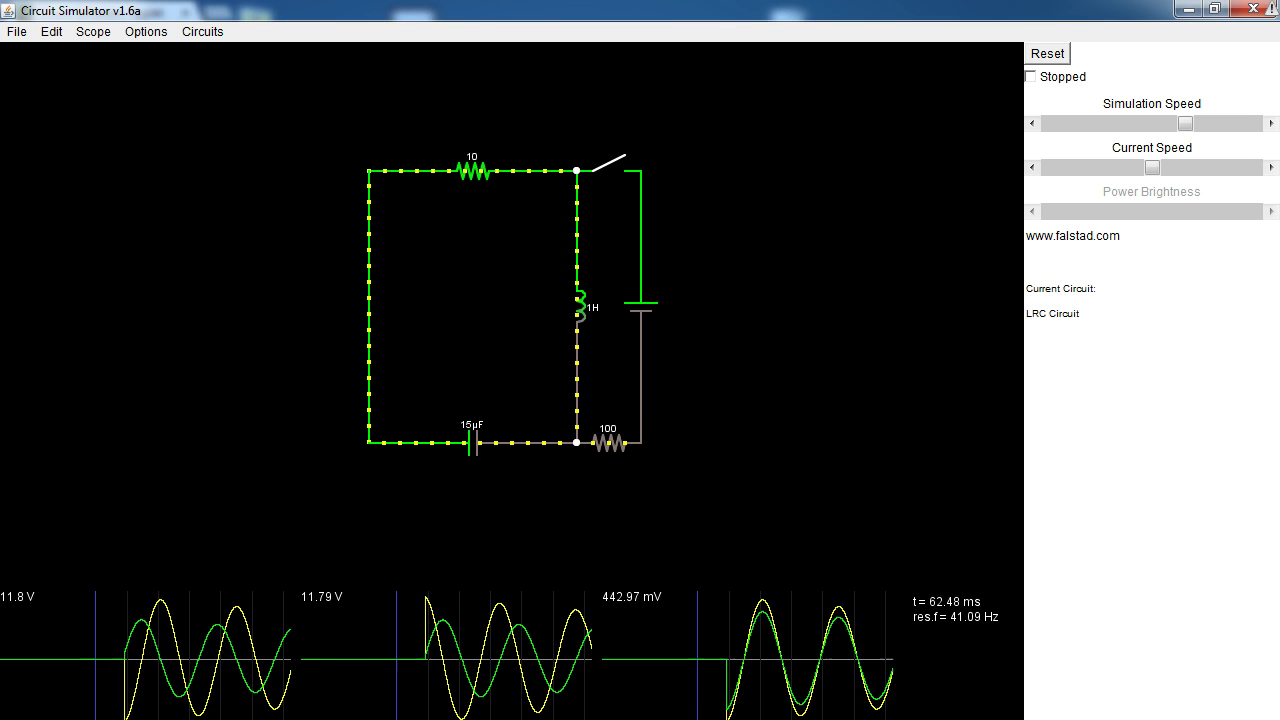
click(1186, 9)
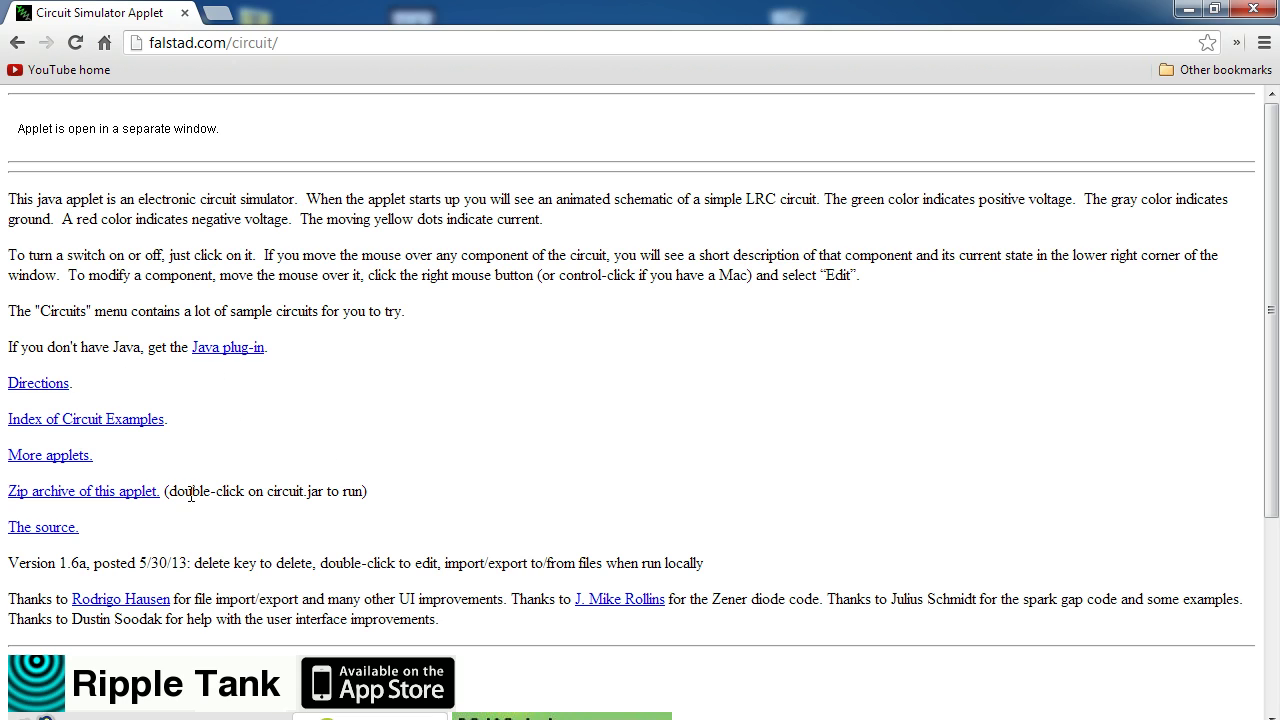
drag(169, 494, 8, 492)
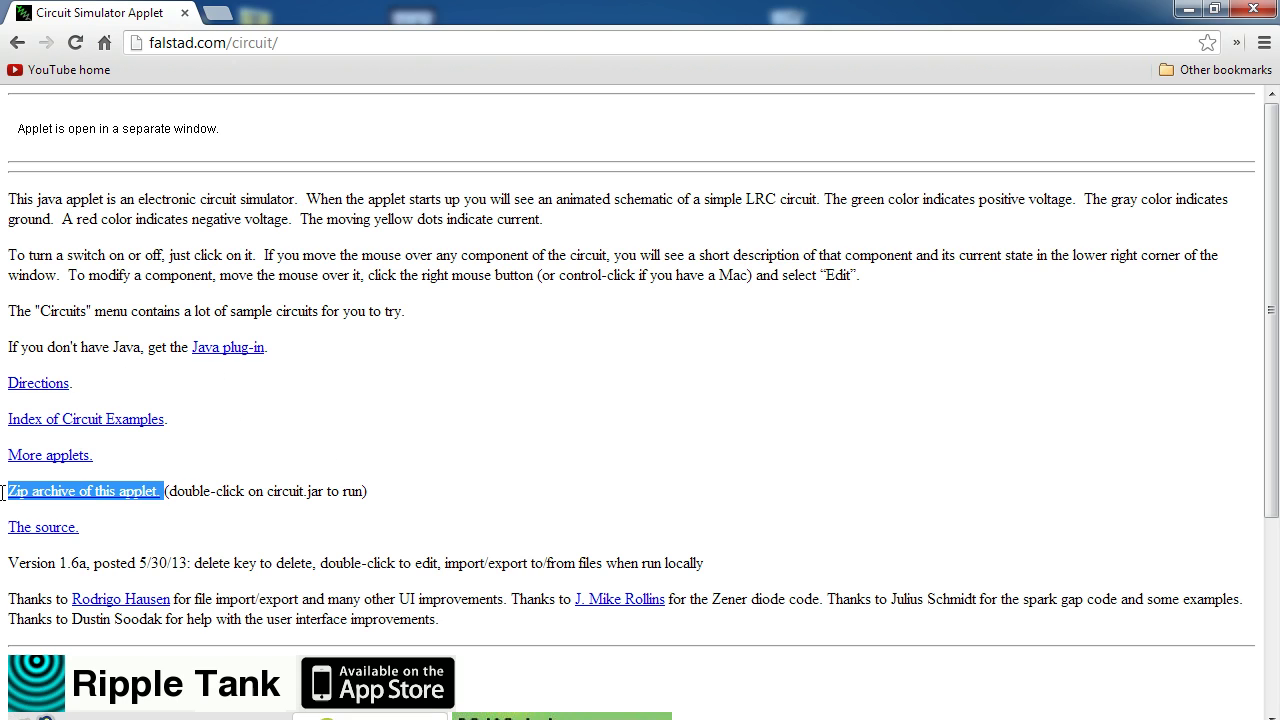
click(327, 418)
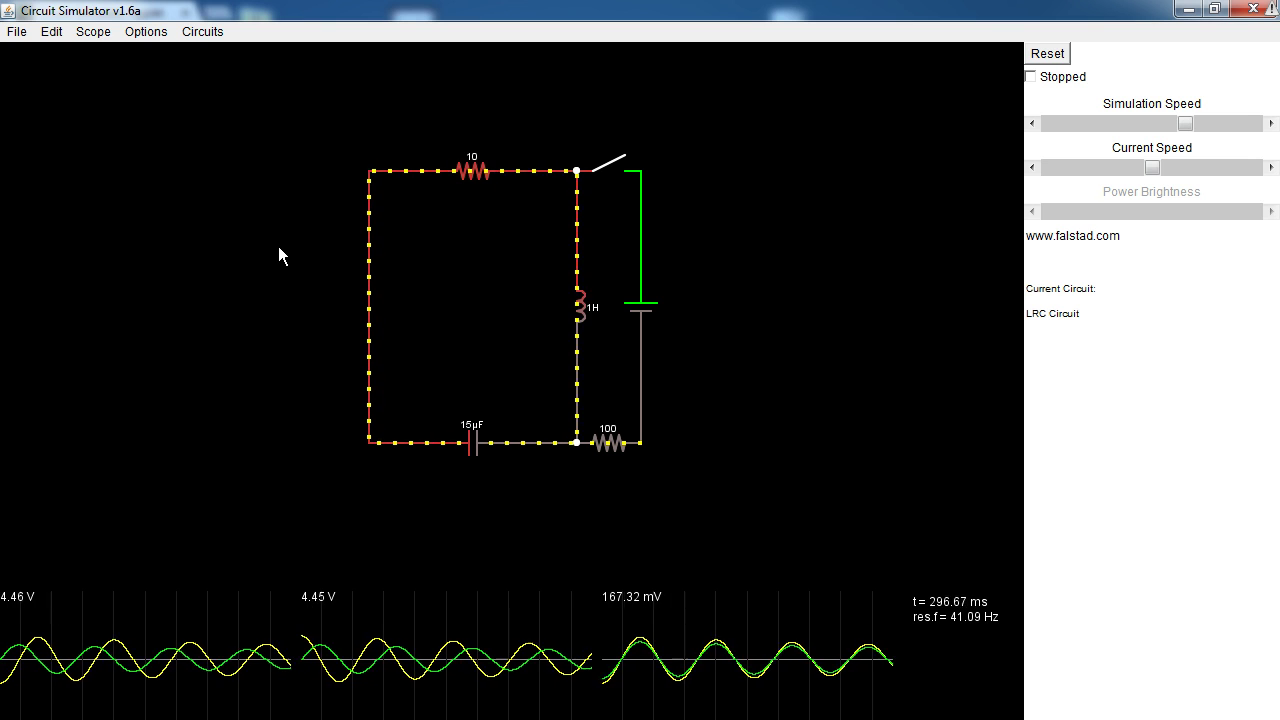
mouse_move(455, 170)
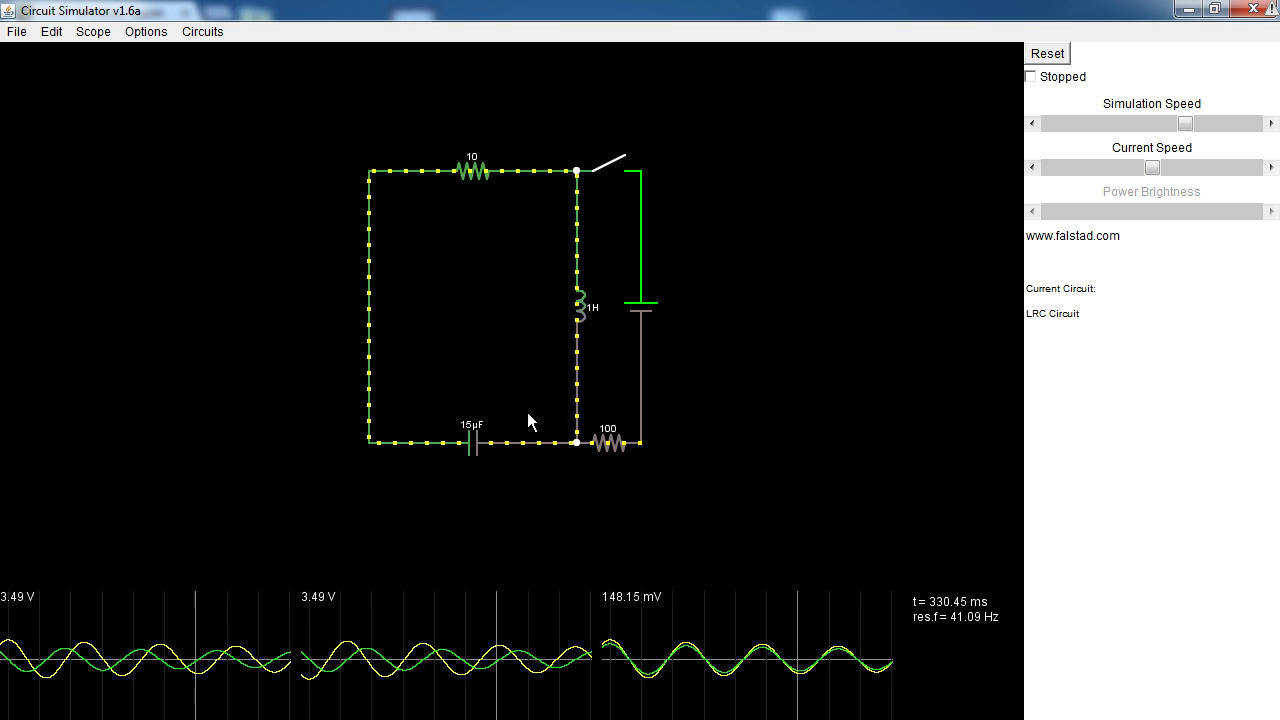
Start a new Blank Circuit from the Circuits menu, then dismiss the component menu
click(202, 31)
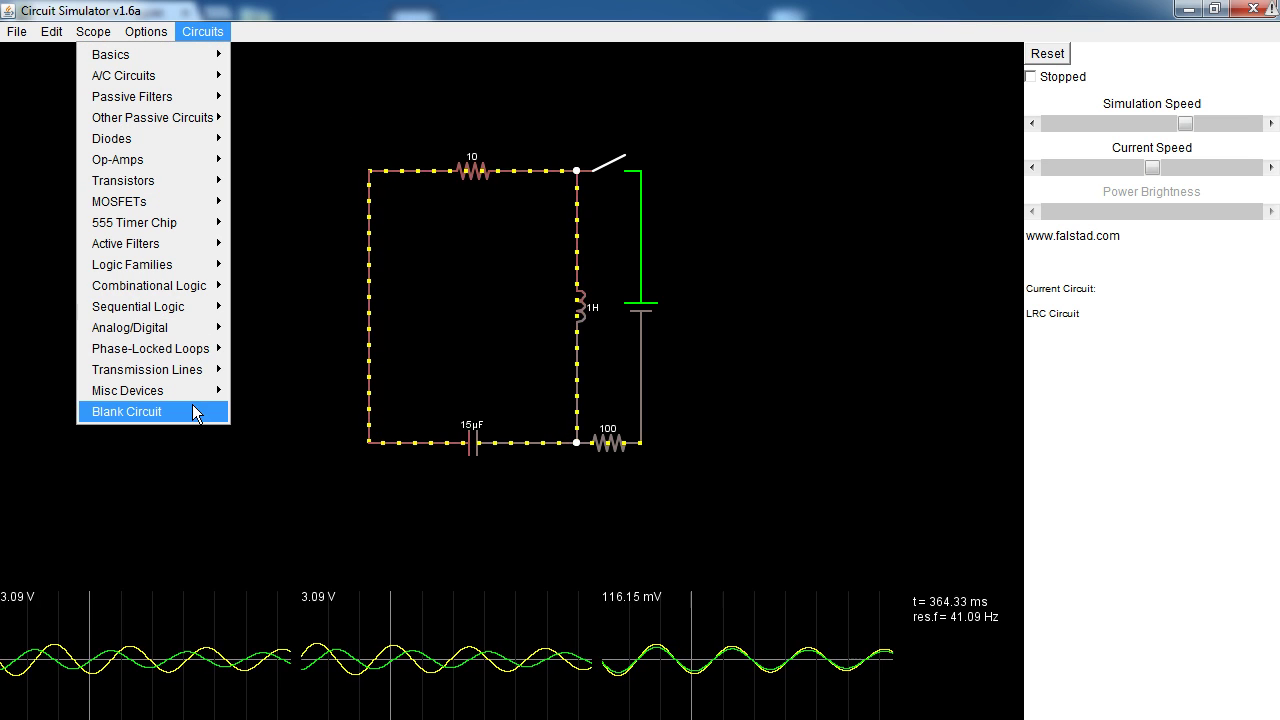
click(193, 410)
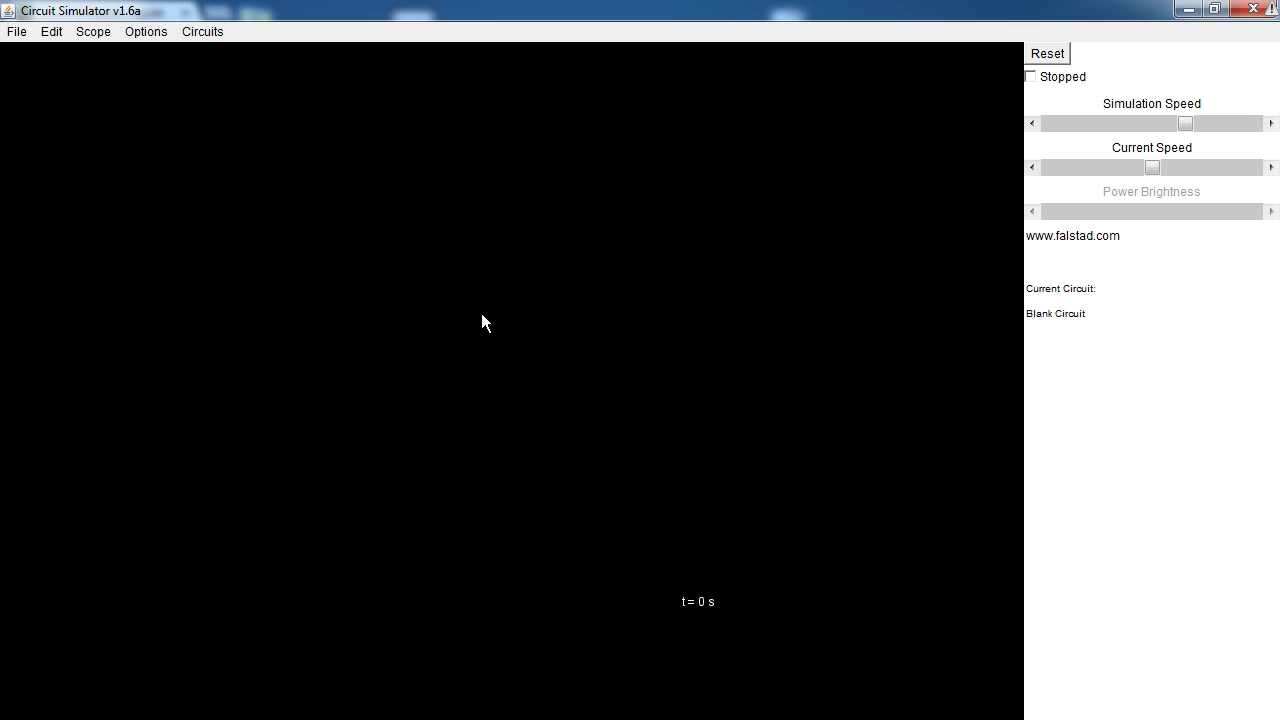
drag(291, 158, 444, 336)
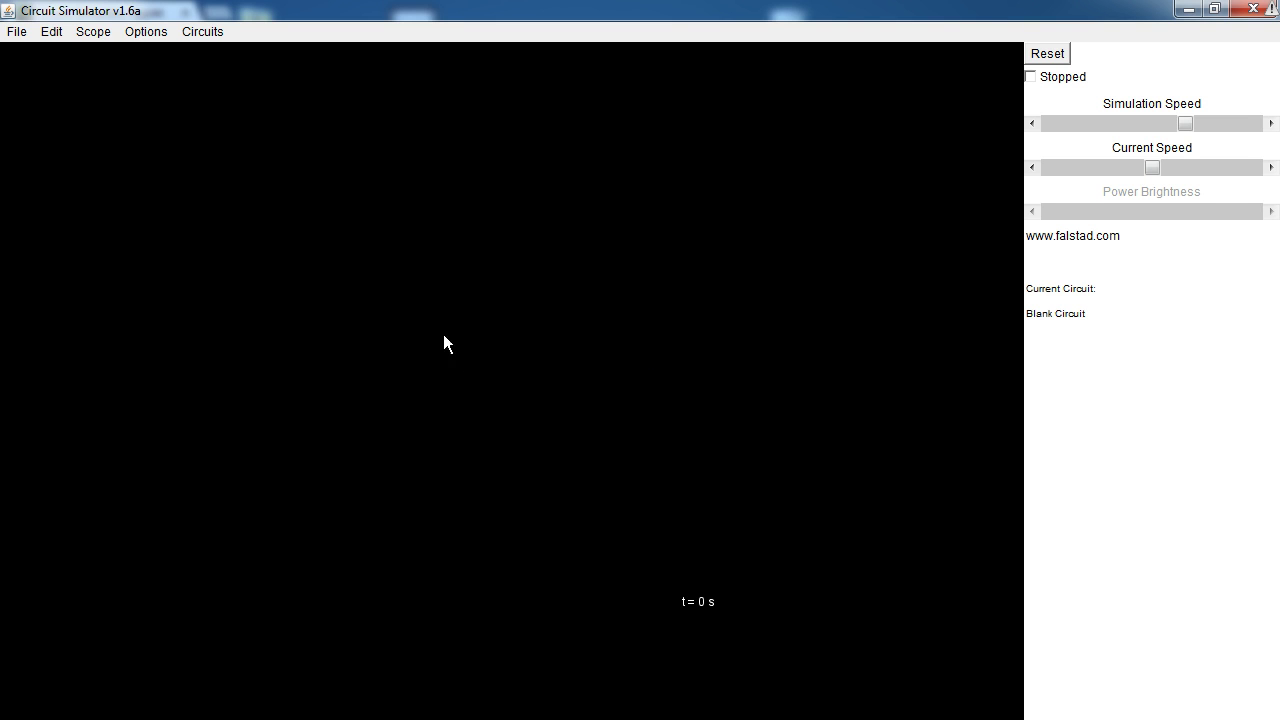
right_click(418, 197)
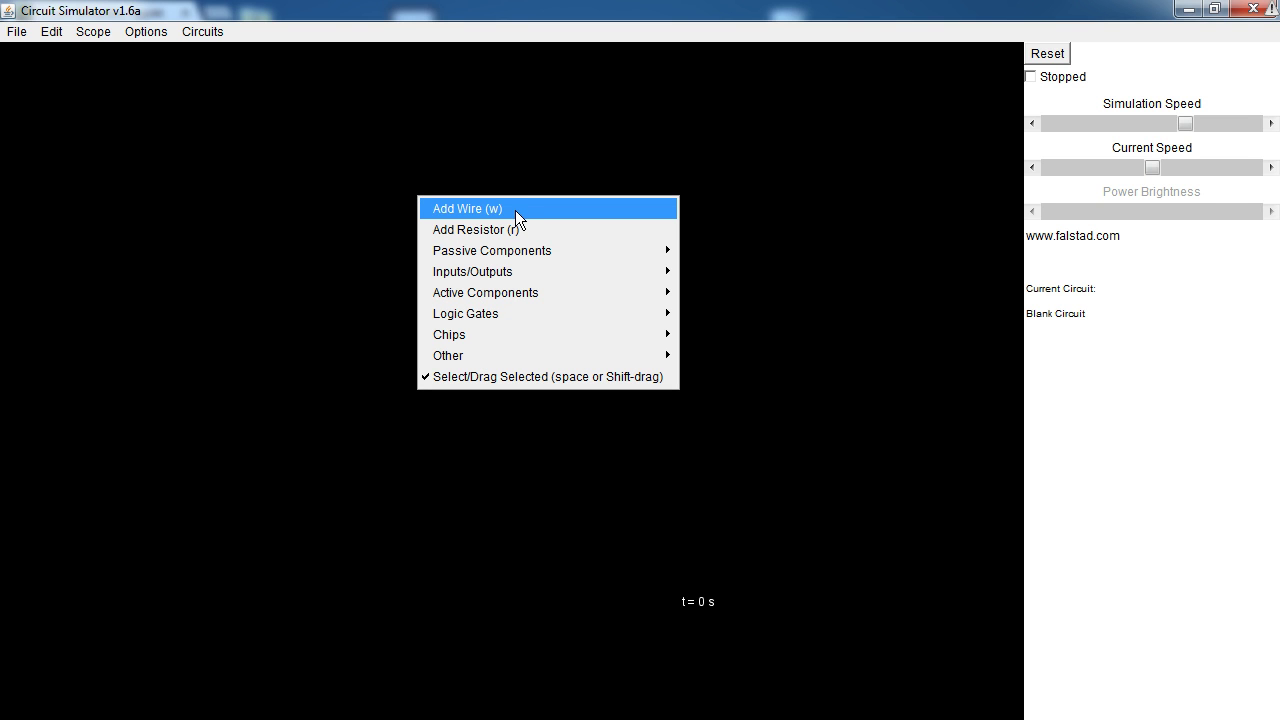
click(277, 341)
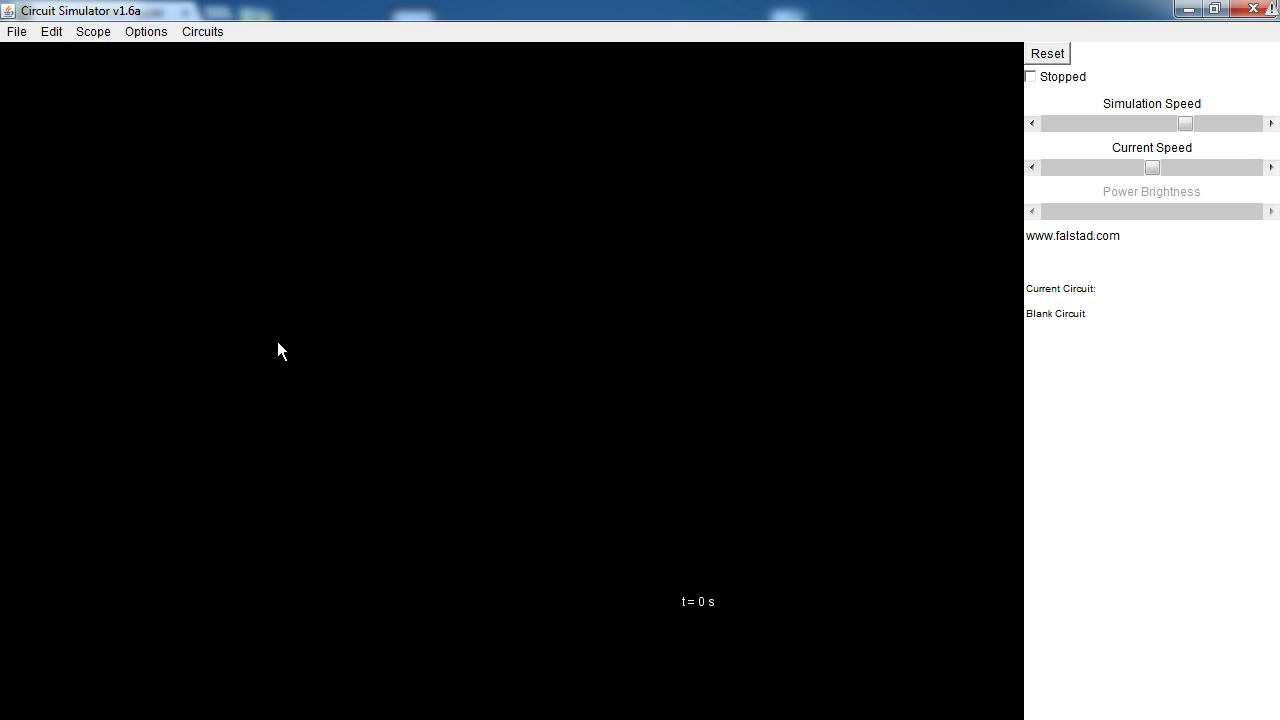
Reset the simulation, toggle Stopped off and on, and lower the Simulation Speed slightly
click(1057, 54)
click(1070, 86)
click(1070, 86)
drag(1191, 131, 1159, 166)
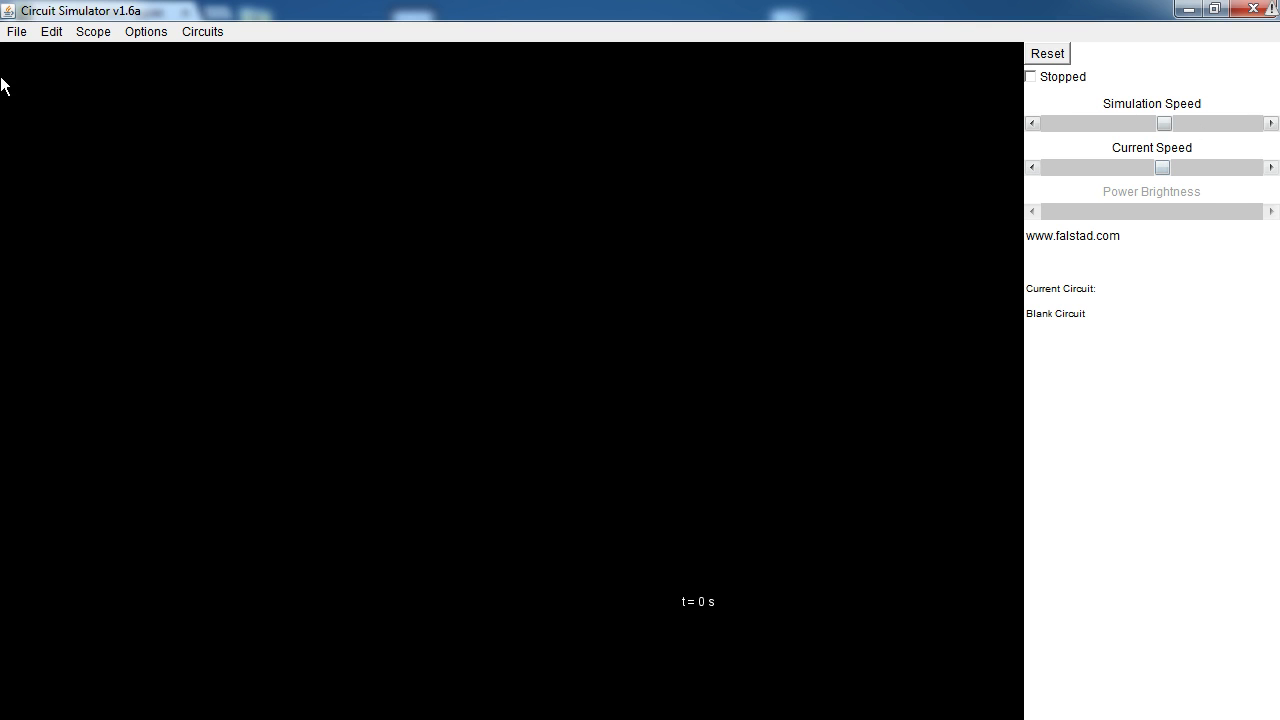
click(196, 31)
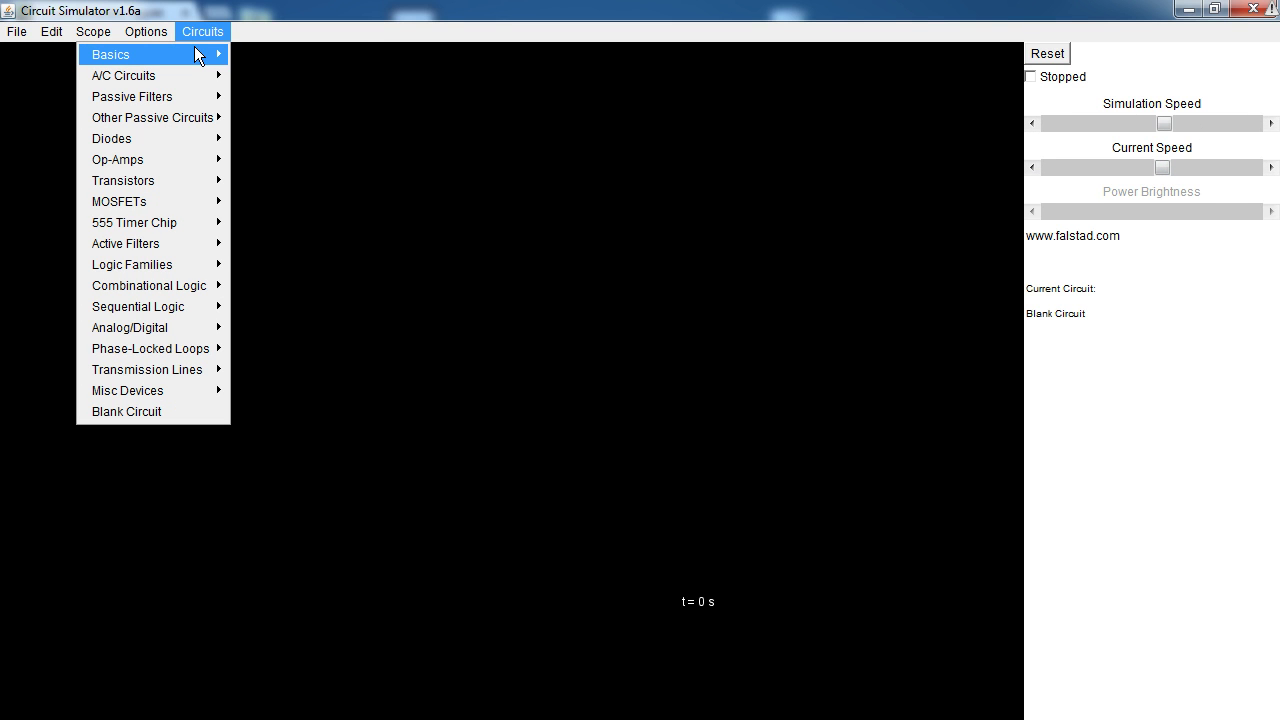
mouse_move(195, 47)
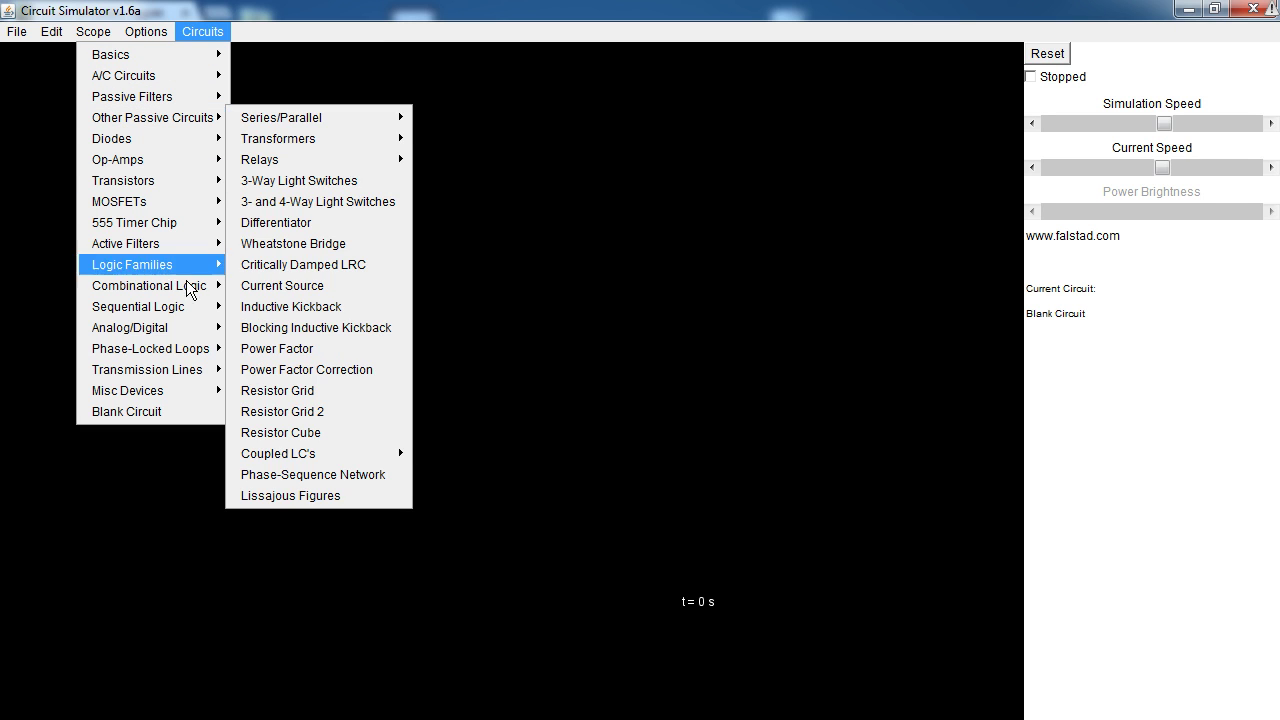
click(360, 208)
right_click(361, 211)
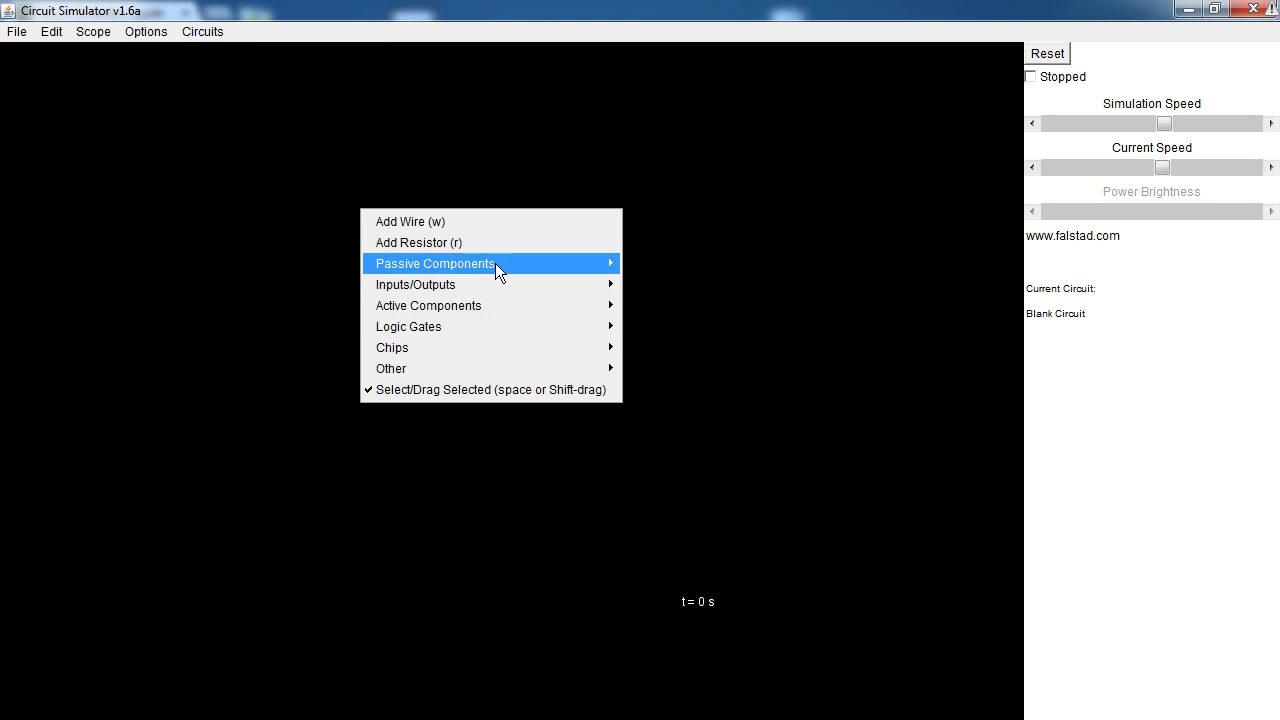
mouse_move(515, 322)
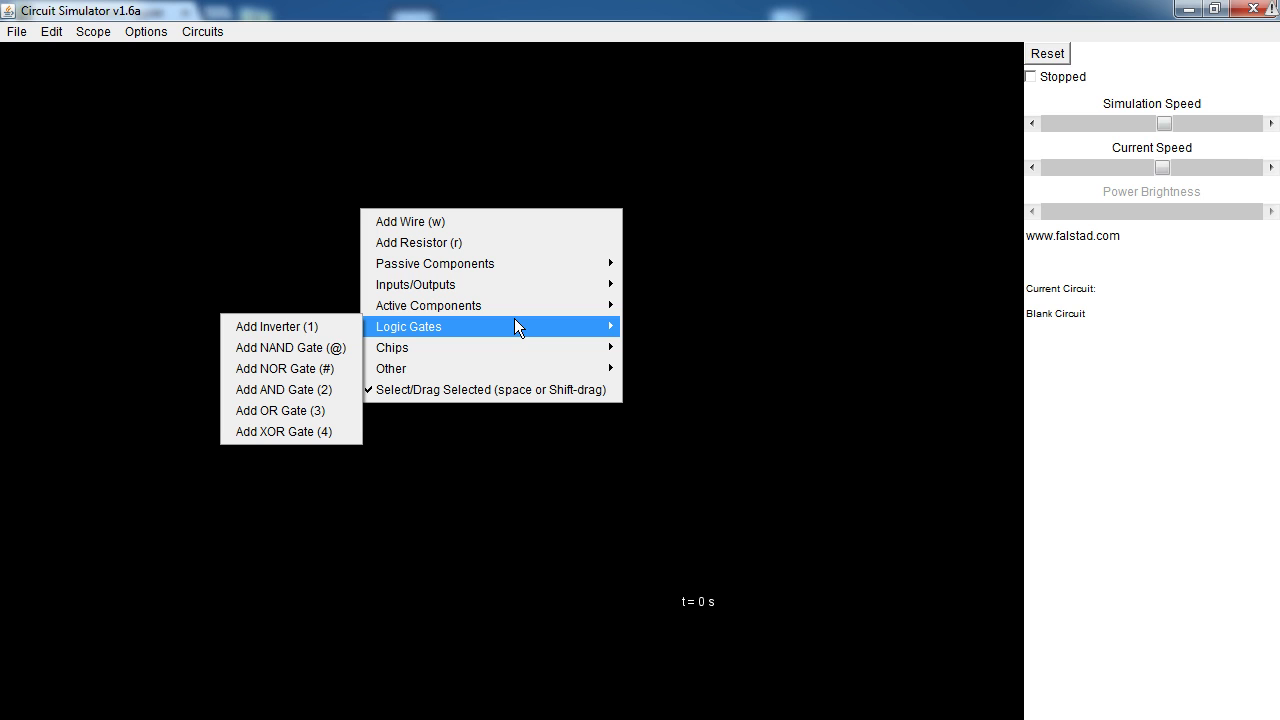
click(109, 199)
click(126, 31)
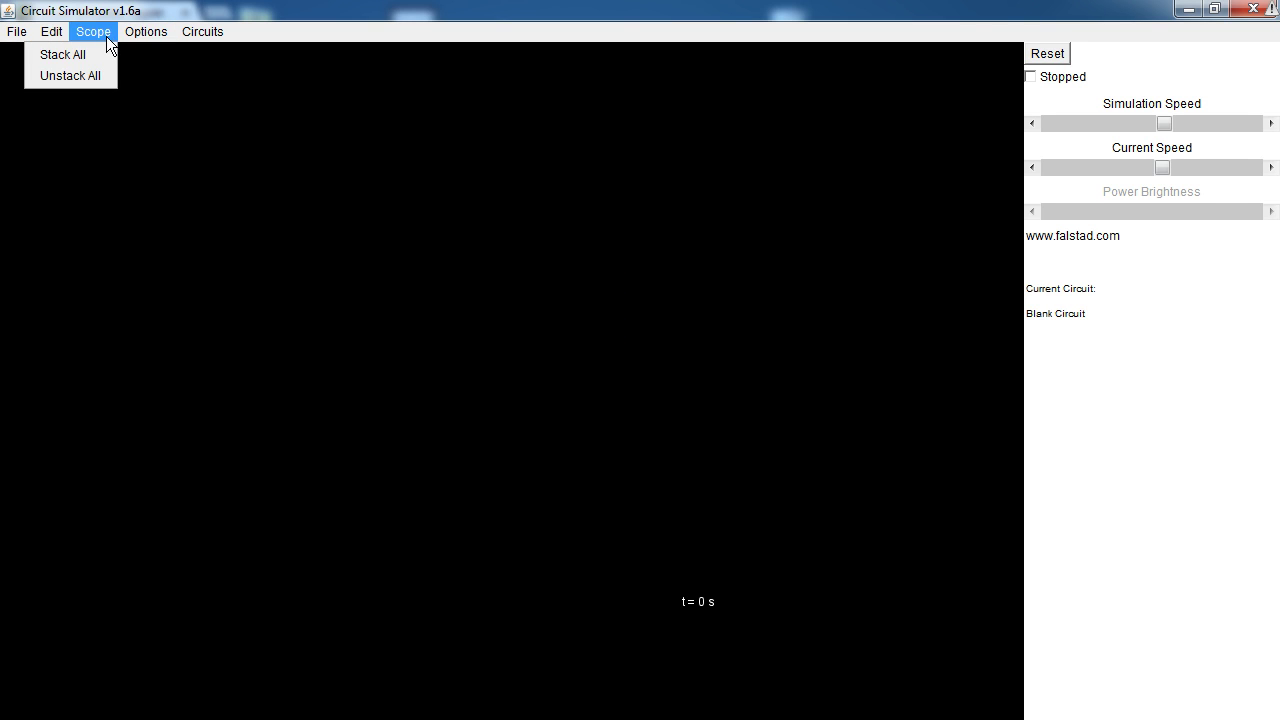
mouse_move(4, 38)
click(579, 187)
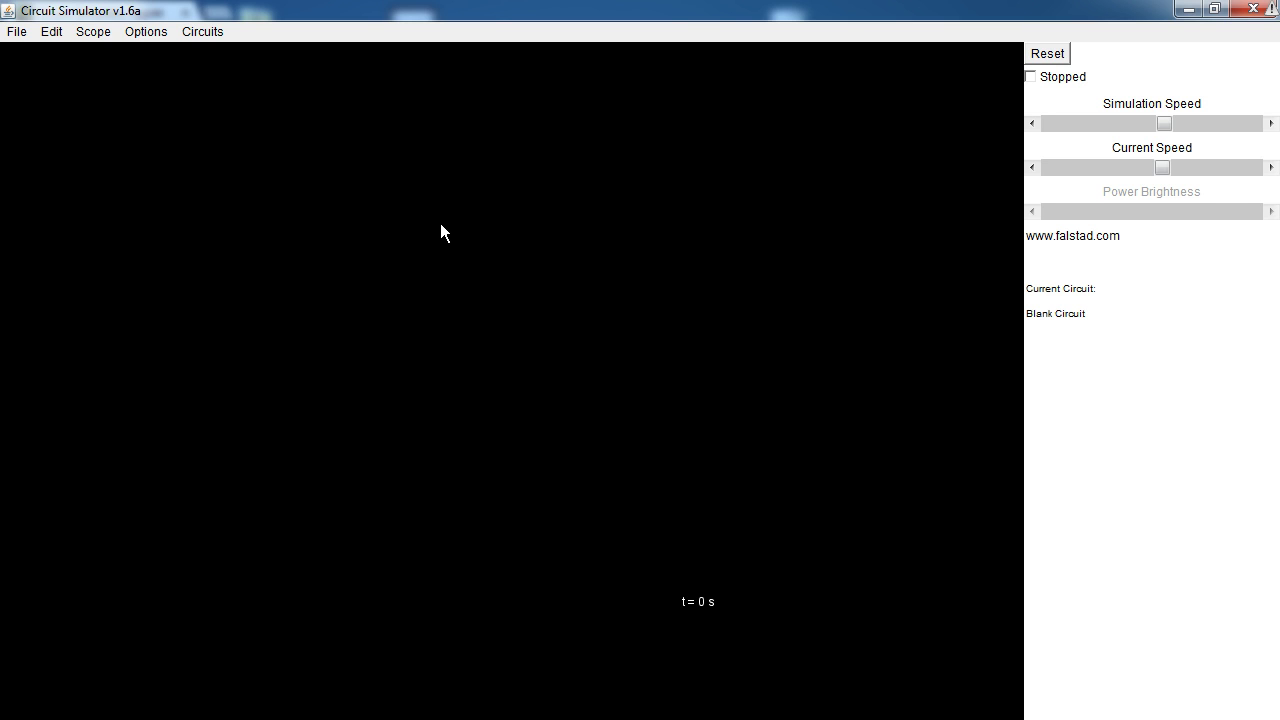
Add a 1-terminal voltage source as a +5V rail on the canvas
right_click(414, 270)
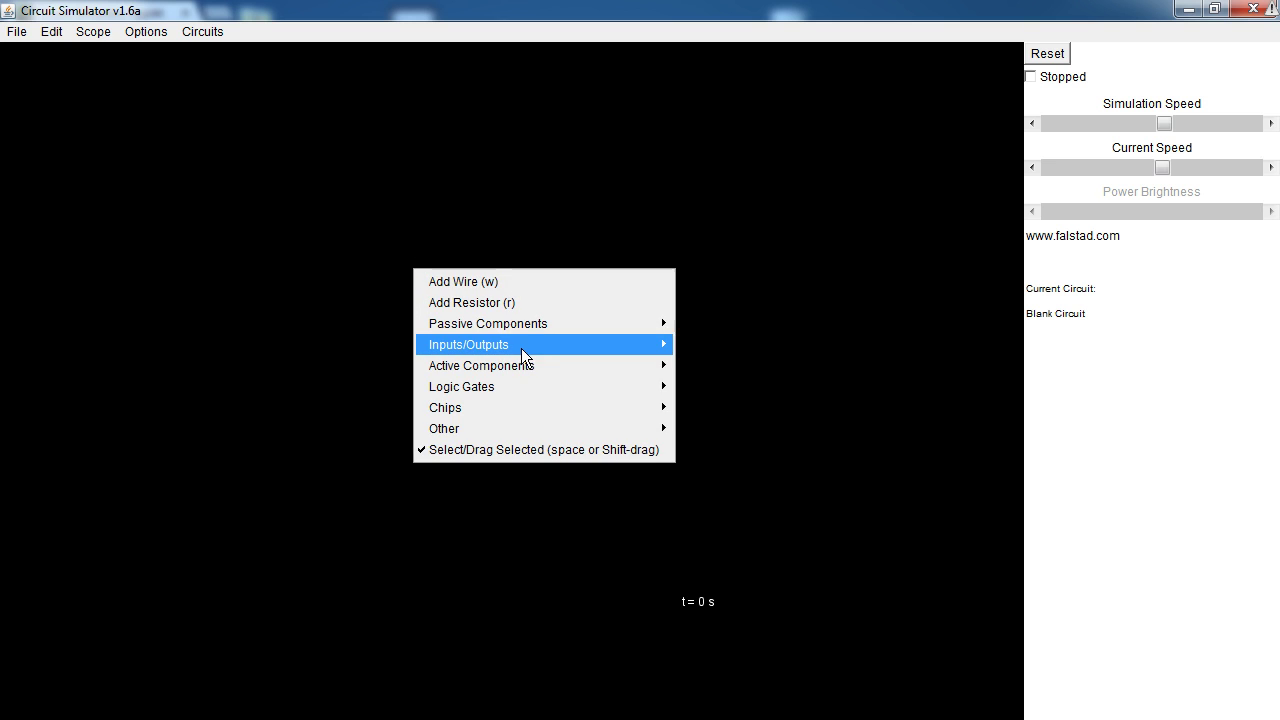
mouse_move(522, 344)
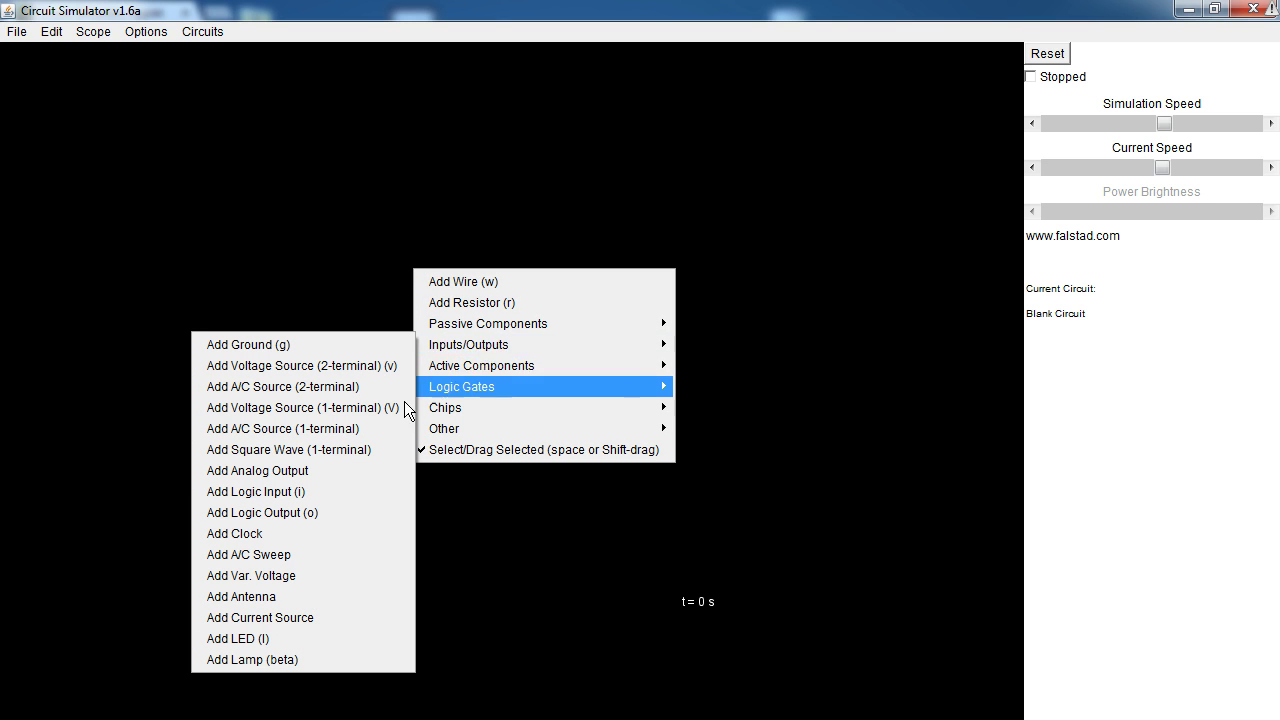
click(309, 417)
drag(304, 235, 245, 234)
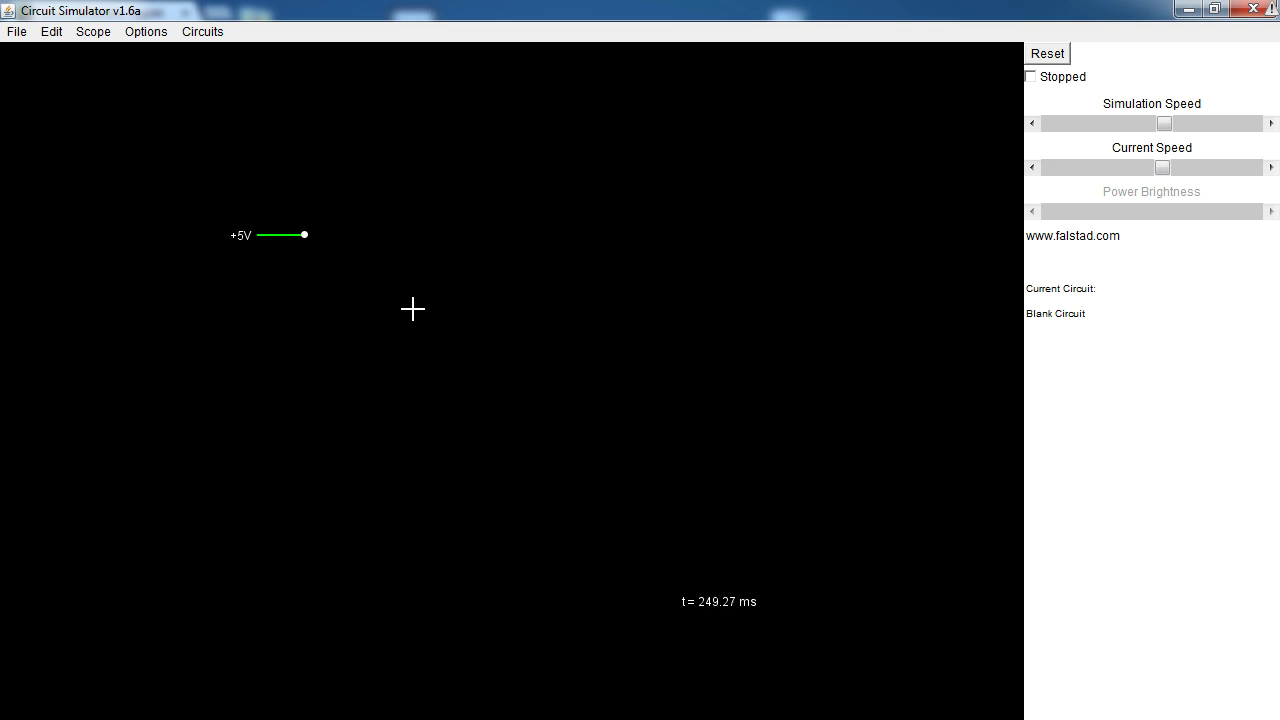
Place a 2-terminal voltage source below the +5V rail, then delete it
right_click(413, 309)
mouse_move(558, 382)
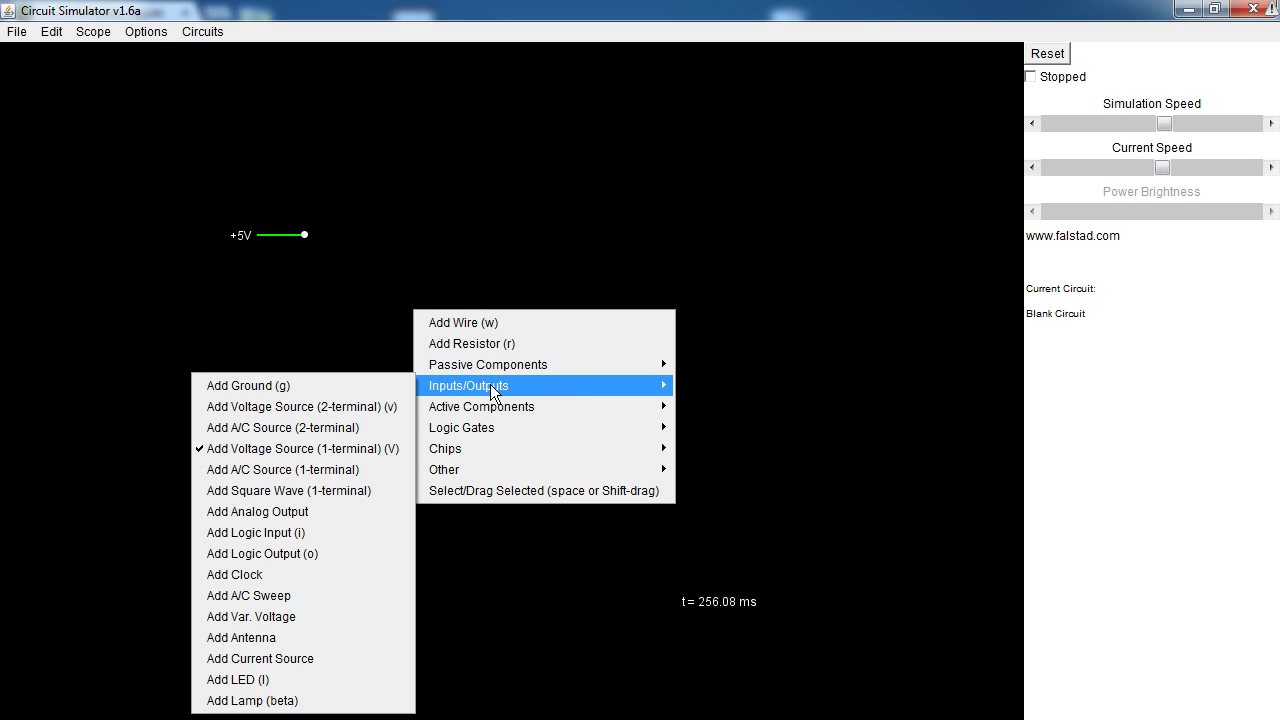
click(312, 409)
drag(224, 314, 336, 314)
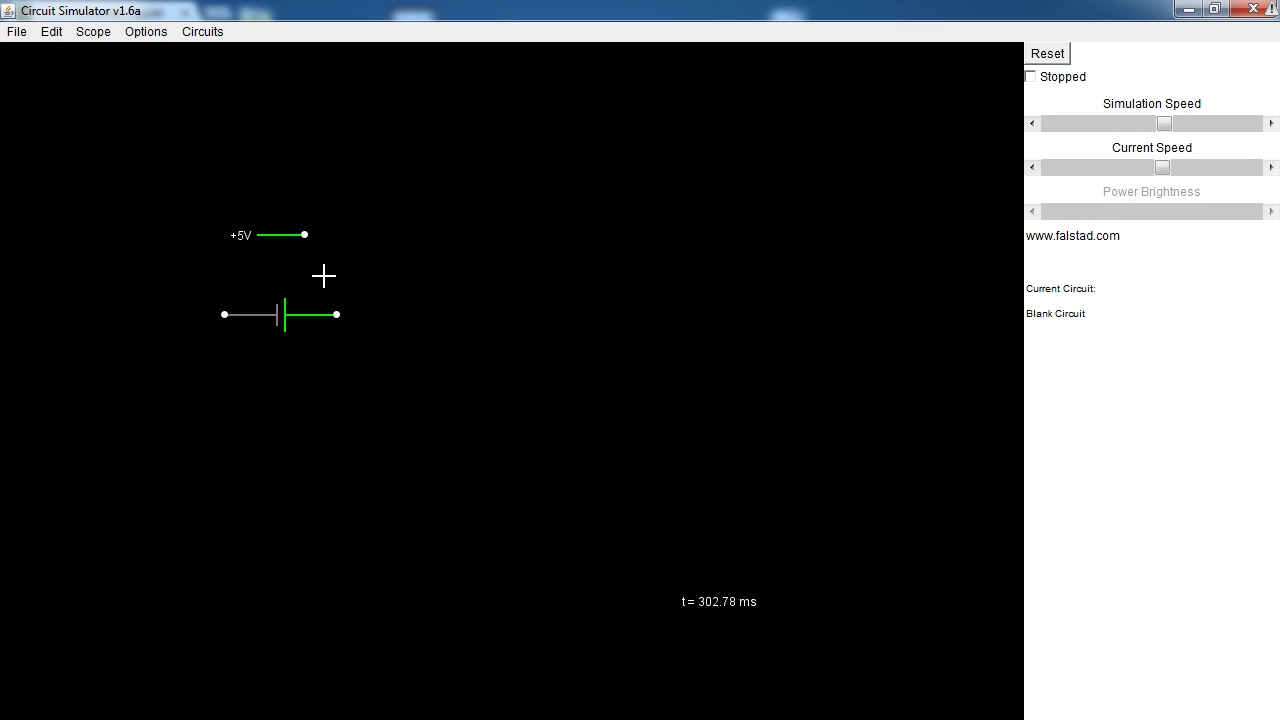
right_click(279, 315)
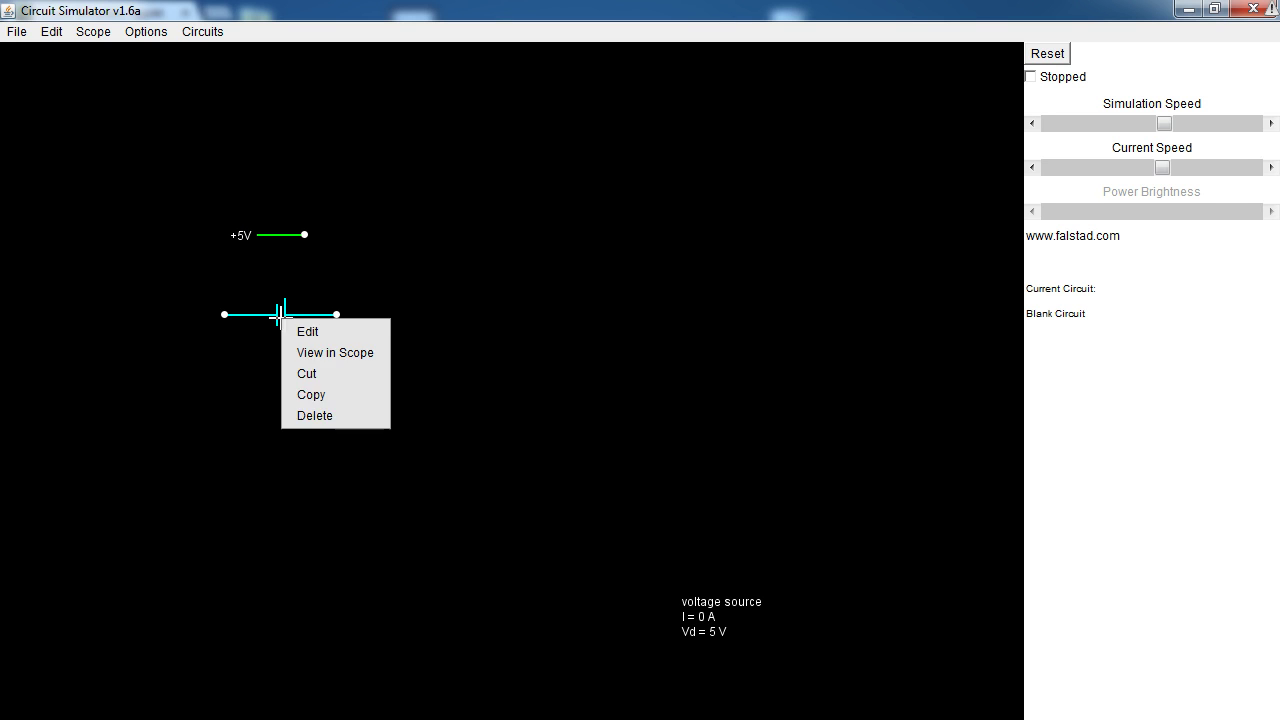
click(331, 418)
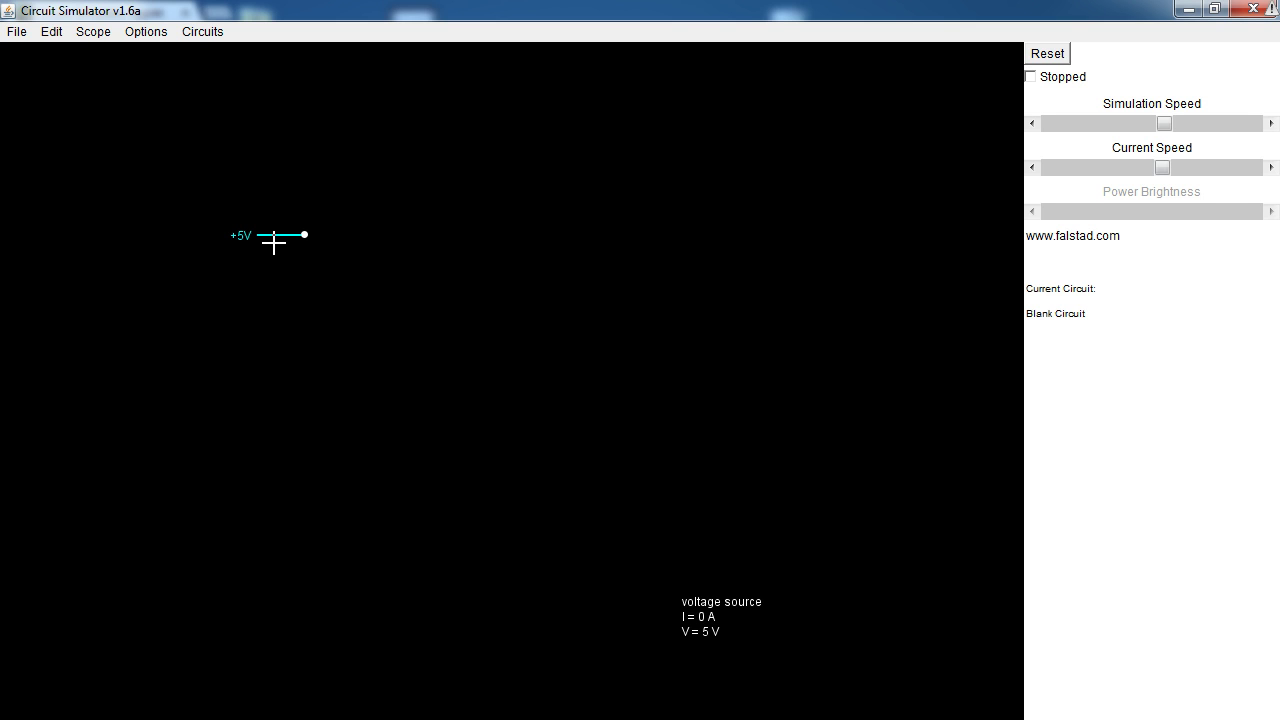
Draw a 100 Ω resistor and connect its left end to the +5V rail
right_click(404, 230)
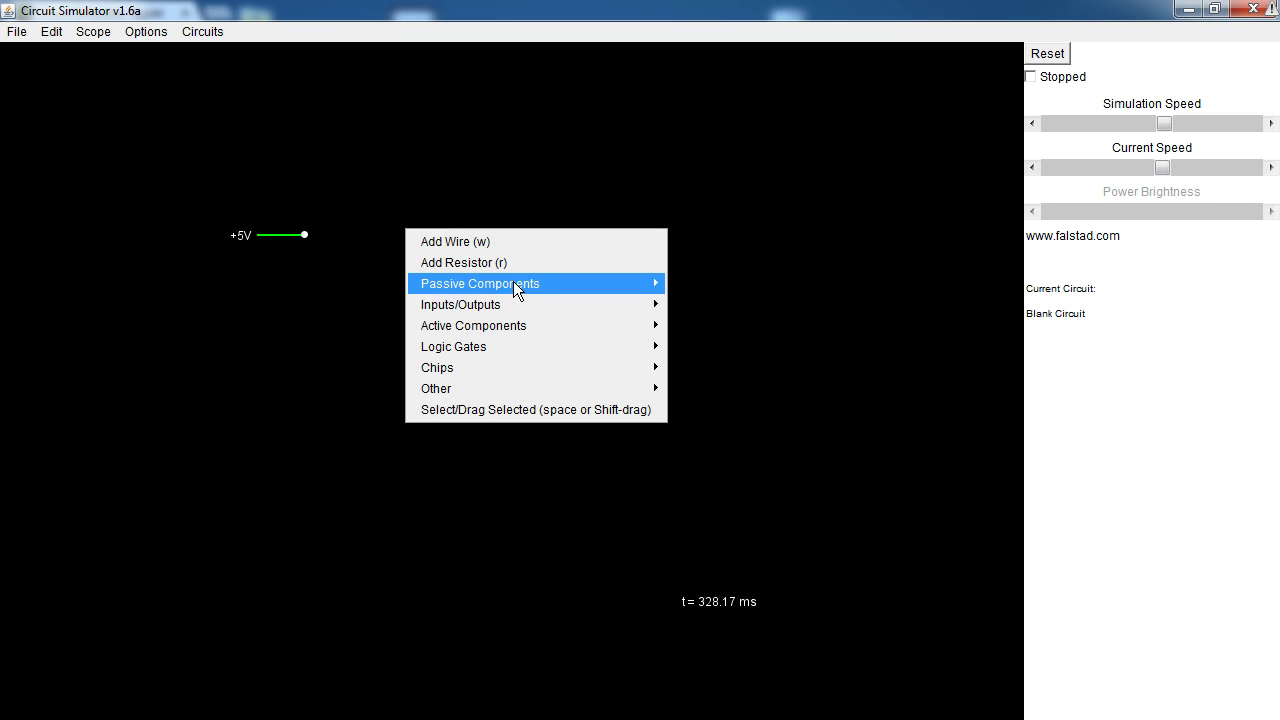
click(512, 260)
drag(306, 235, 401, 235)
drag(432, 241, 339, 242)
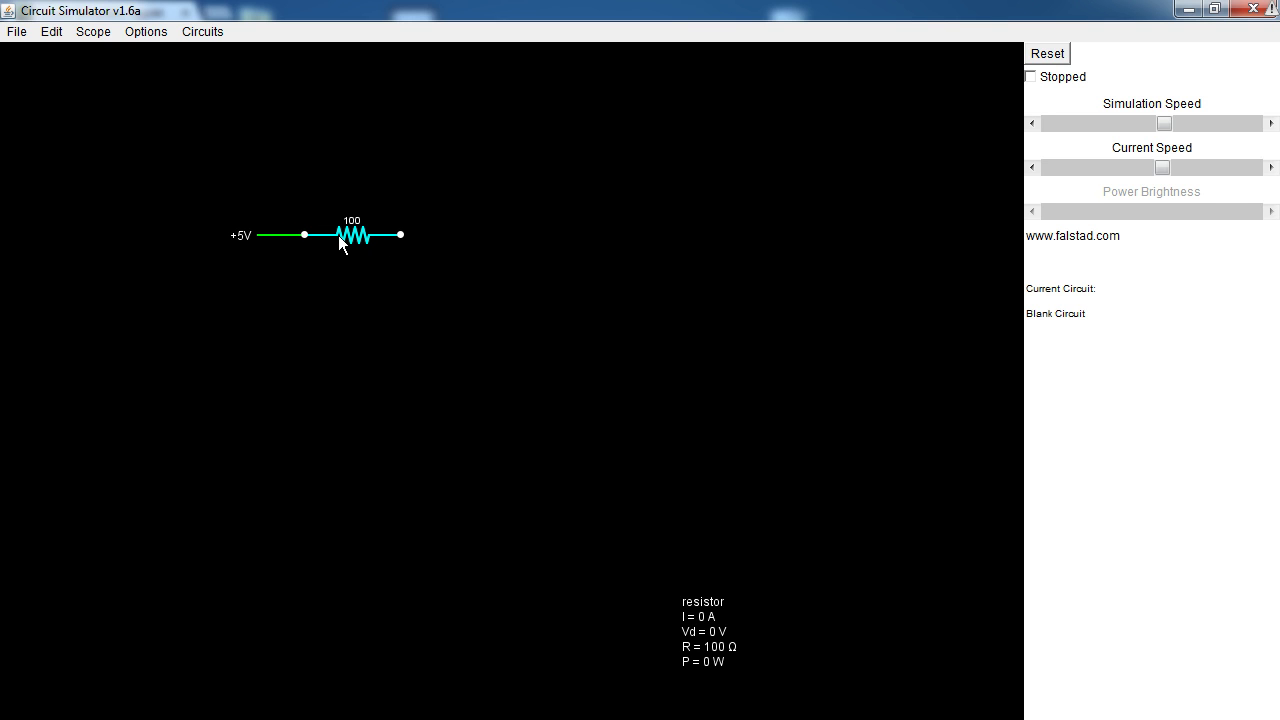
right_click(400, 283)
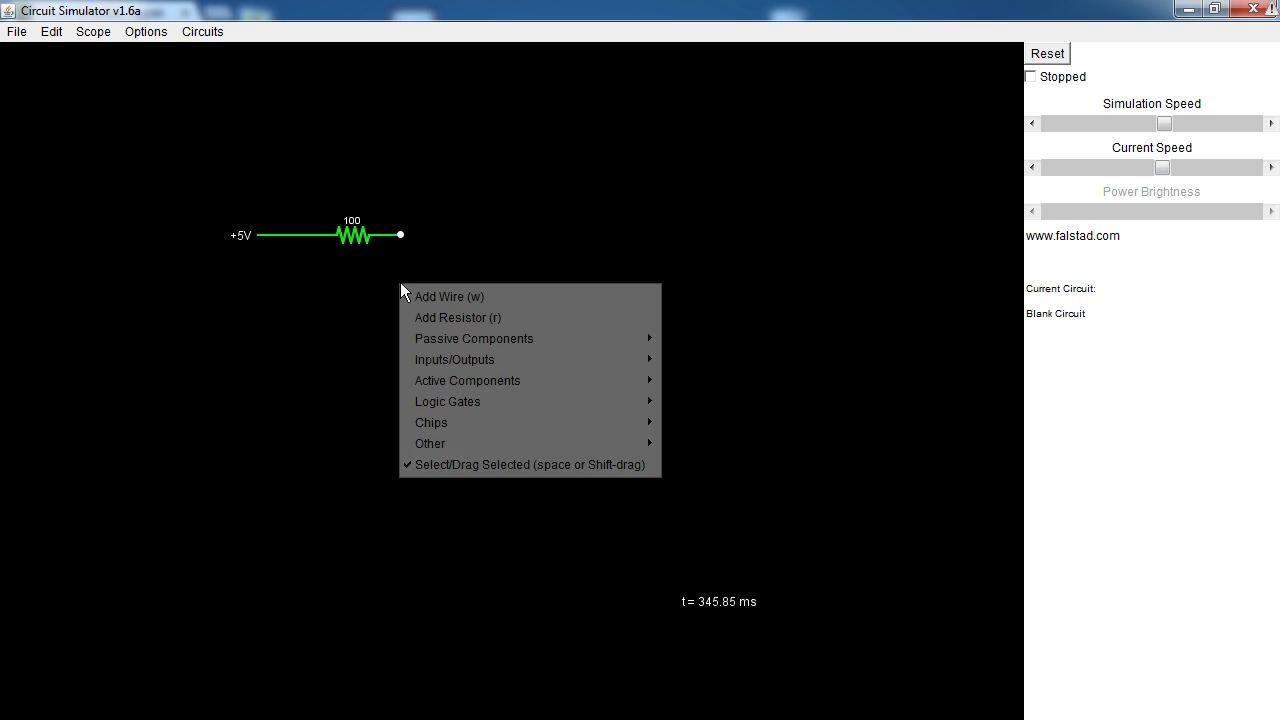
click(470, 465)
drag(360, 240, 397, 240)
mouse_move(290, 235)
mouse_down()
mouse_move(290, 203)
mouse_move(223, 283)
mouse_move(297, 255)
mouse_move(292, 235)
mouse_up()
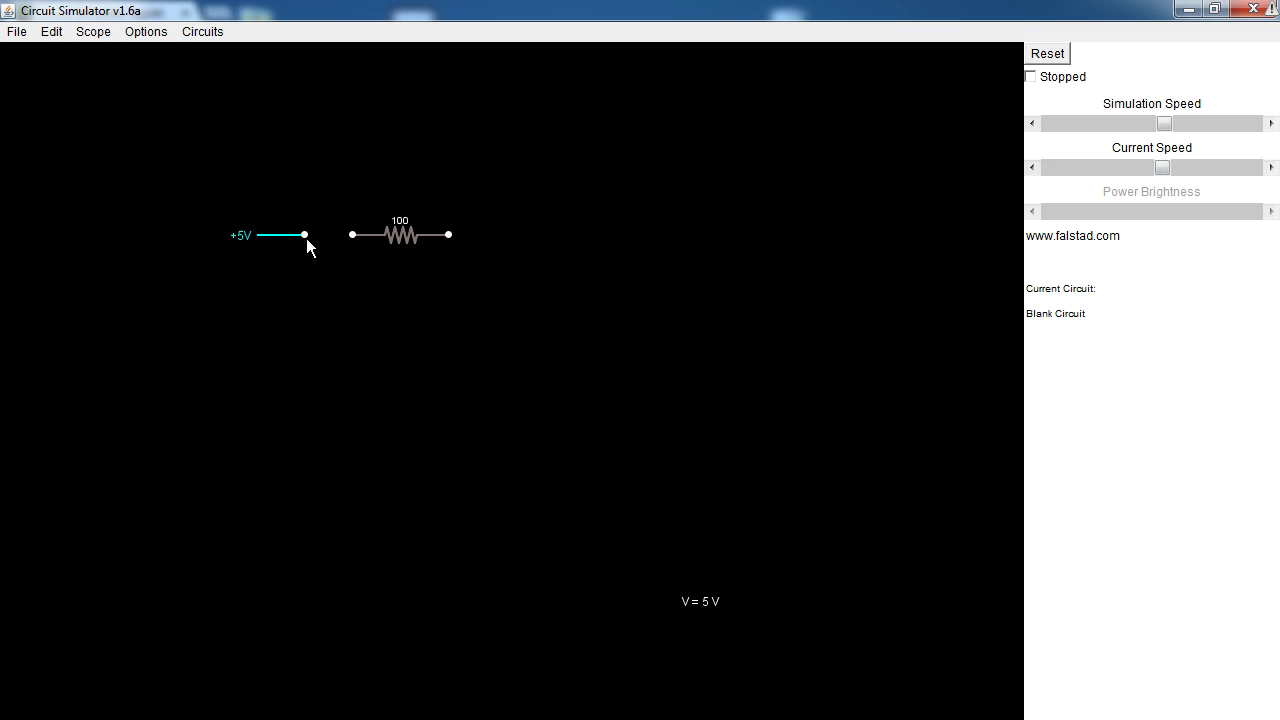
drag(410, 238, 372, 242)
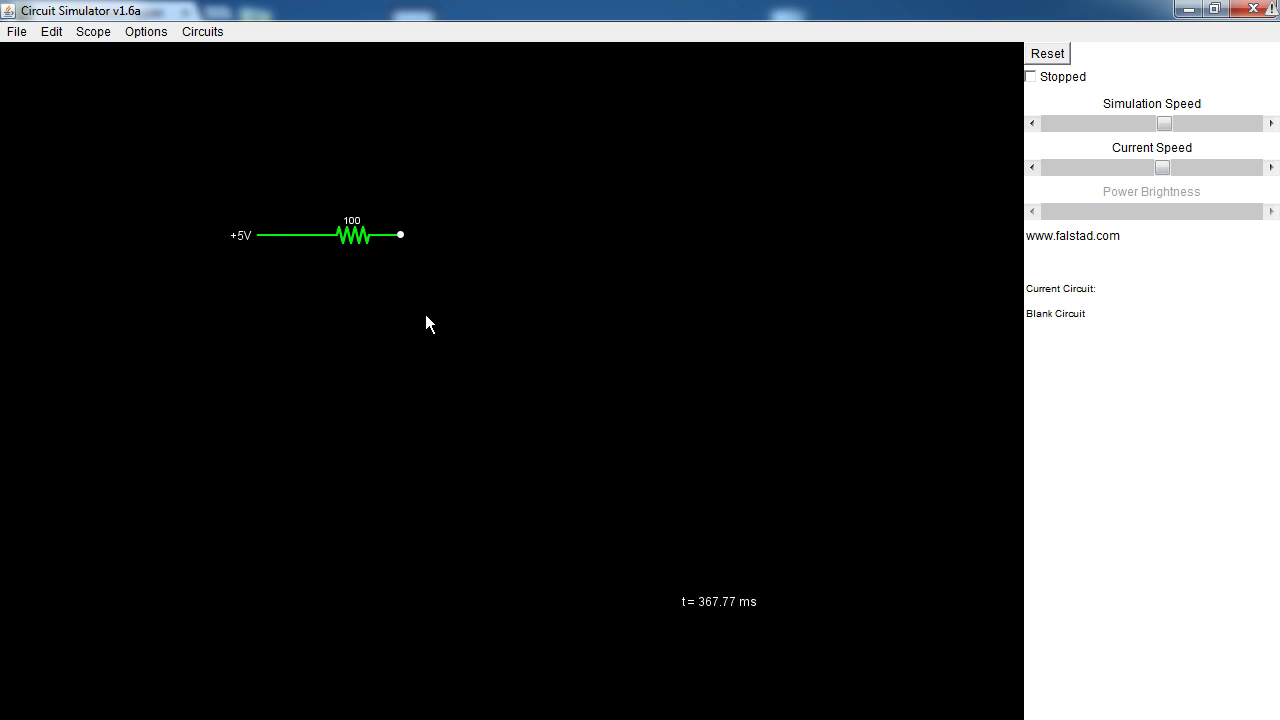
Add a ground below the resistor's right end from Inputs/Outputs
right_click(425, 310)
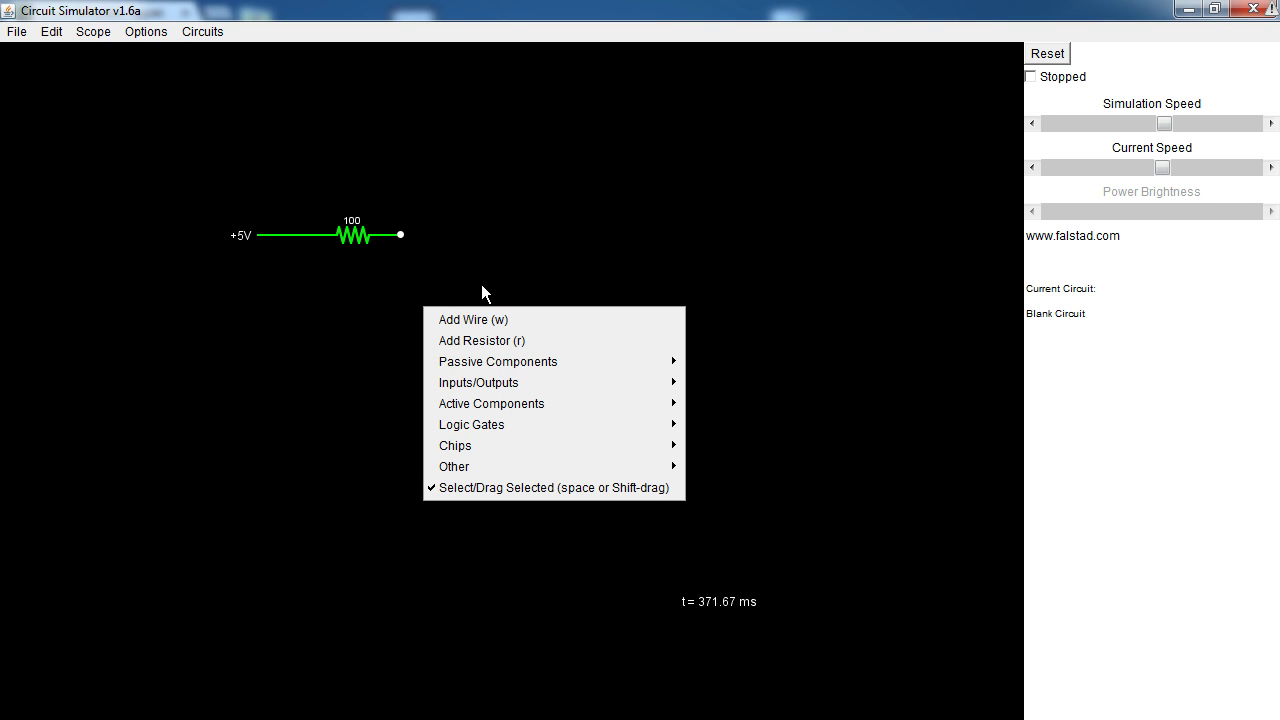
mouse_move(540, 362)
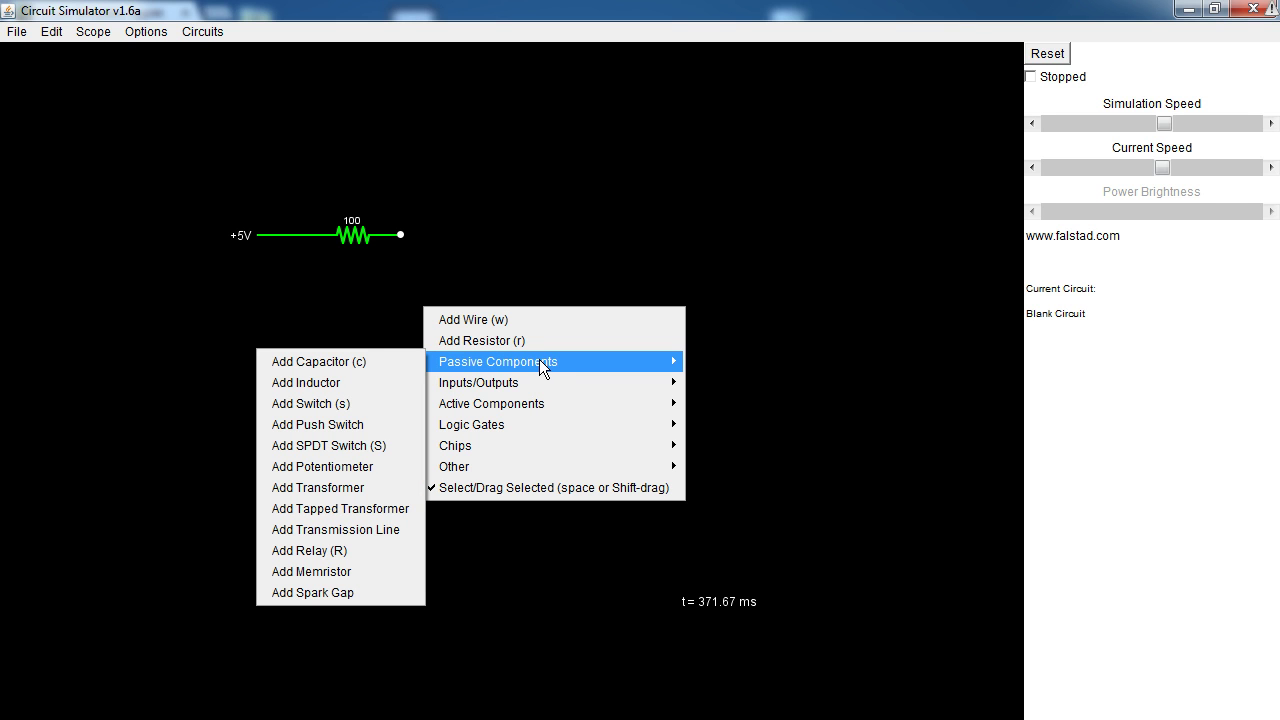
mouse_move(526, 383)
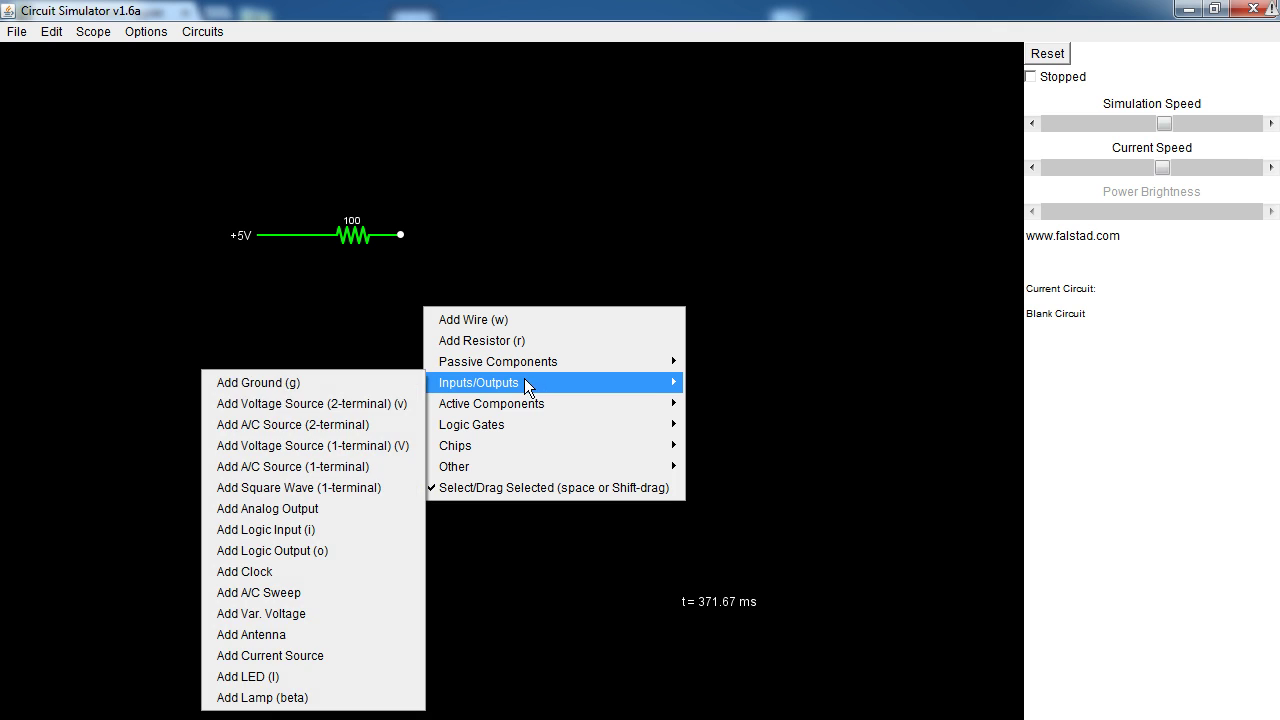
click(237, 382)
drag(400, 235, 400, 289)
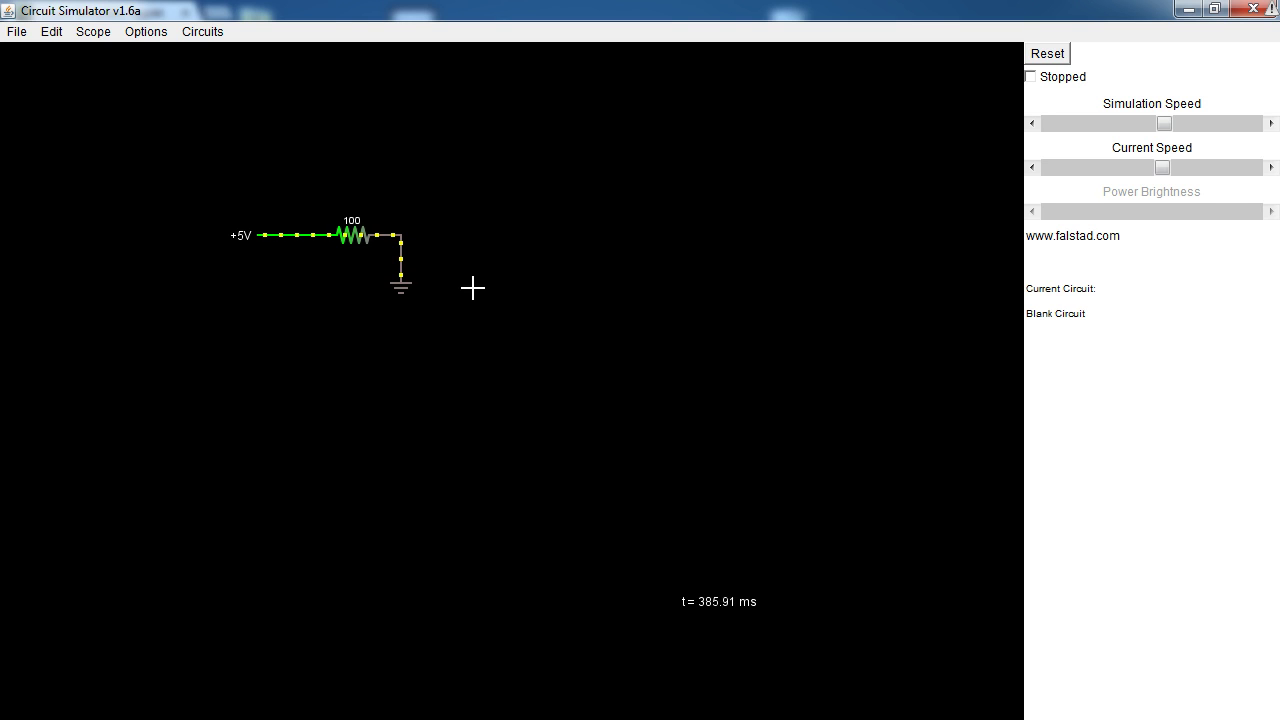
Pause and resume the simulation, then nudge the Current Speed slider slightly lower
click(1043, 80)
mouse_move(333, 240)
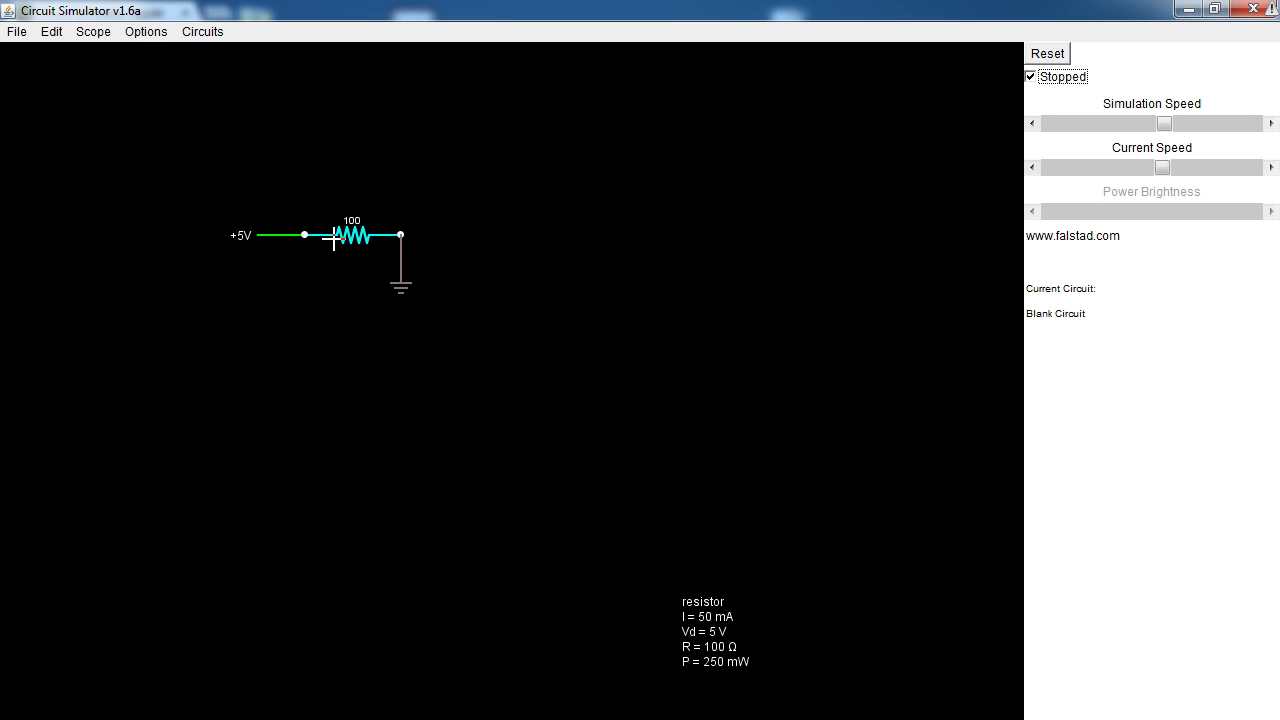
mouse_move(283, 232)
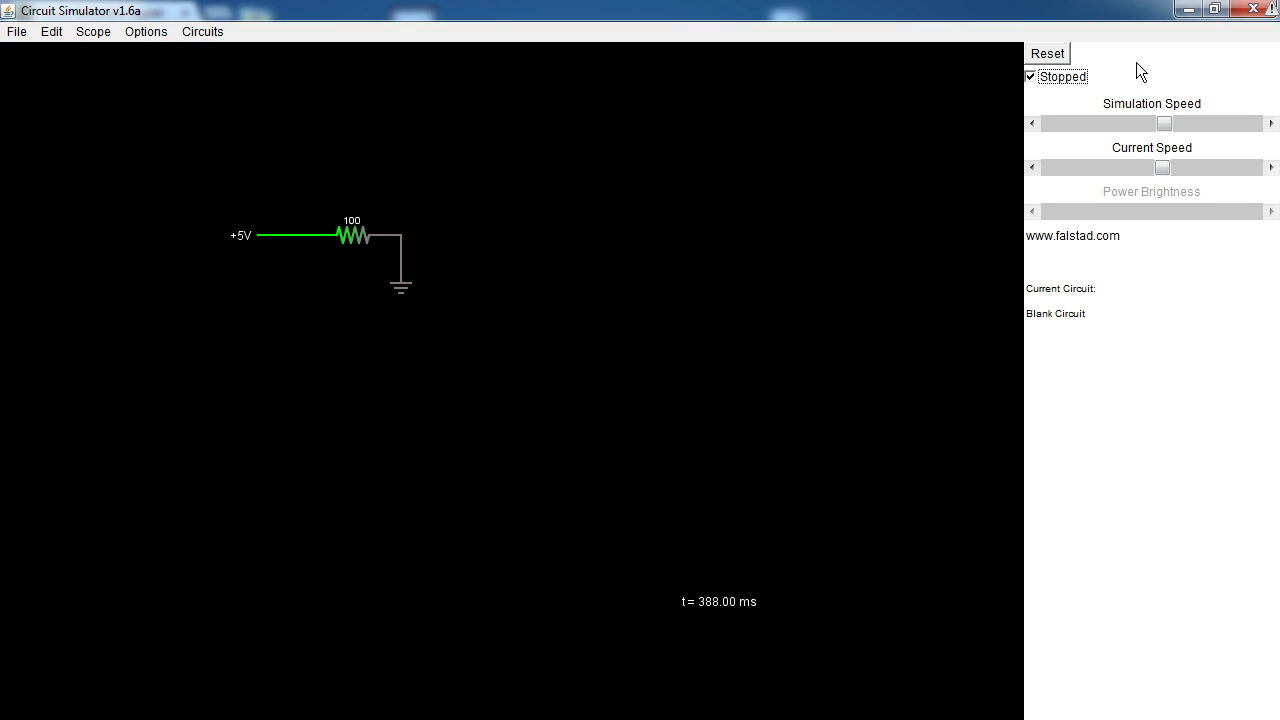
click(1056, 77)
click(1158, 170)
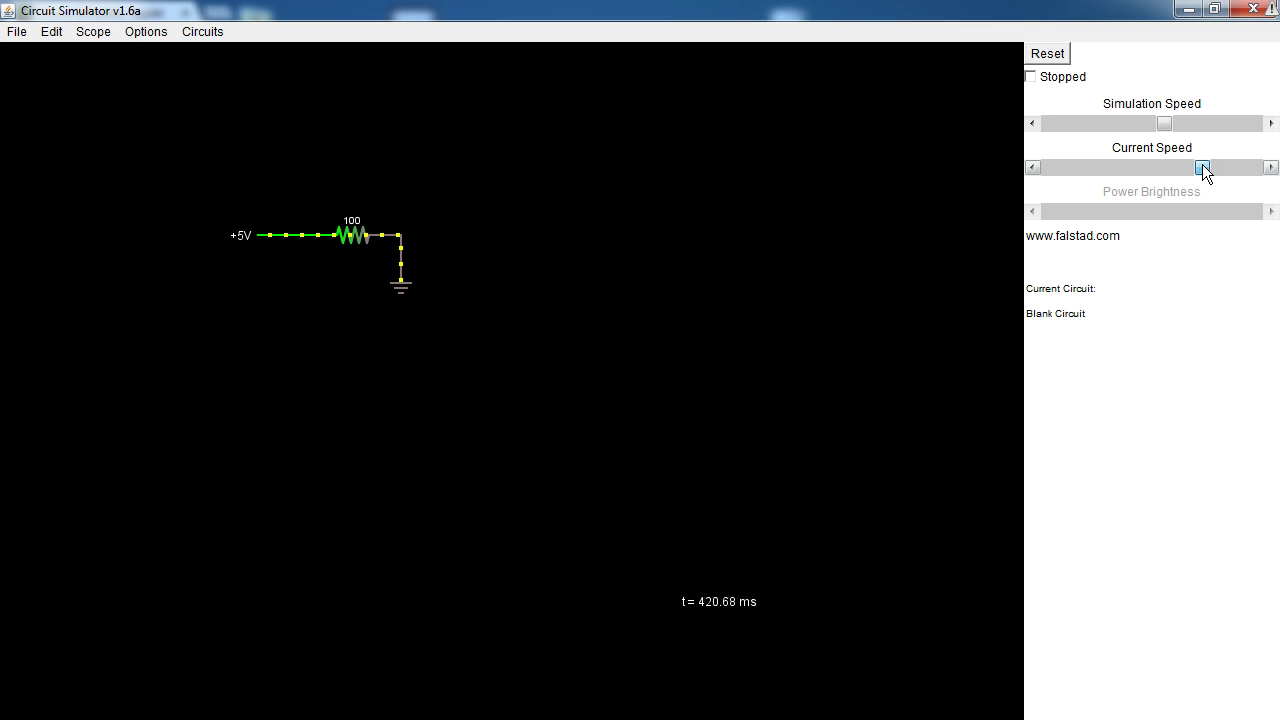
mouse_move(1147, 168)
mouse_down()
mouse_move(1087, 166)
mouse_move(1148, 170)
mouse_up()
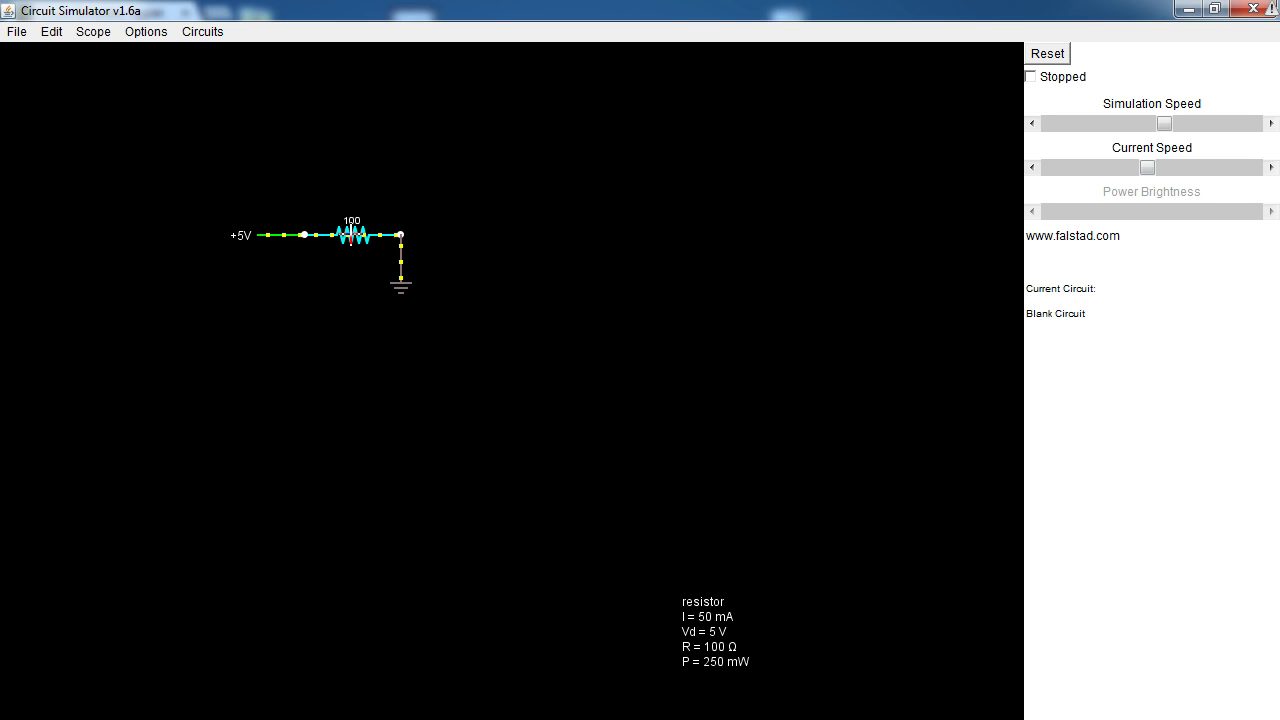
Edit the resistor's resistance, trying 1000, 10 and 1k
right_click(352, 235)
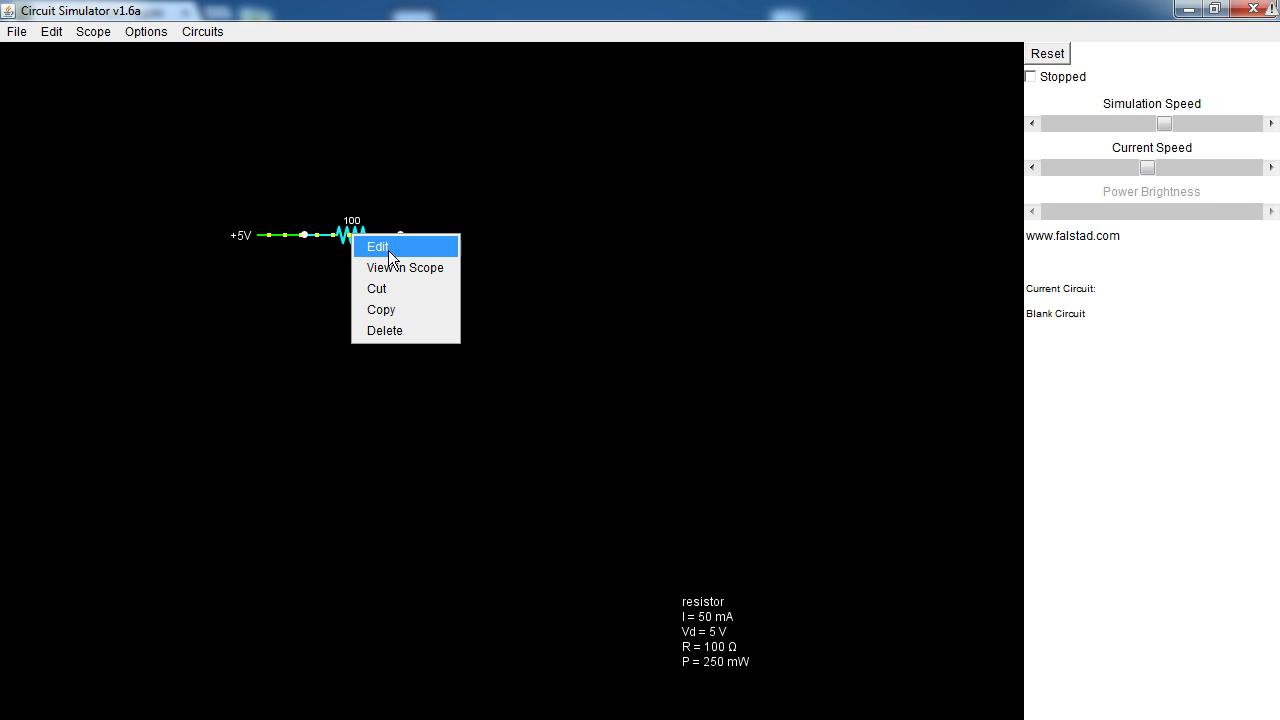
click(388, 250)
text(000)
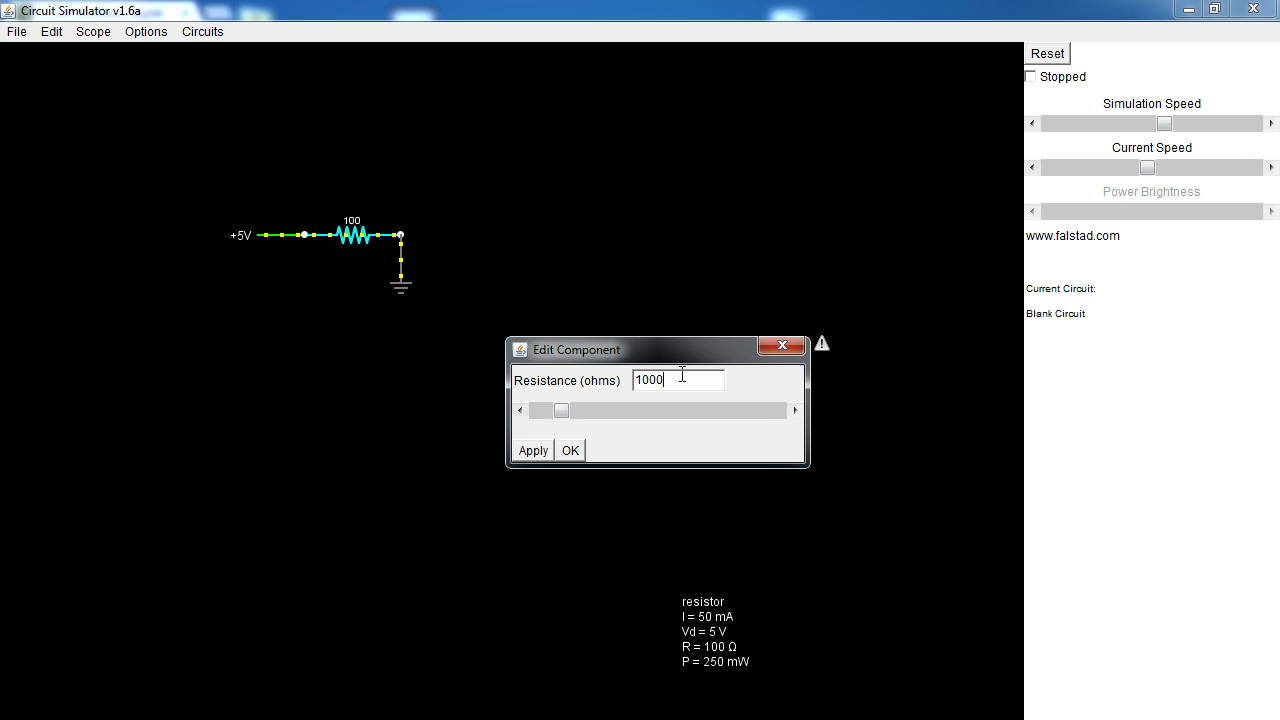
key(Return)
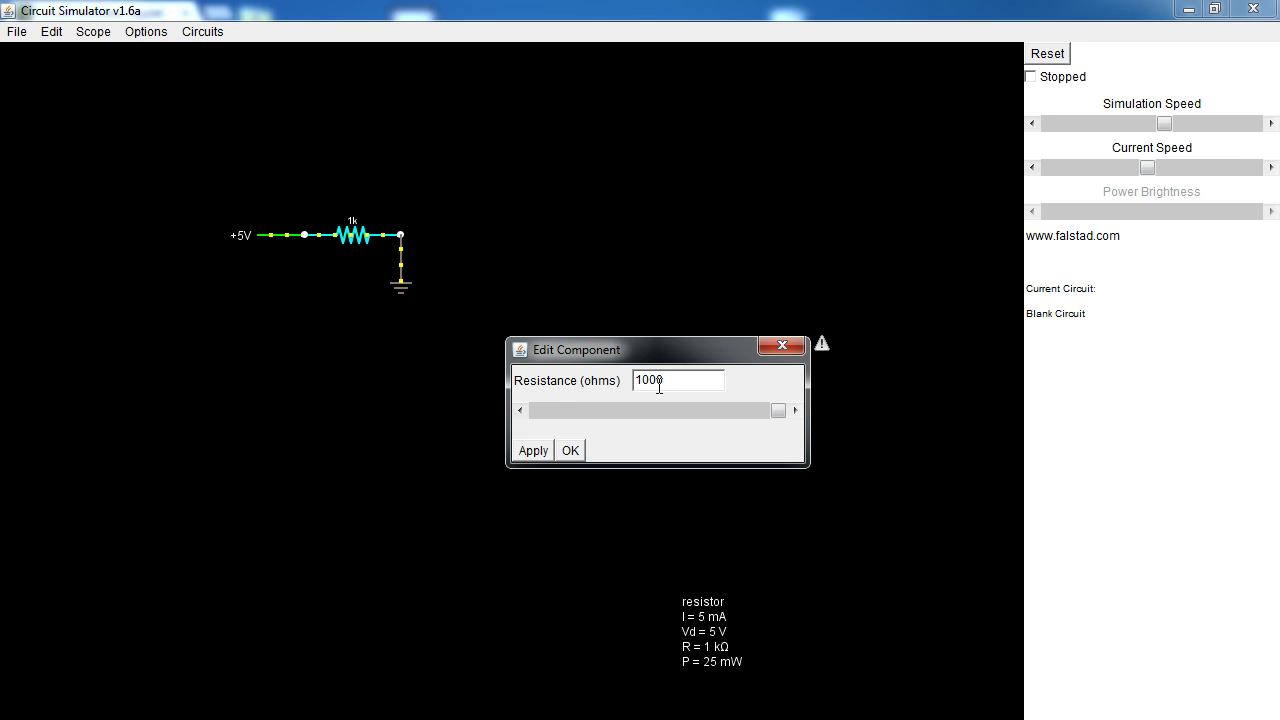
click(655, 415)
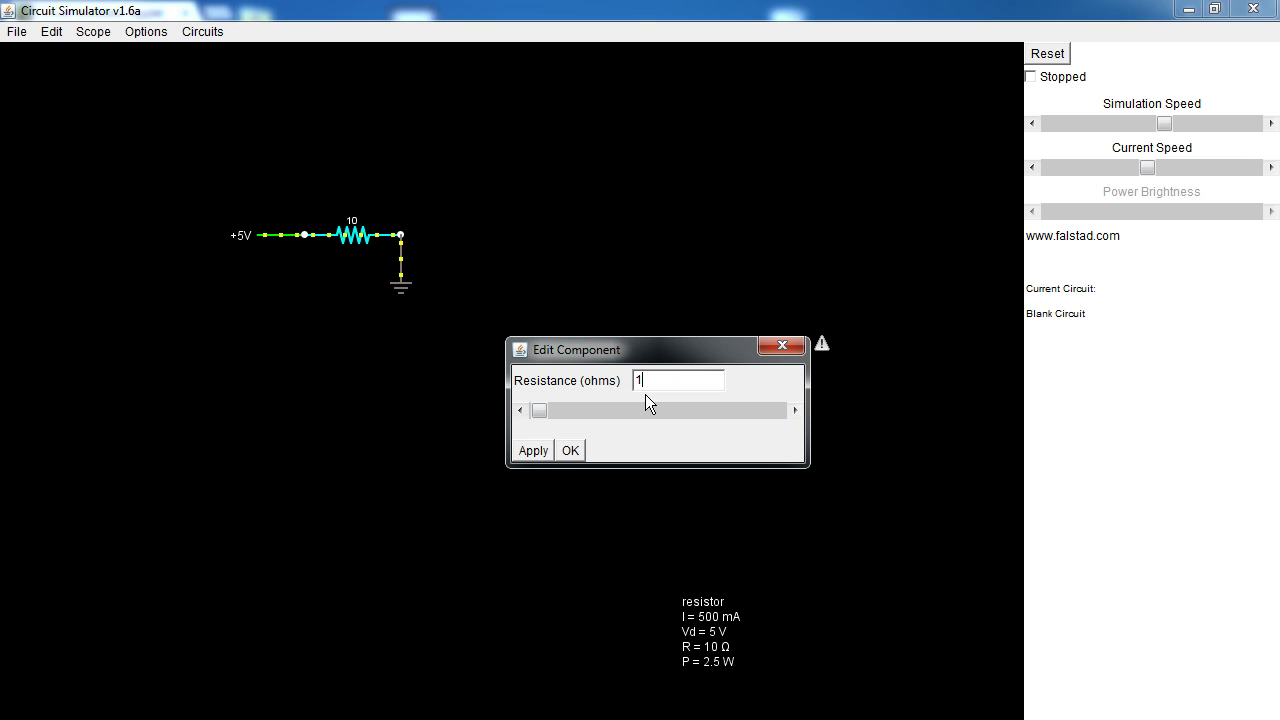
text(1k)
key(Return)
Try 1M, 0.001 and finally 1u resistance, then close the editor
text(M)
key(Return)
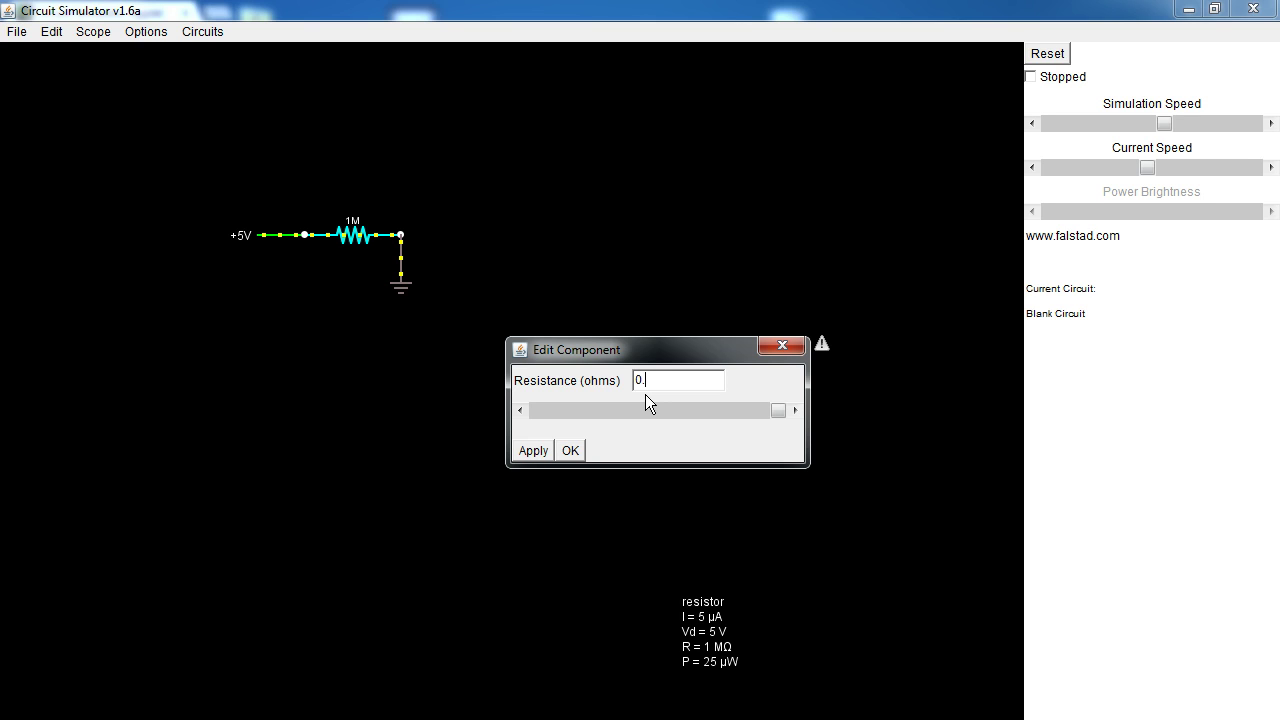
text(1)
key(Return)
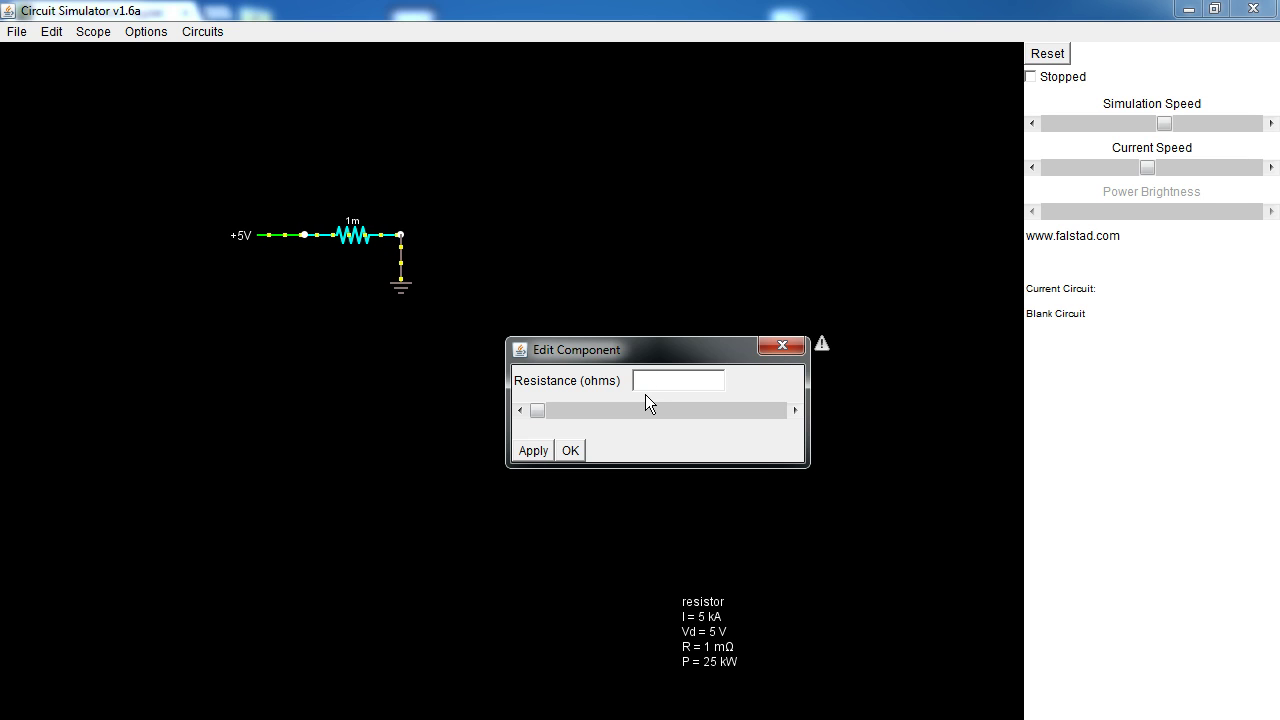
key(Return)
click(782, 345)
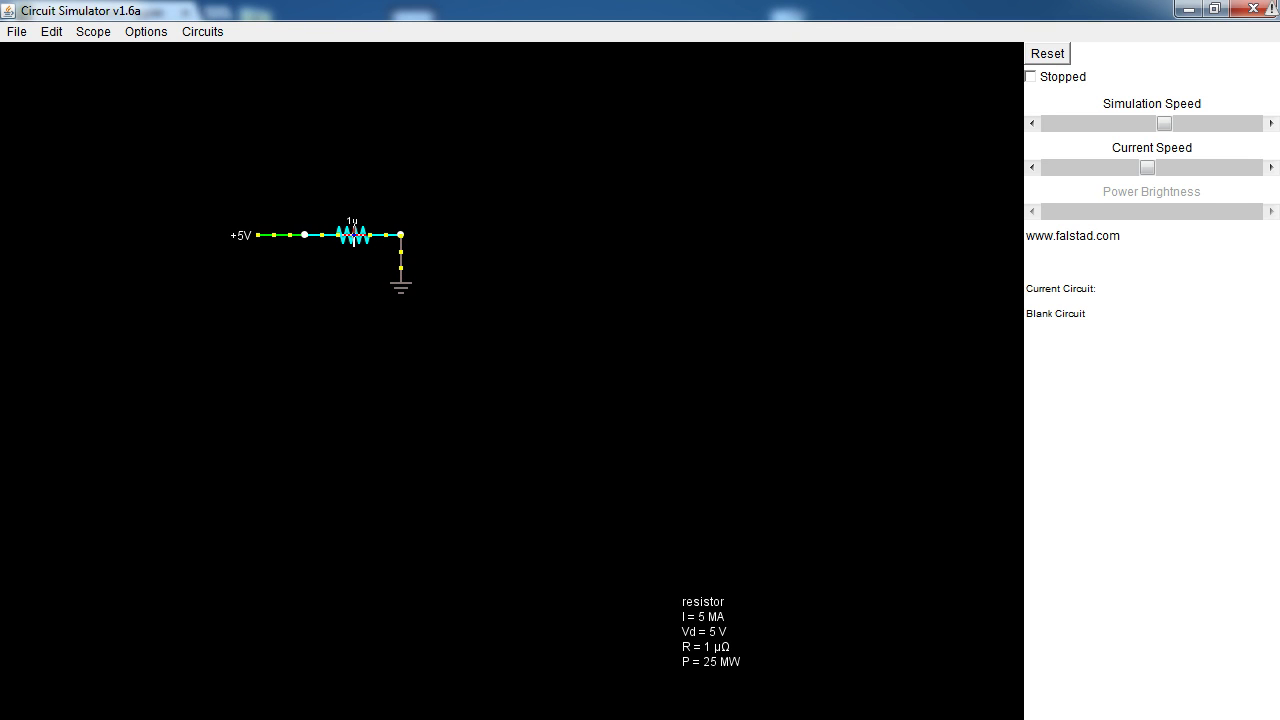
View the resistor in a scope and uncheck Show Voltage so only current plots
right_click(350, 234)
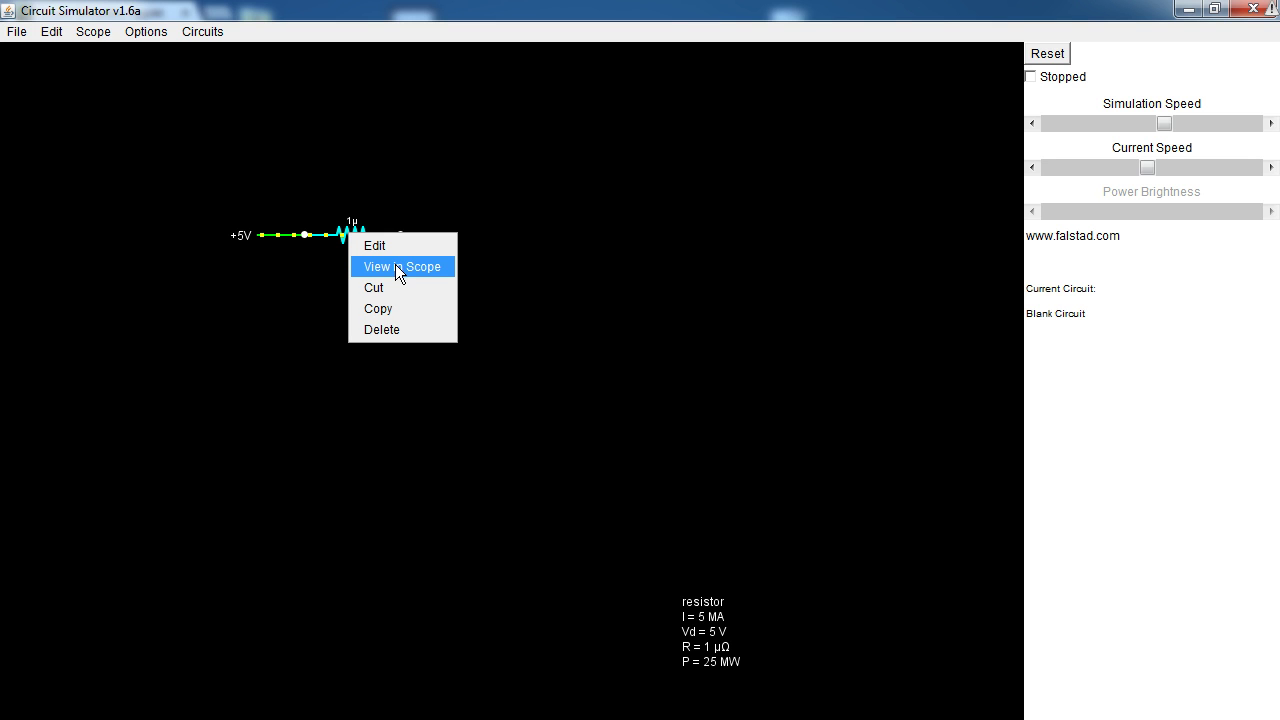
click(396, 266)
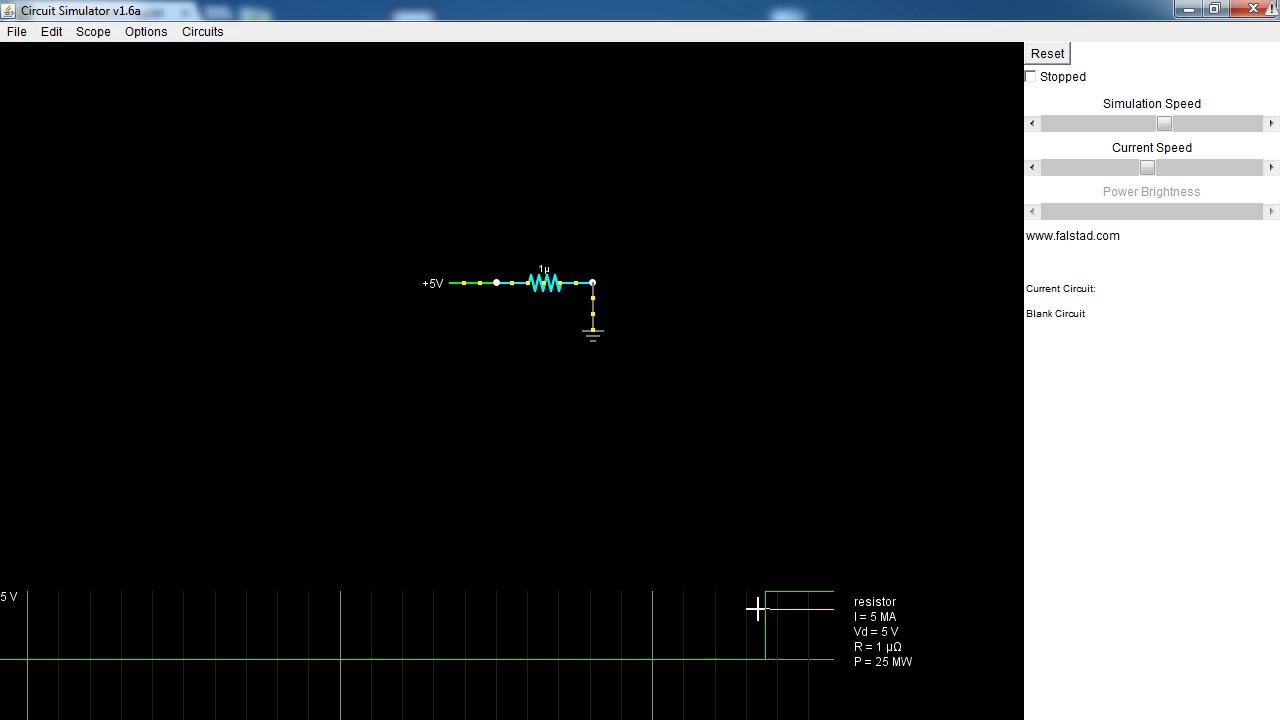
right_click(573, 611)
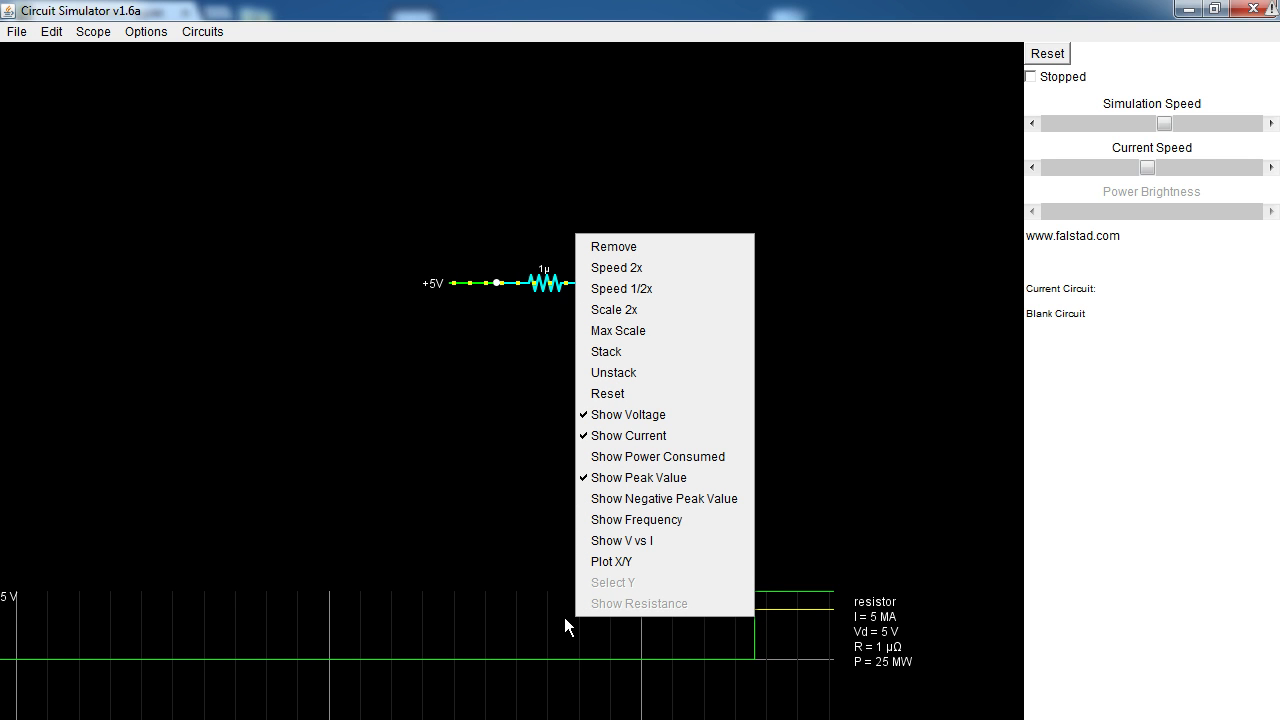
click(660, 414)
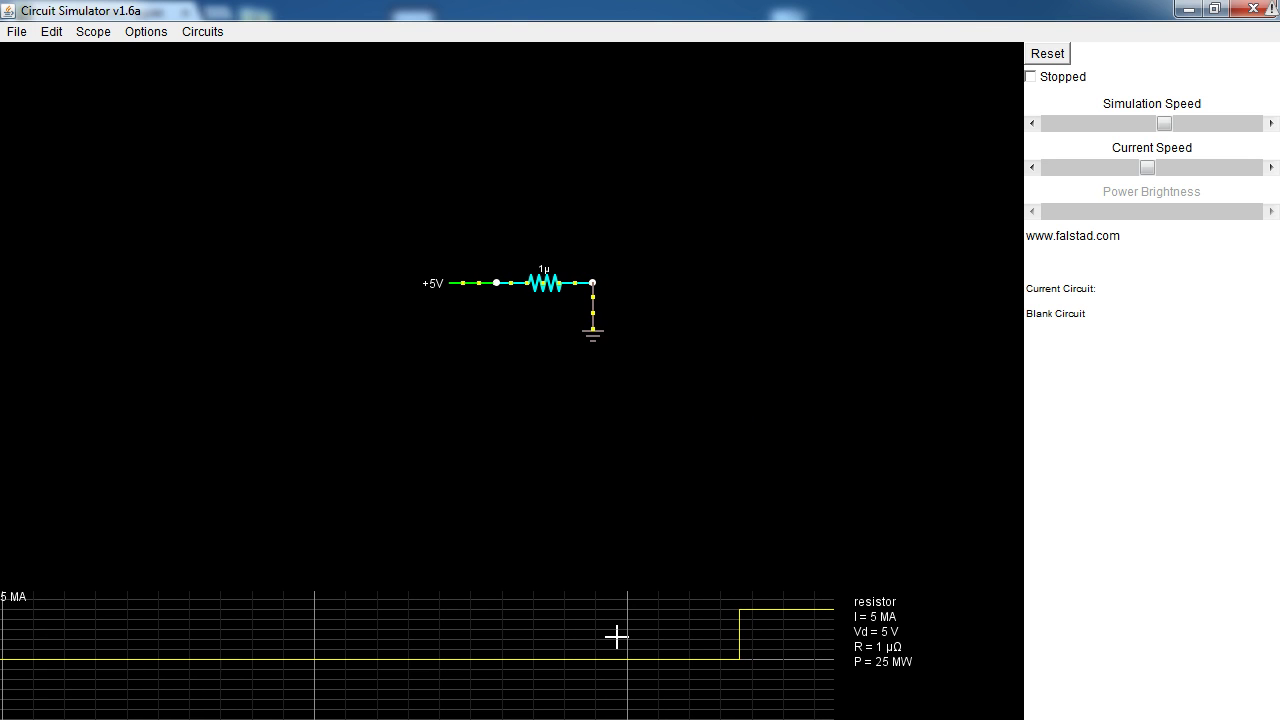
Set the resistor's Resistance back to 100 Ω and confirm with OK
right_click(543, 282)
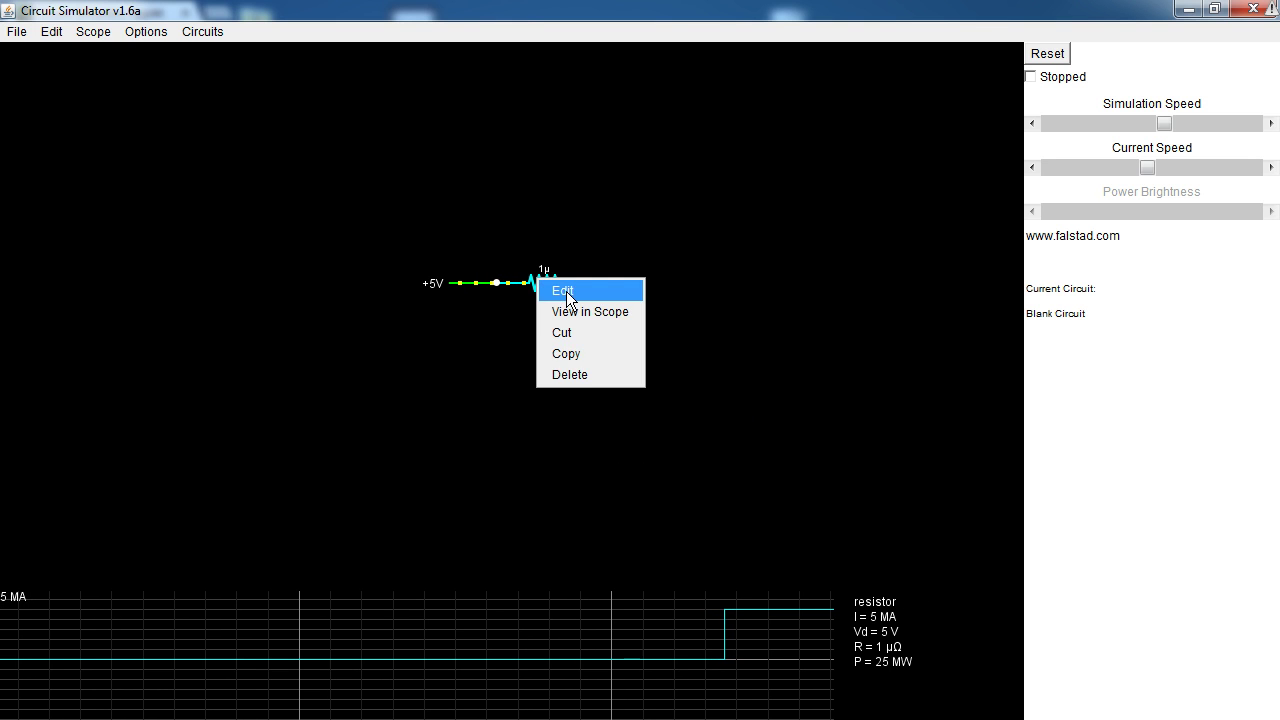
click(560, 289)
text(100)
key(Return)
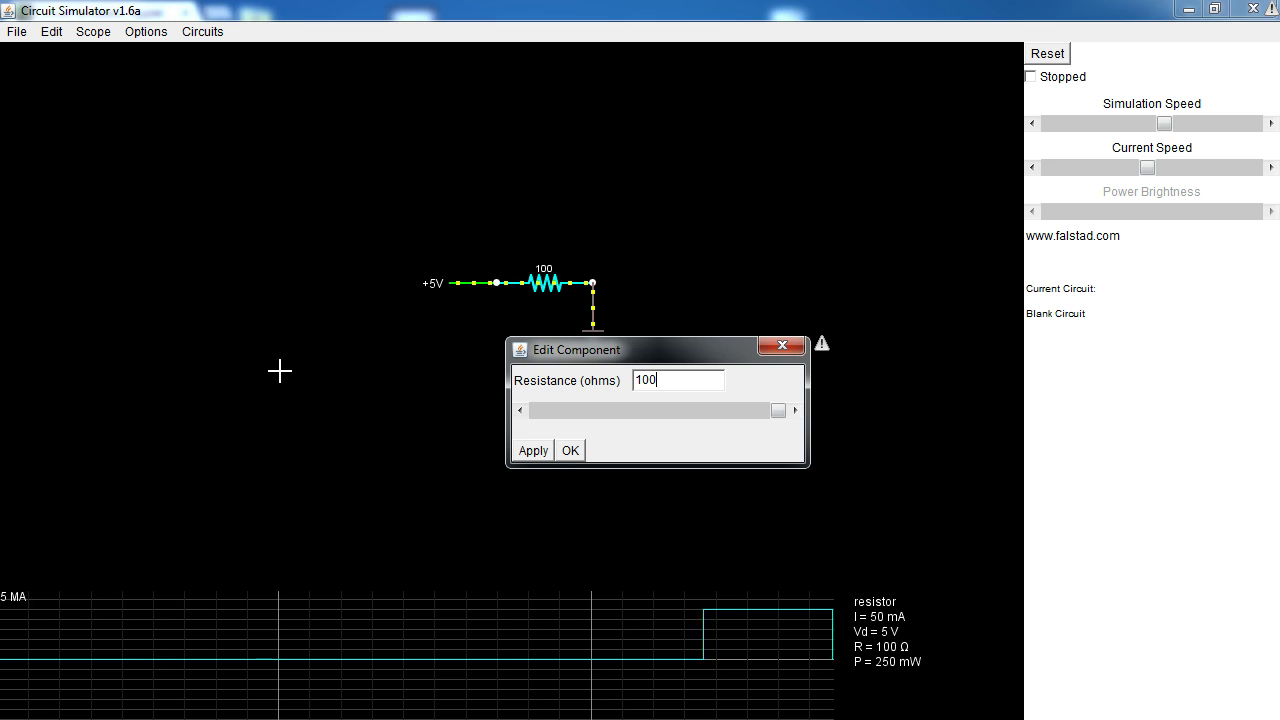
click(569, 449)
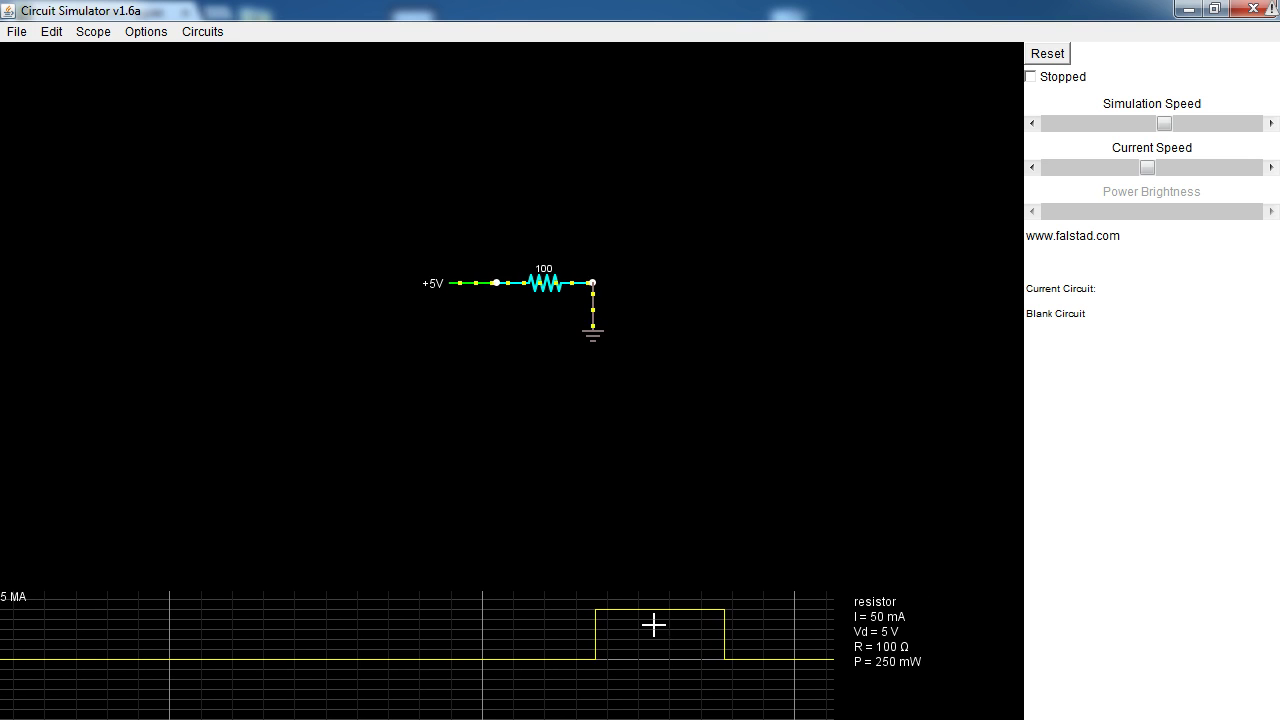
Reset, set the scope to maximum scale, show voltage and hide current
click(1048, 56)
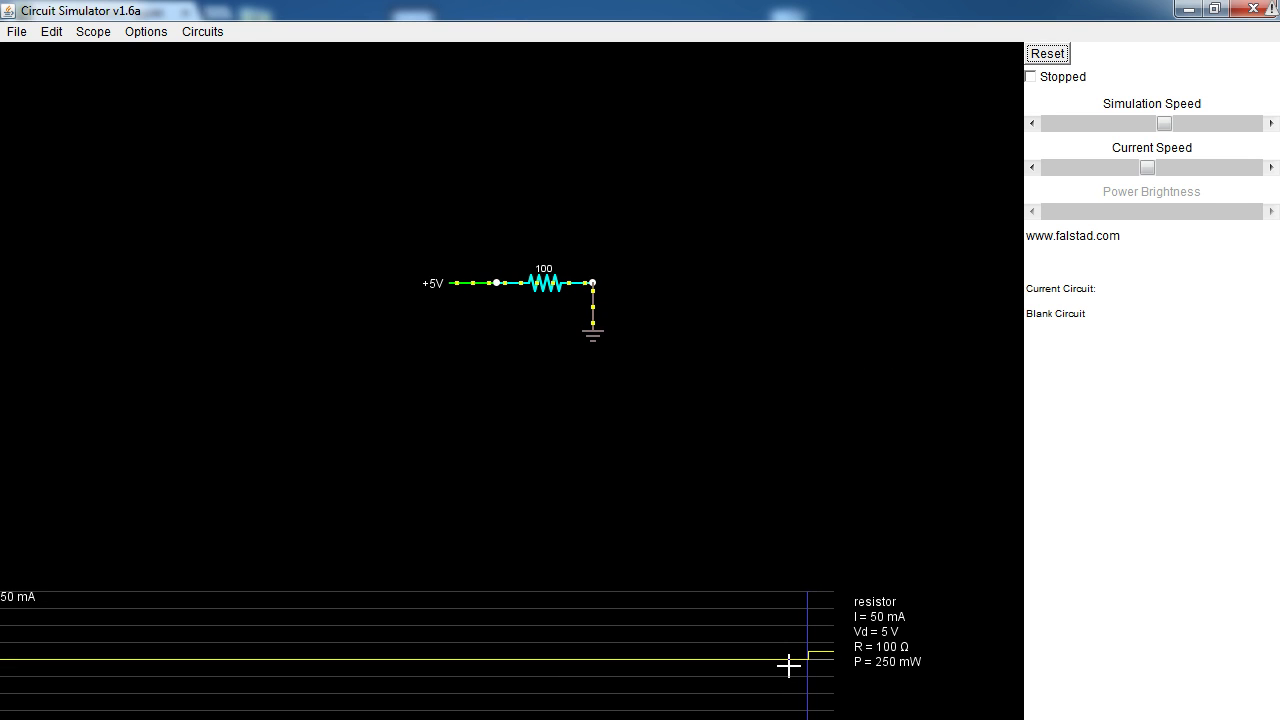
right_click(735, 667)
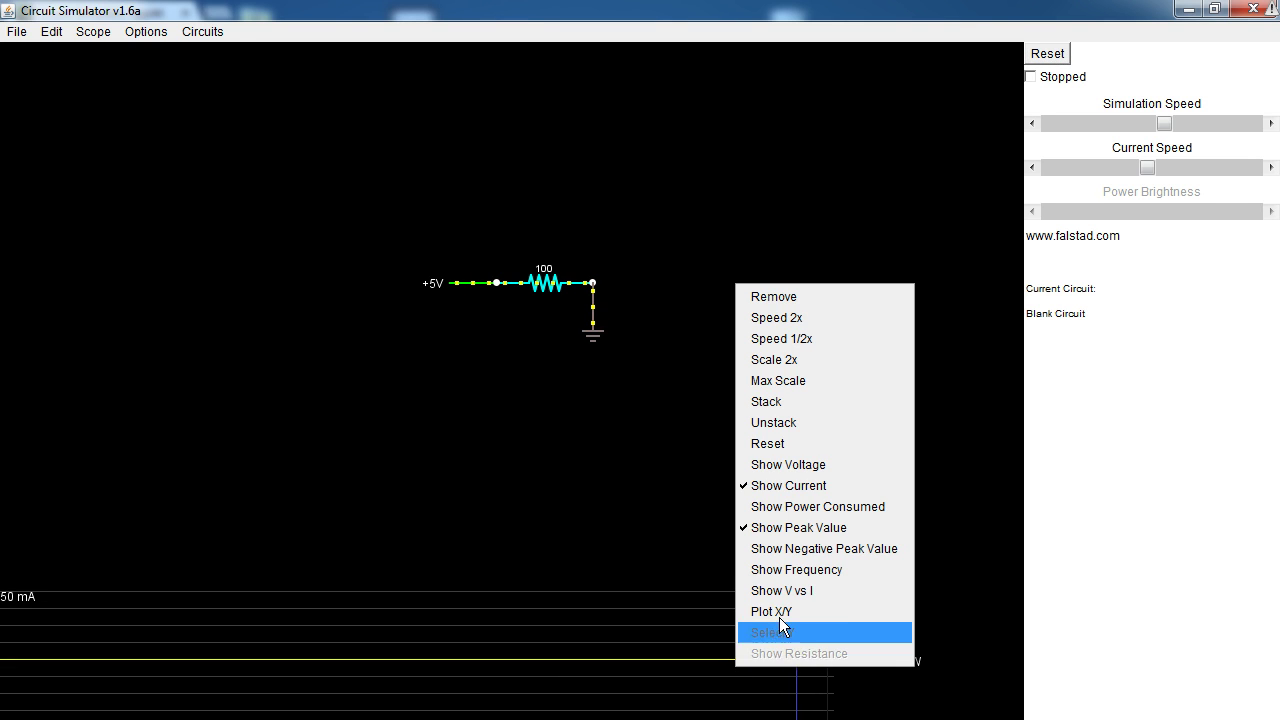
click(836, 380)
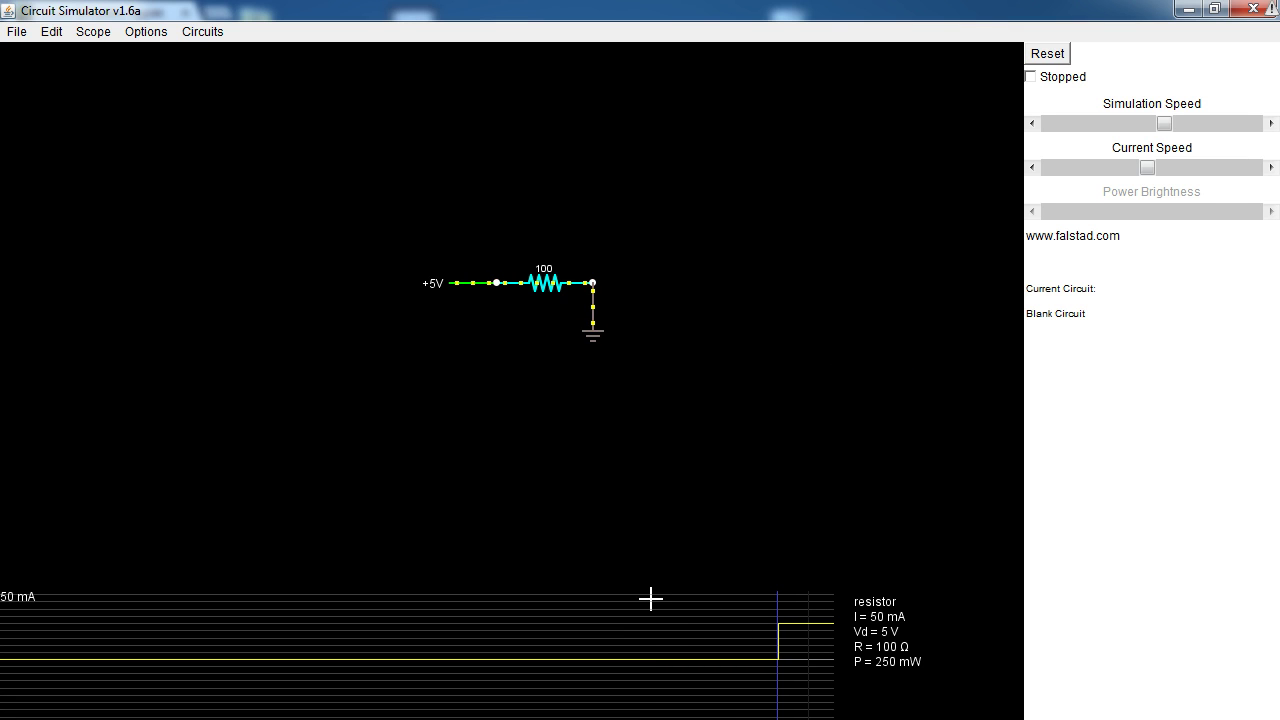
right_click(566, 633)
click(649, 436)
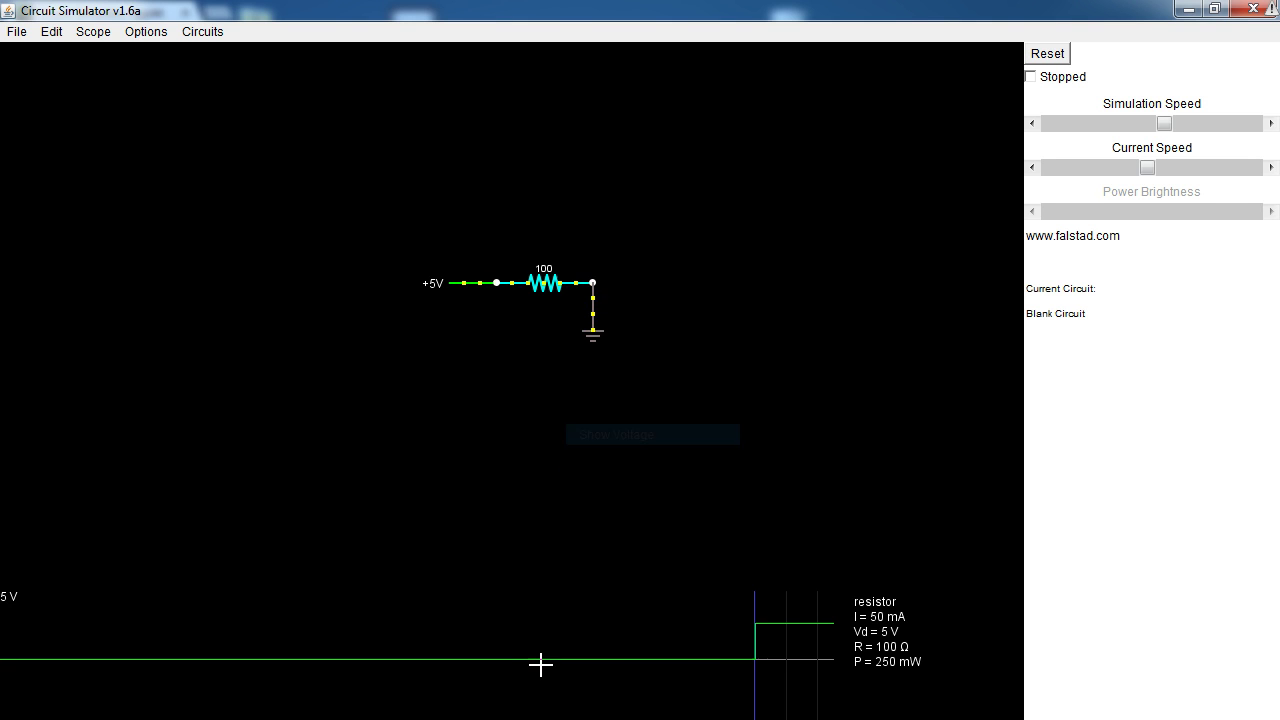
right_click(543, 663)
click(588, 488)
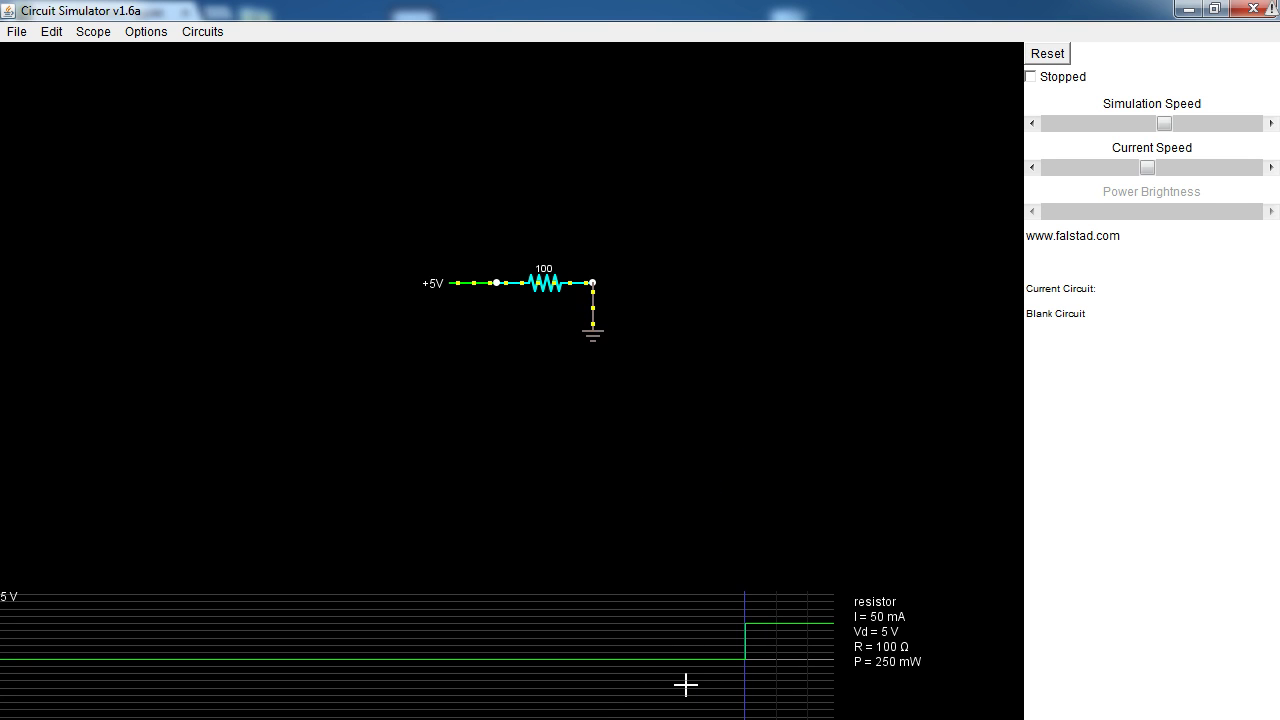
Switch the scope to plot the resistor's power consumed, reading 250 mW
right_click(676, 679)
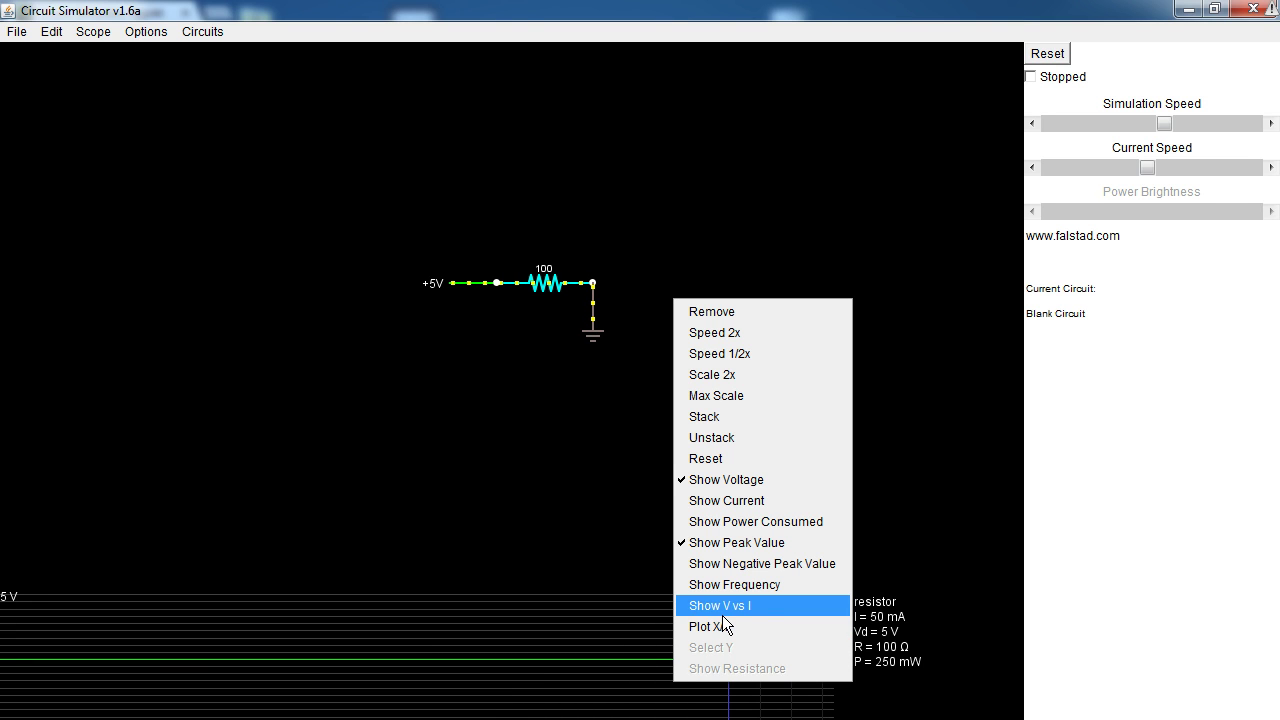
click(748, 521)
right_click(643, 663)
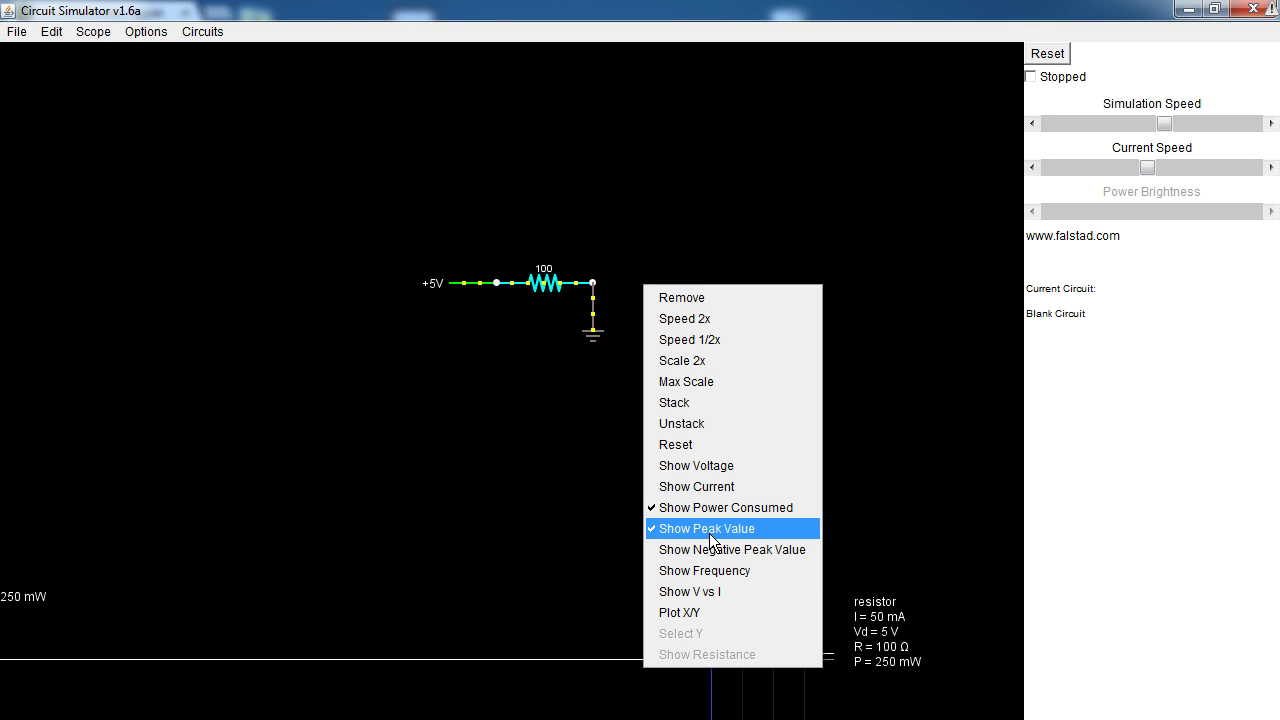
click(567, 447)
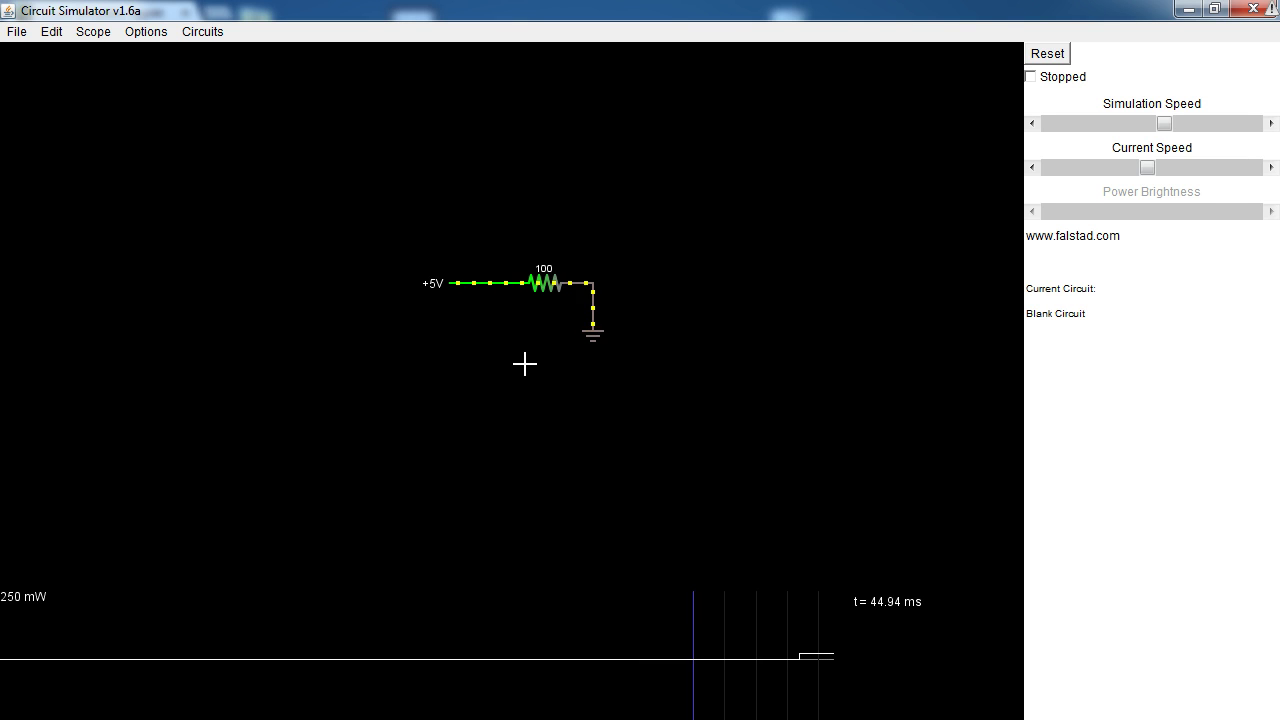
mouse_move(553, 288)
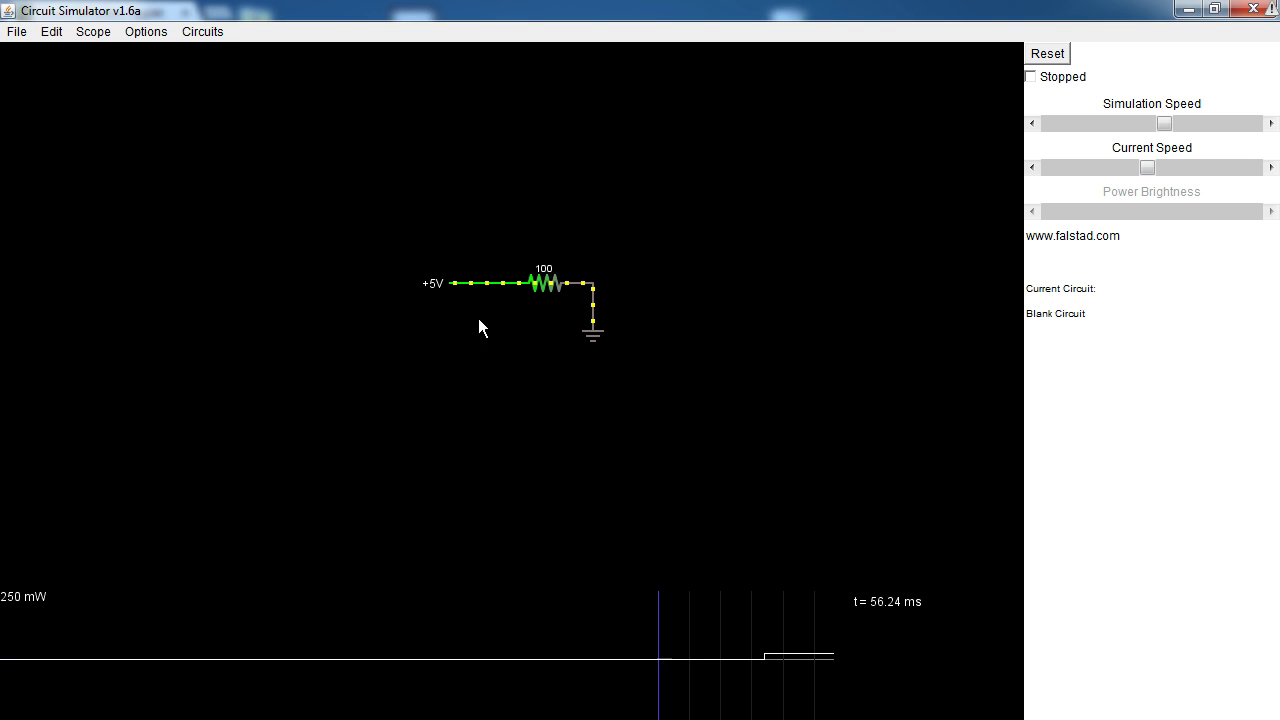
Reset, remove the scope and shift the ground leg right to make room
click(1052, 53)
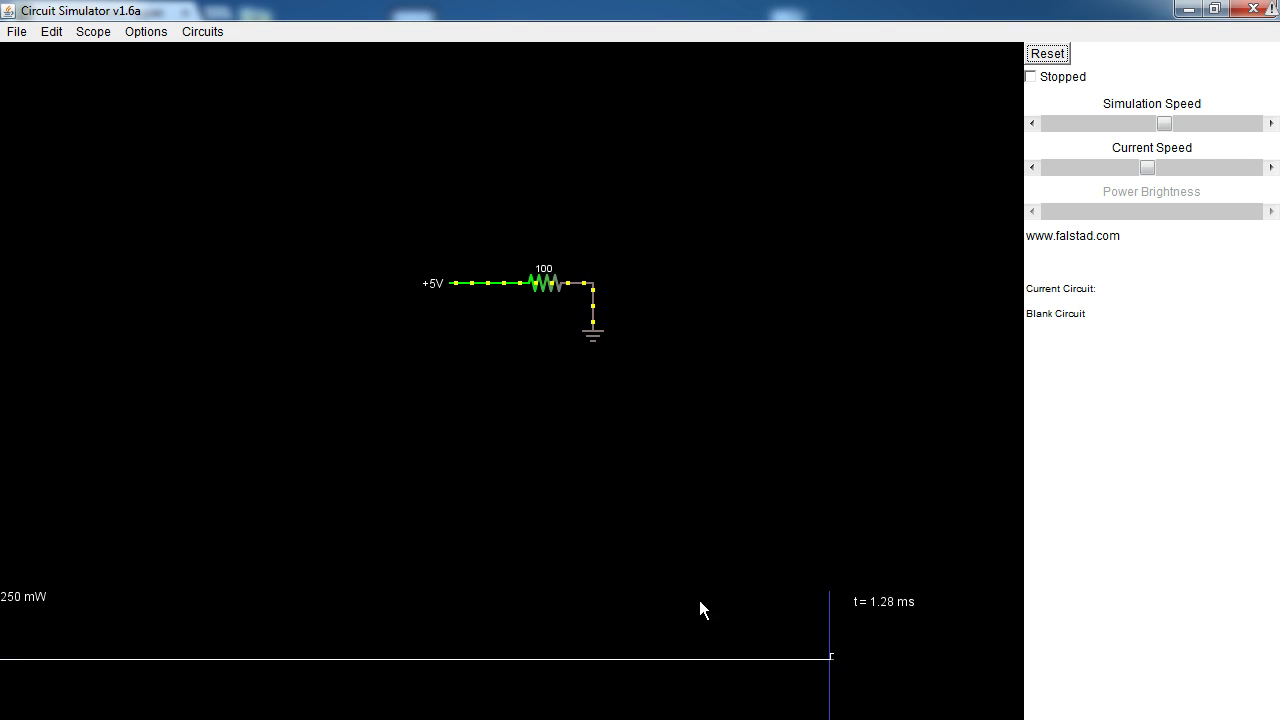
right_click(699, 600)
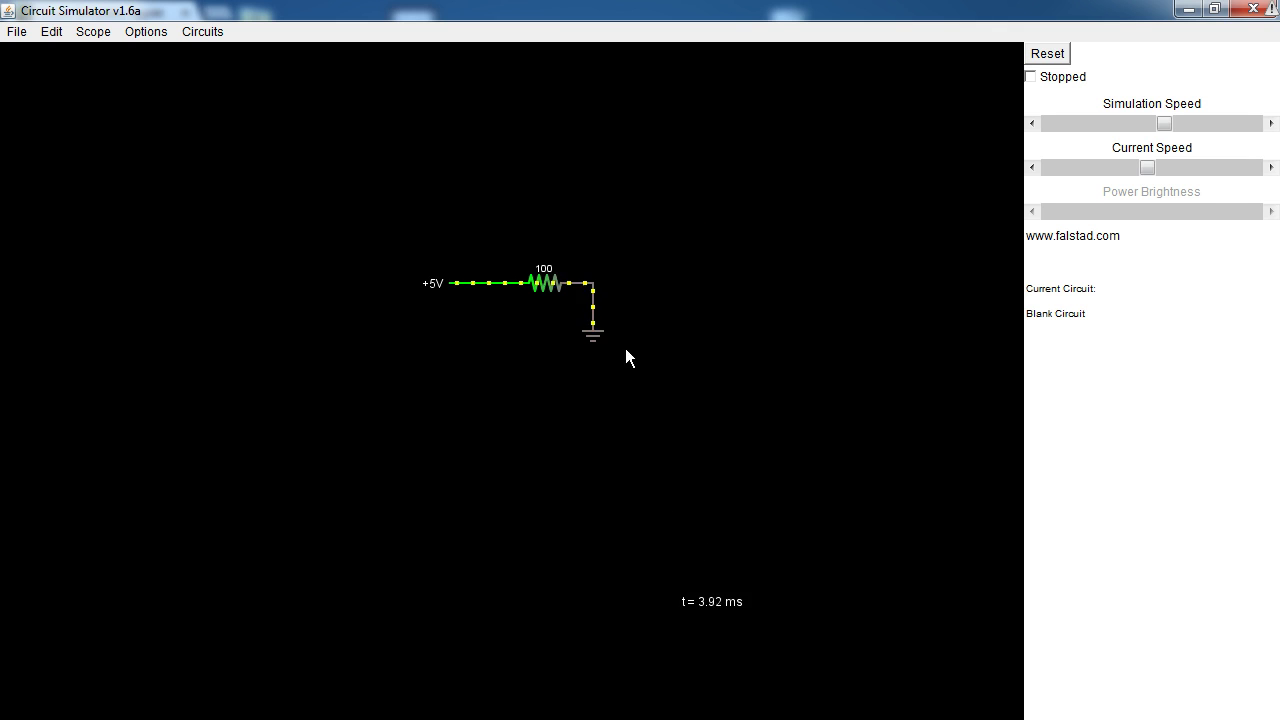
drag(606, 340, 669, 340)
Draw a 10 µF capacitor in the gap, scope it, and reset to watch it charge to 5 V
key(c)
mouse_move(592, 283)
mouse_down()
mouse_move(689, 278)
mouse_move(656, 283)
mouse_up()
right_click(620, 283)
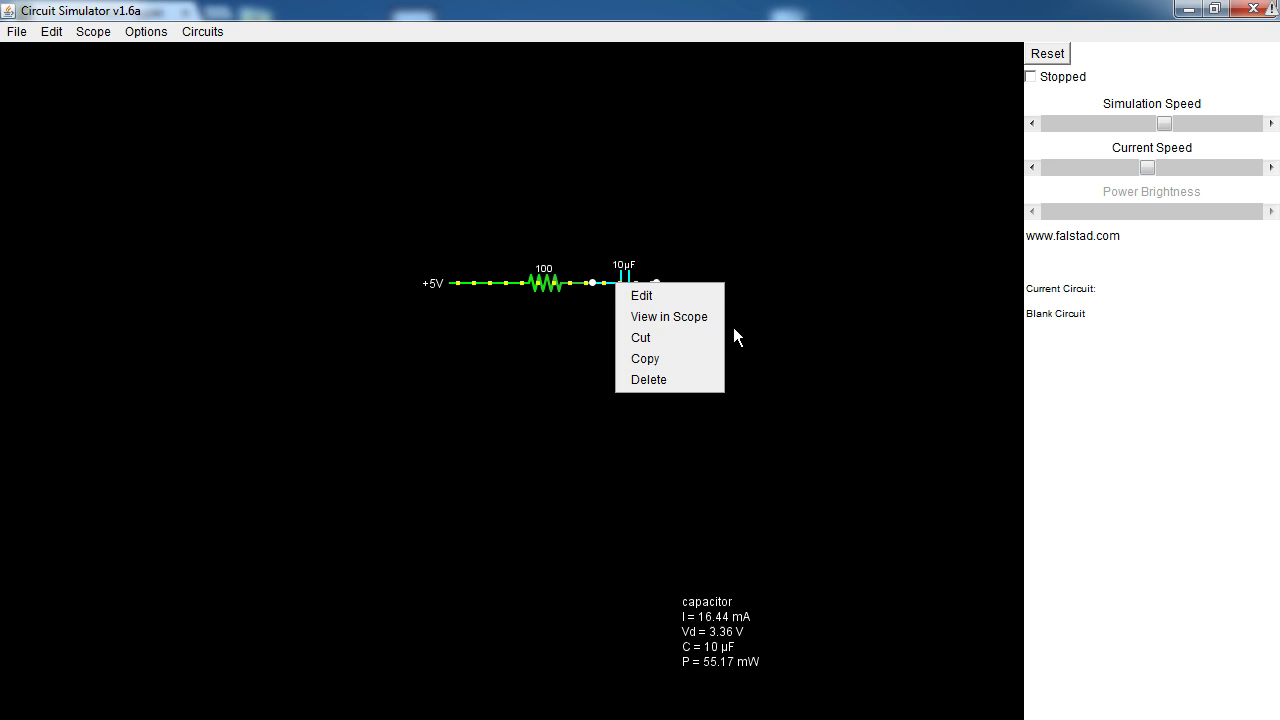
click(686, 308)
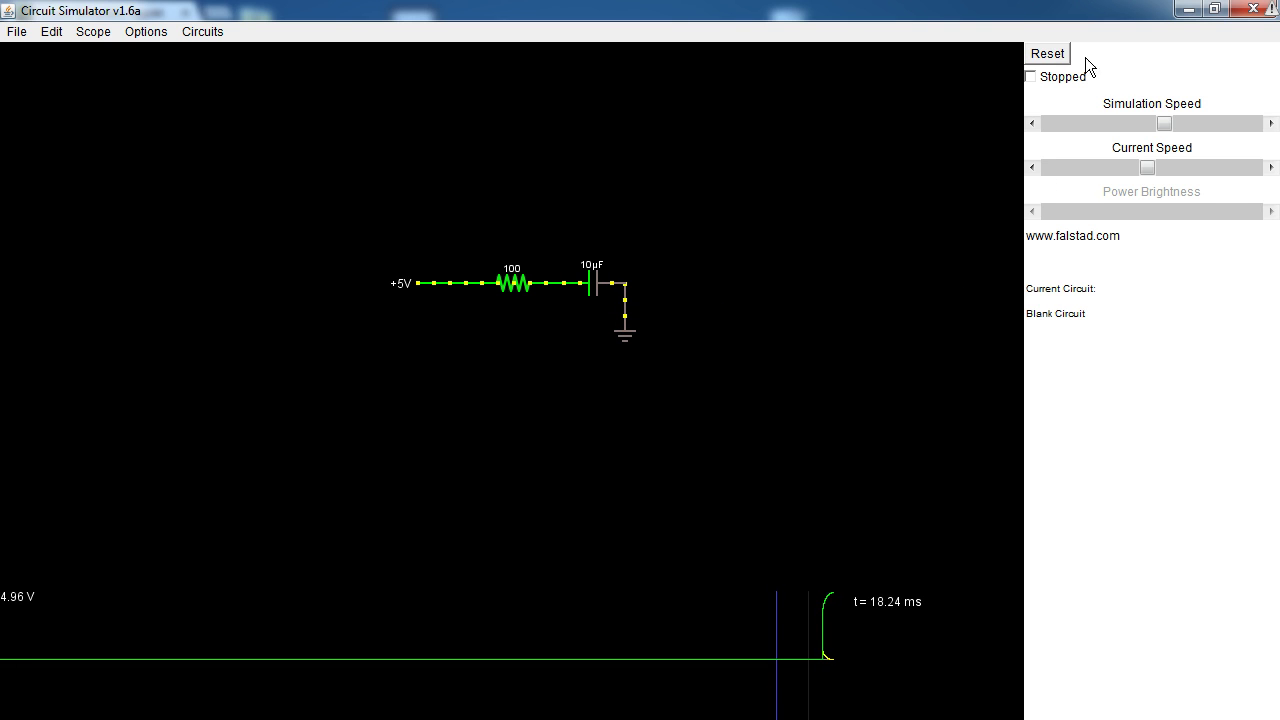
click(1049, 53)
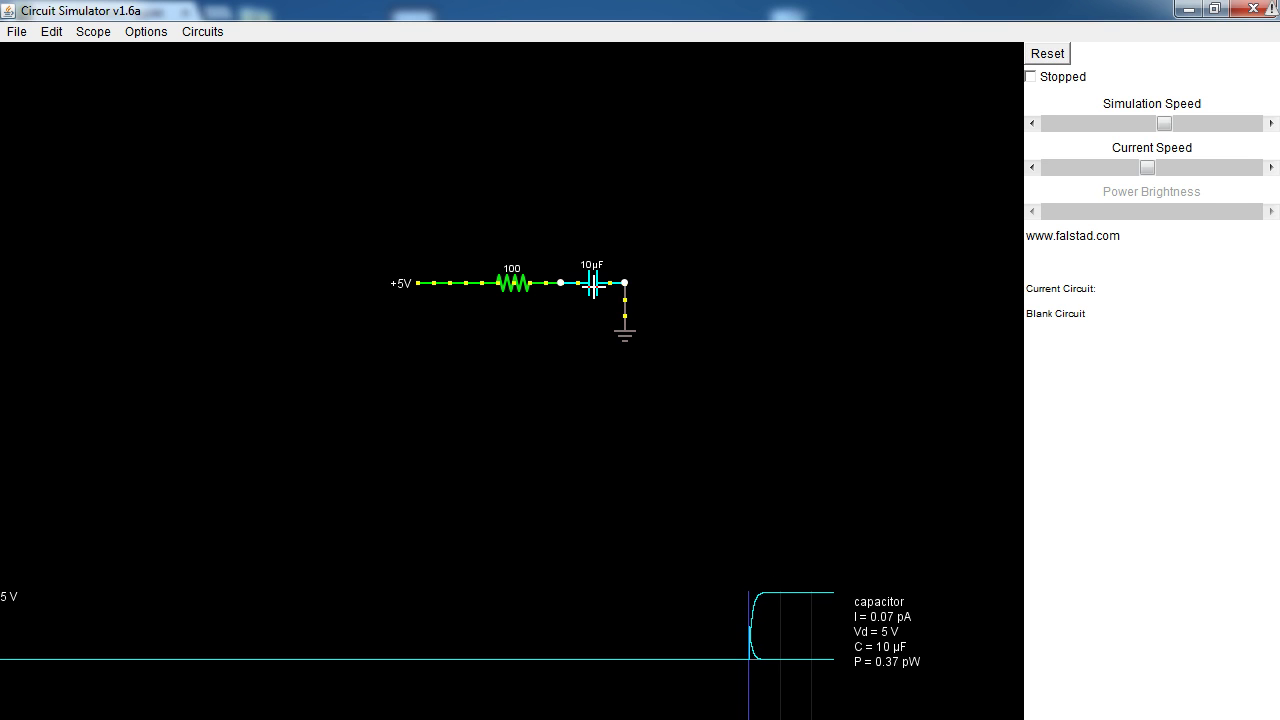
Change the resistor to 10000 Ω (10k) and restart the simulation to watch the slow charge
right_click(521, 287)
click(567, 292)
click(705, 366)
text(0000)
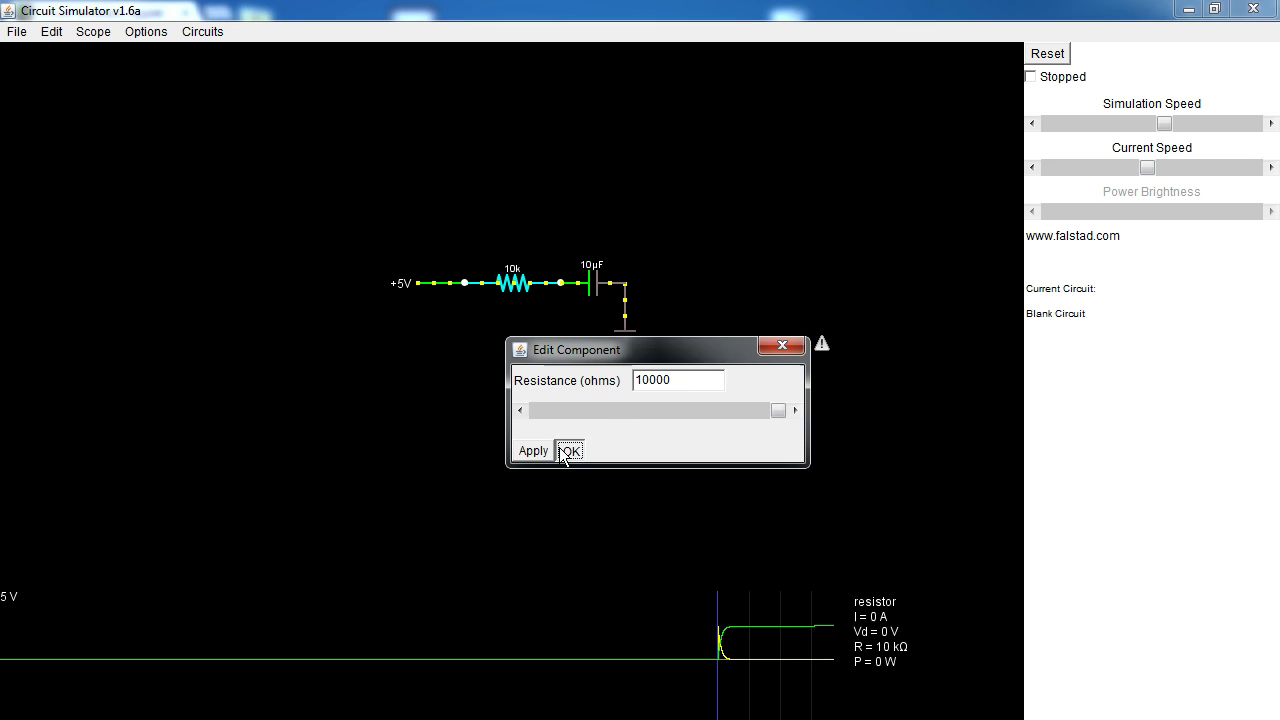
click(569, 450)
click(1060, 57)
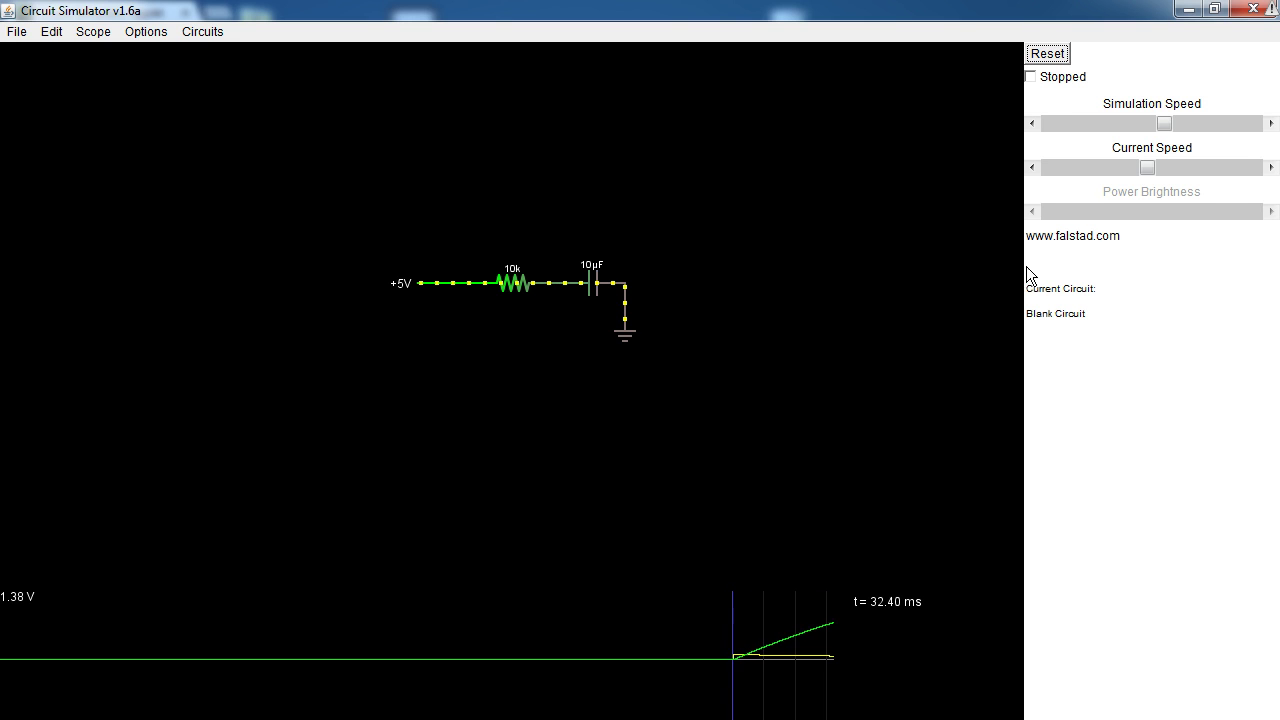
Raise the simulation speed so the 10 µF capacitor charges fully to 5 V
drag(1168, 127, 1221, 139)
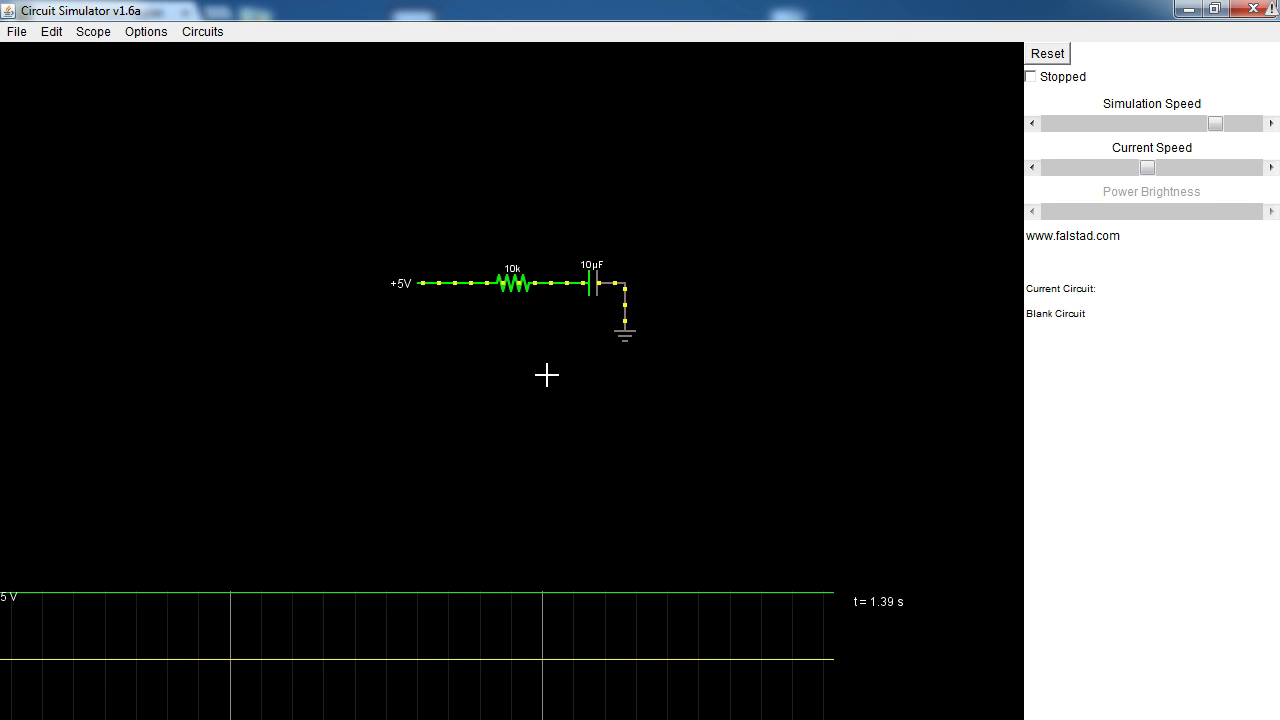
Start a blank circuit and place a single-terminal +5V voltage source
click(202, 31)
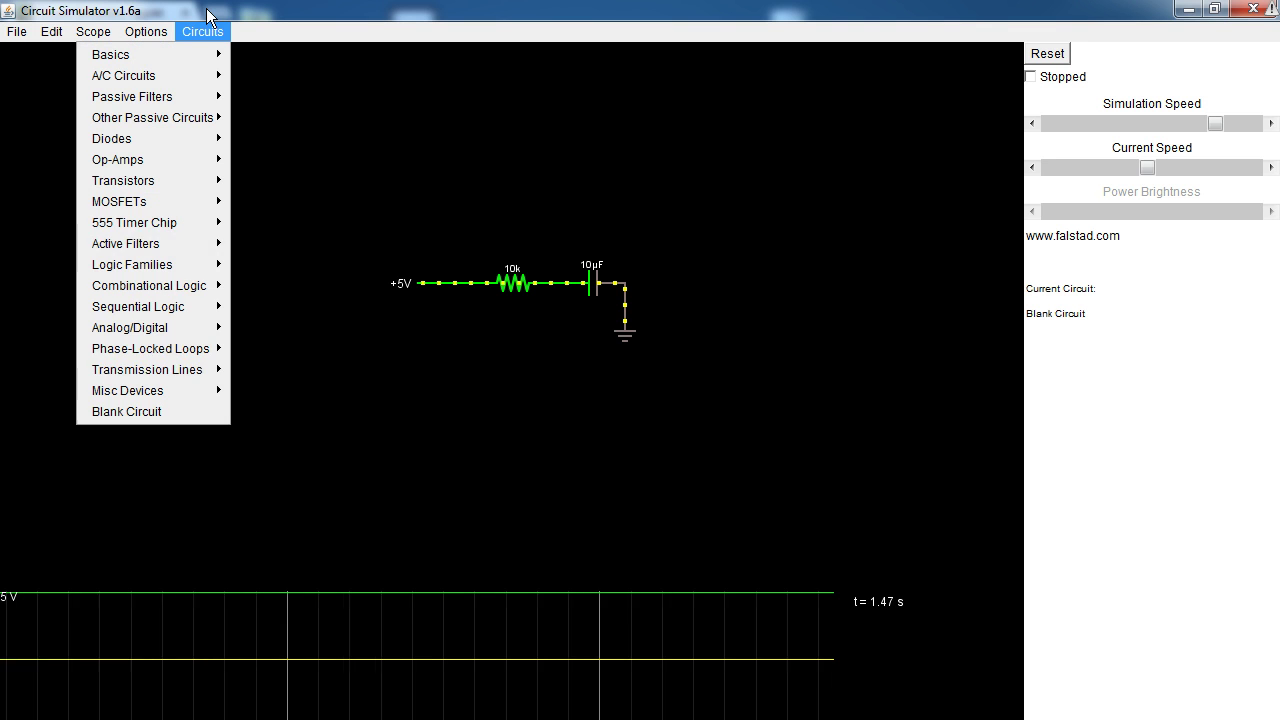
click(180, 405)
right_click(364, 229)
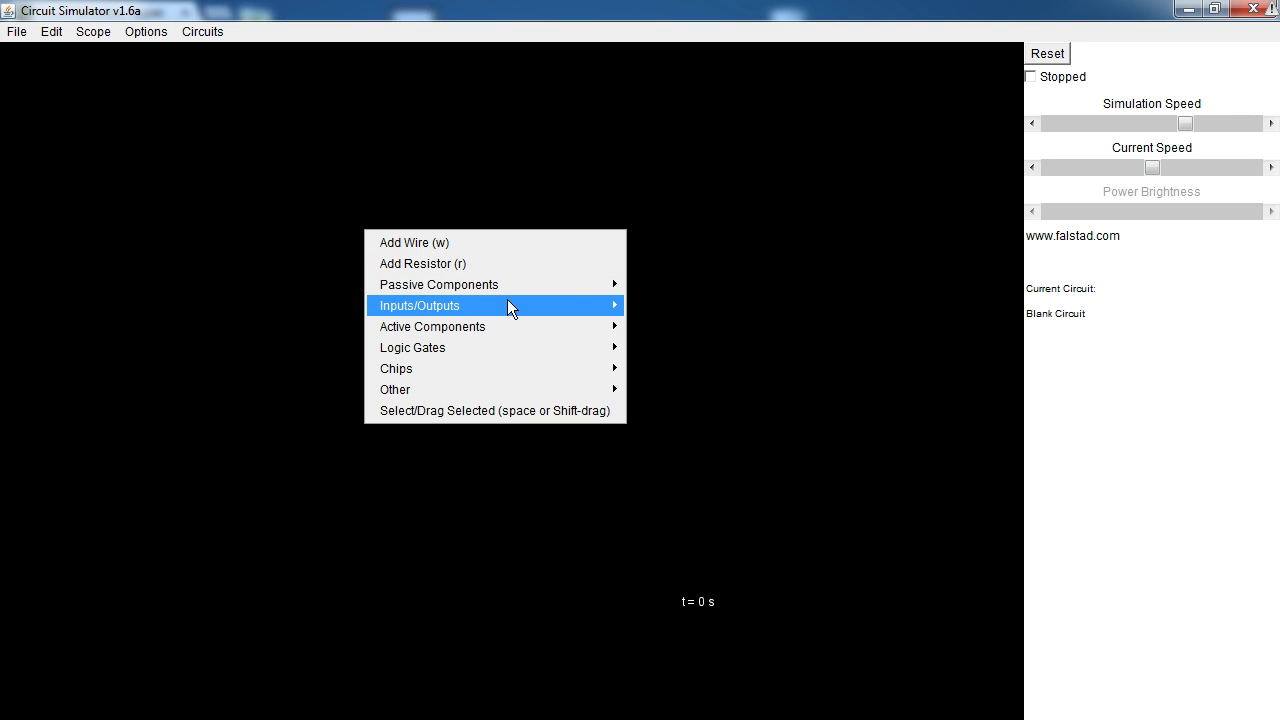
mouse_move(507, 305)
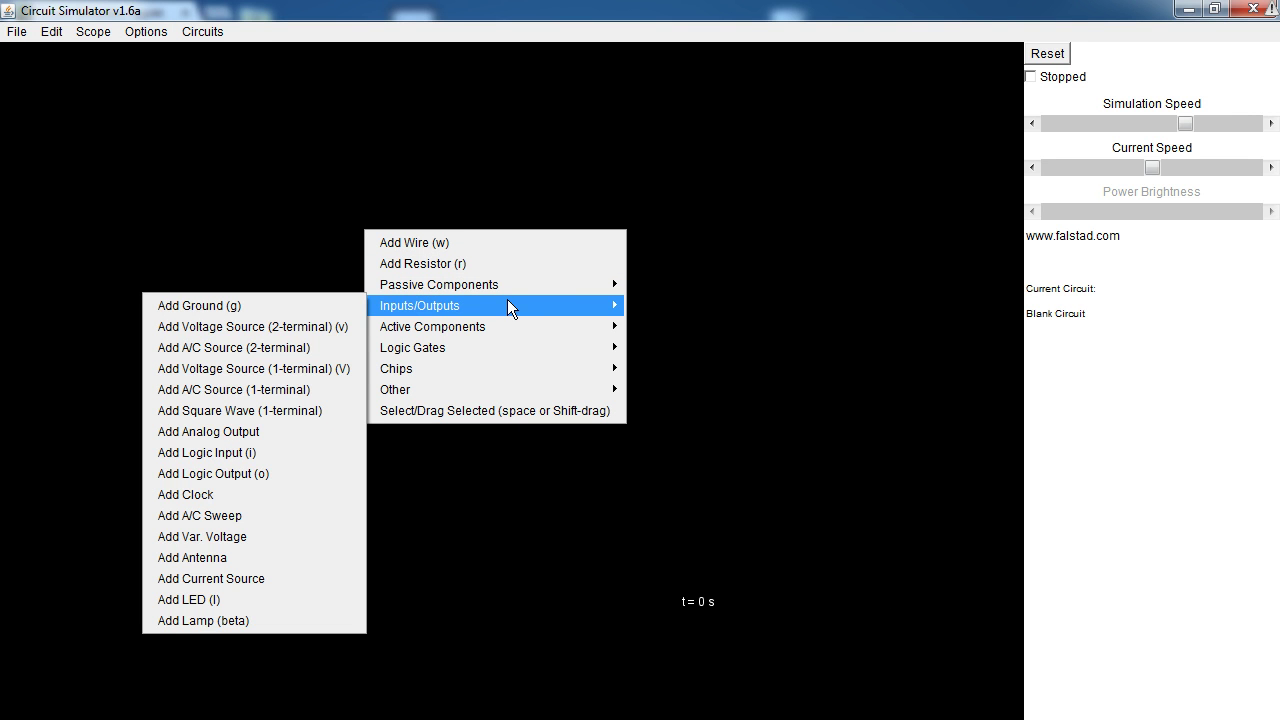
click(265, 370)
drag(351, 251, 283, 256)
Add a 1 H inductor and a 10 µF capacitor in series after the +5V source
right_click(445, 277)
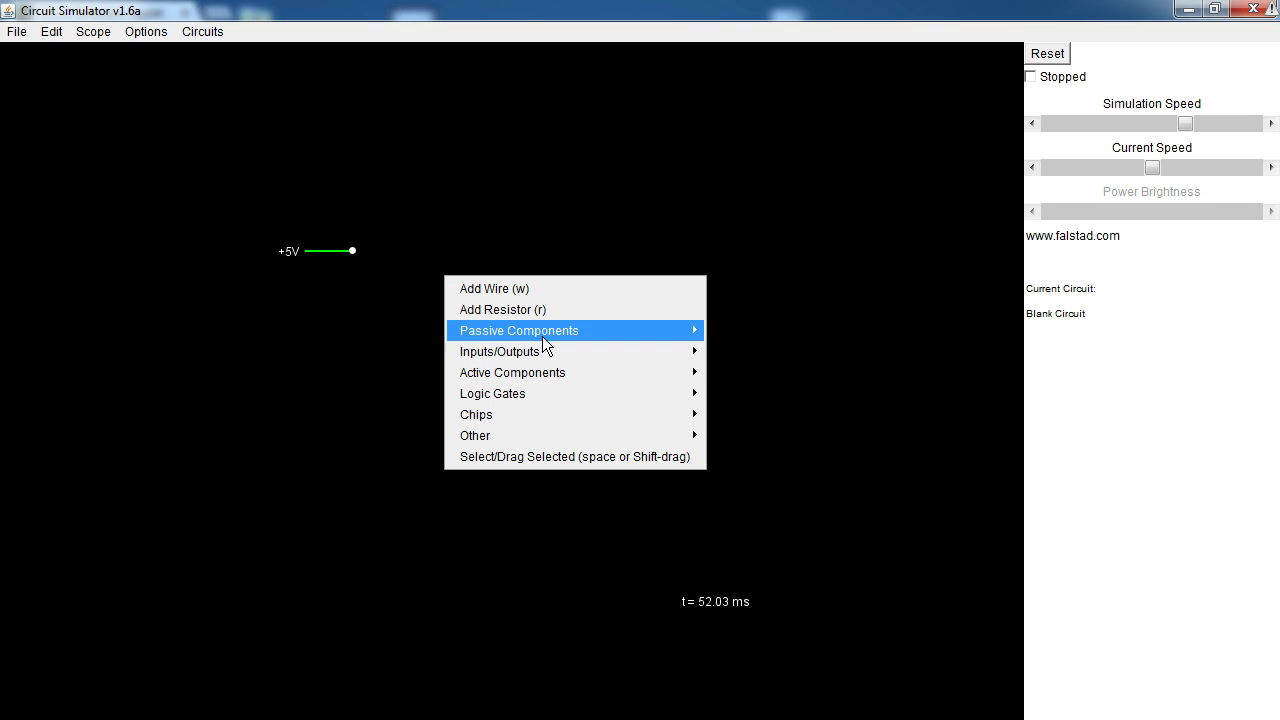
mouse_move(542, 336)
click(377, 358)
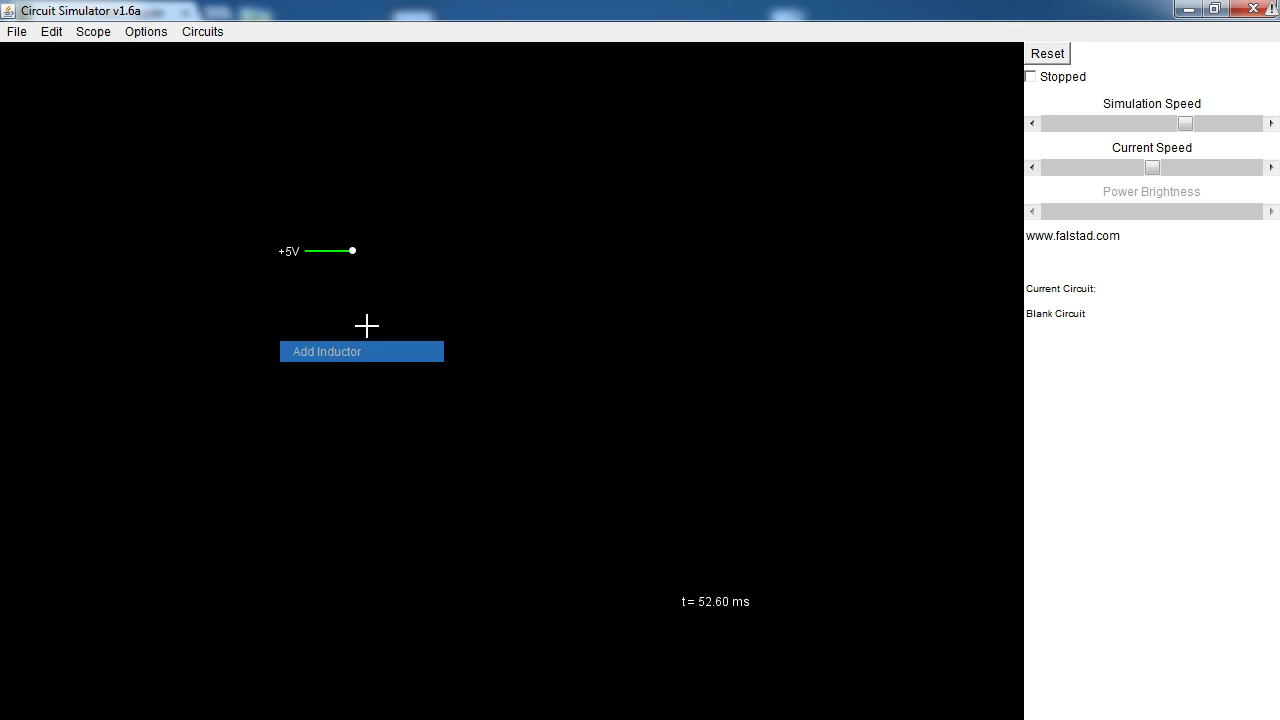
drag(352, 251, 432, 251)
right_click(537, 253)
mouse_move(647, 307)
click(500, 307)
drag(440, 253, 514, 253)
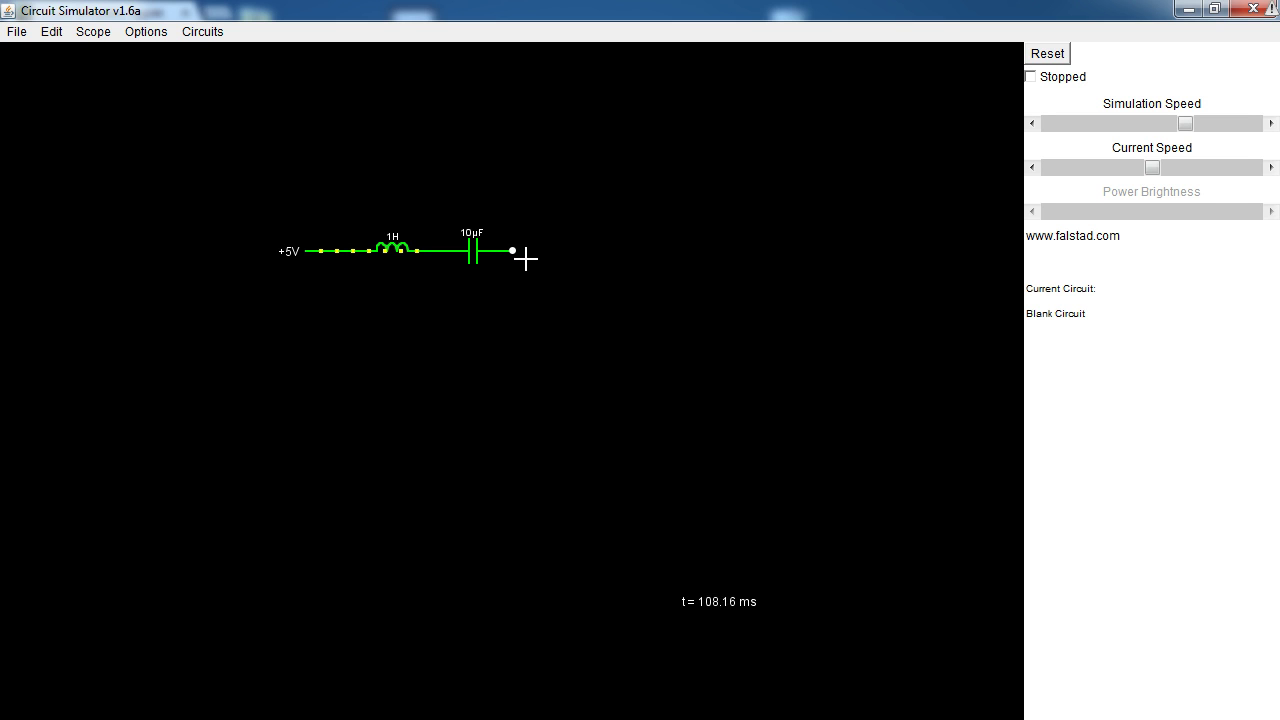
right_click(574, 252)
mouse_move(650, 308)
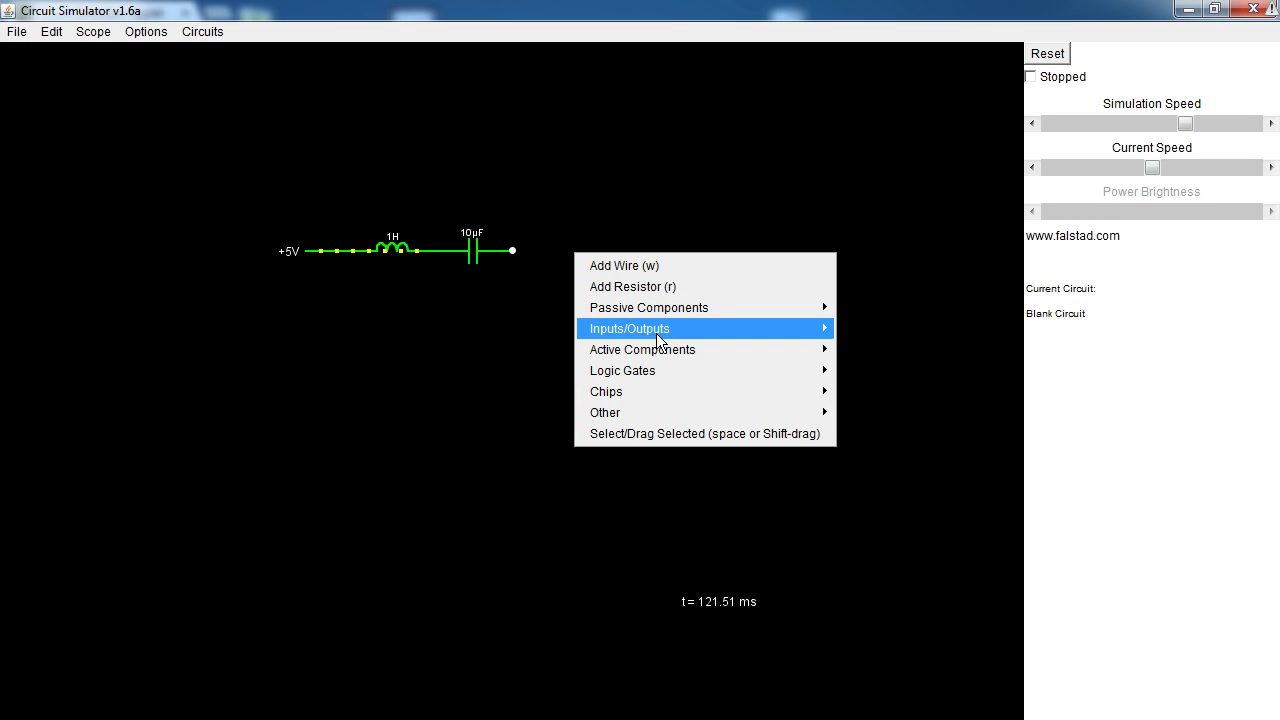
Attach a ground below the capacitor's right end to close the series chain
mouse_move(611, 338)
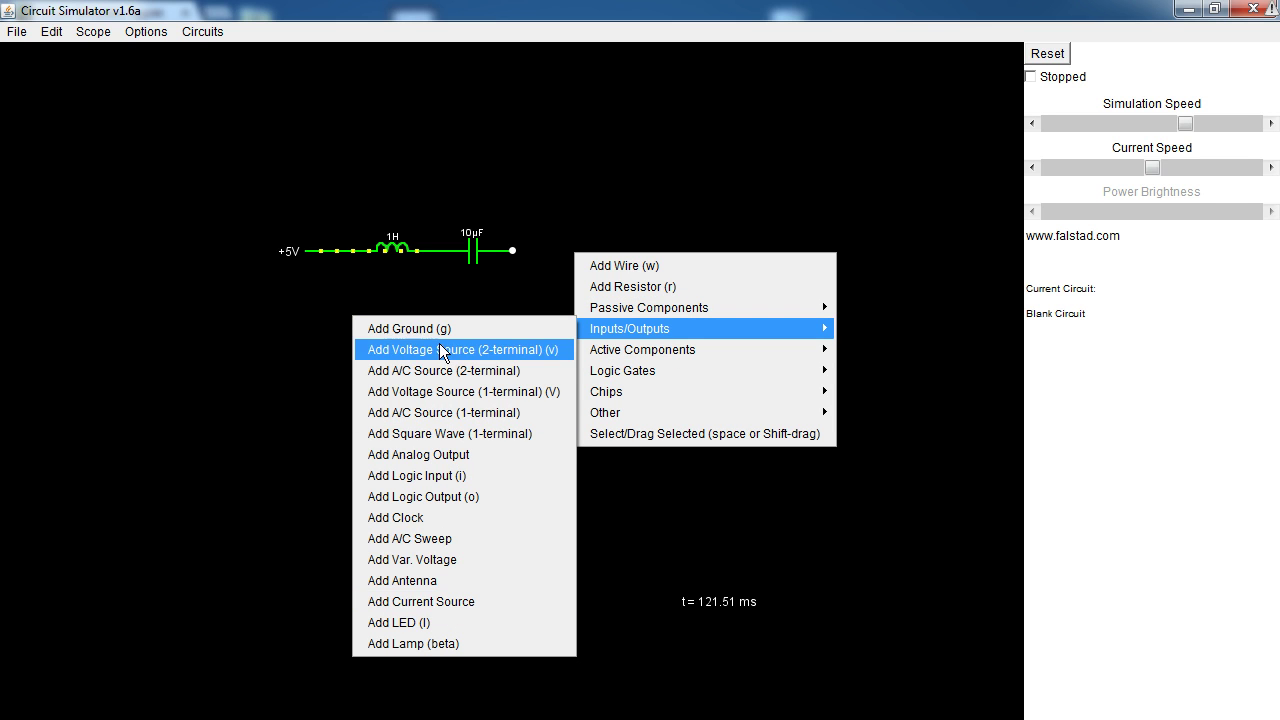
click(470, 329)
drag(514, 252, 513, 290)
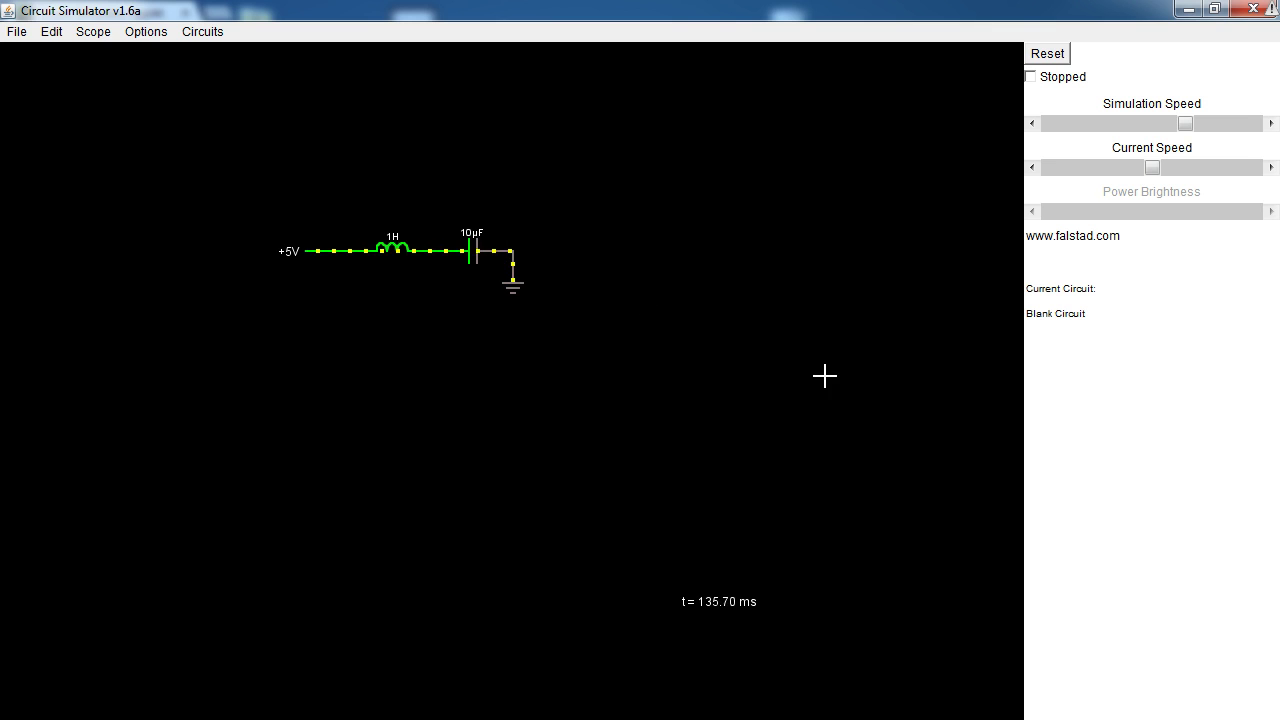
mouse_move(400, 250)
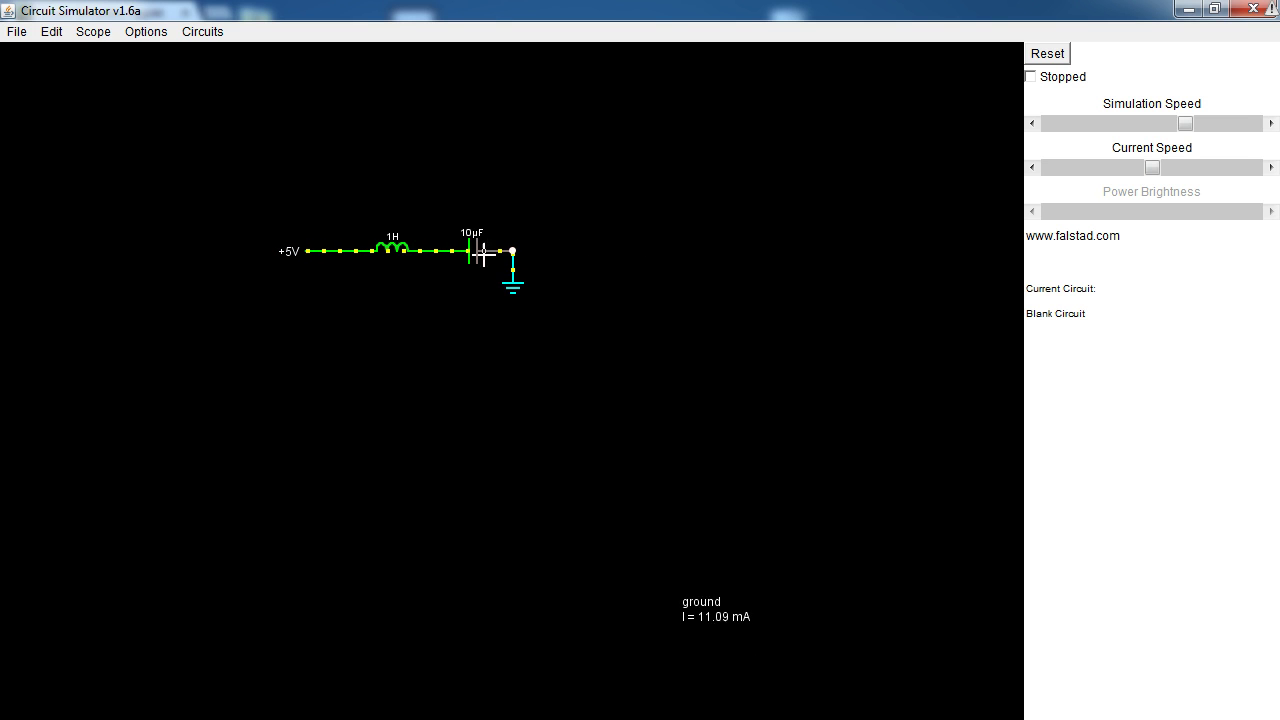
right_click(397, 258)
Show the inductor and the capacitor each in its own scope panel
click(455, 290)
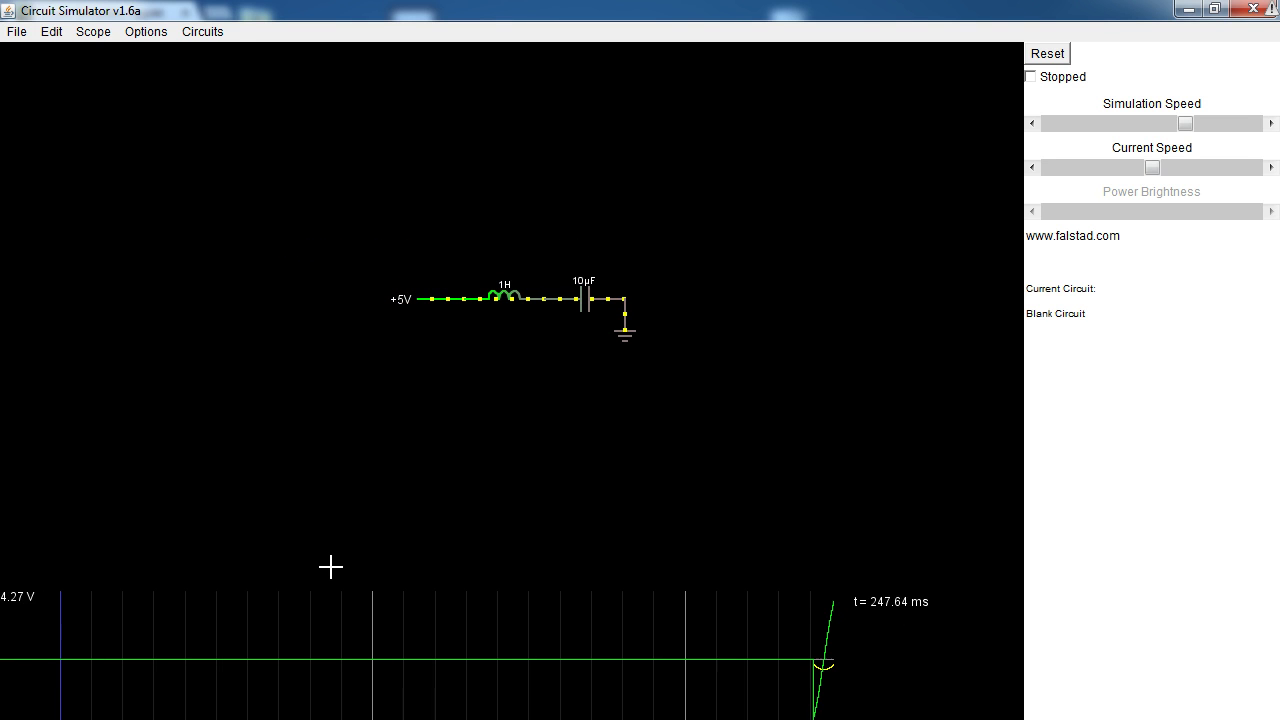
mouse_move(731, 690)
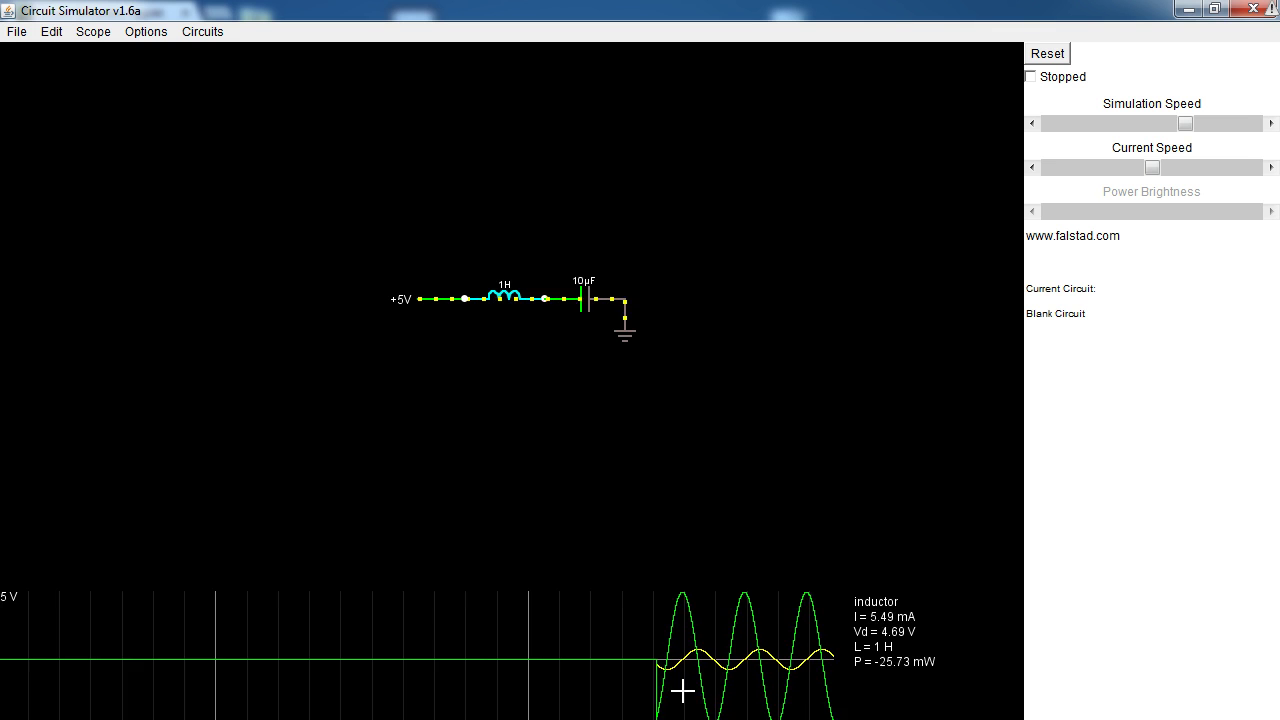
right_click(575, 302)
click(606, 337)
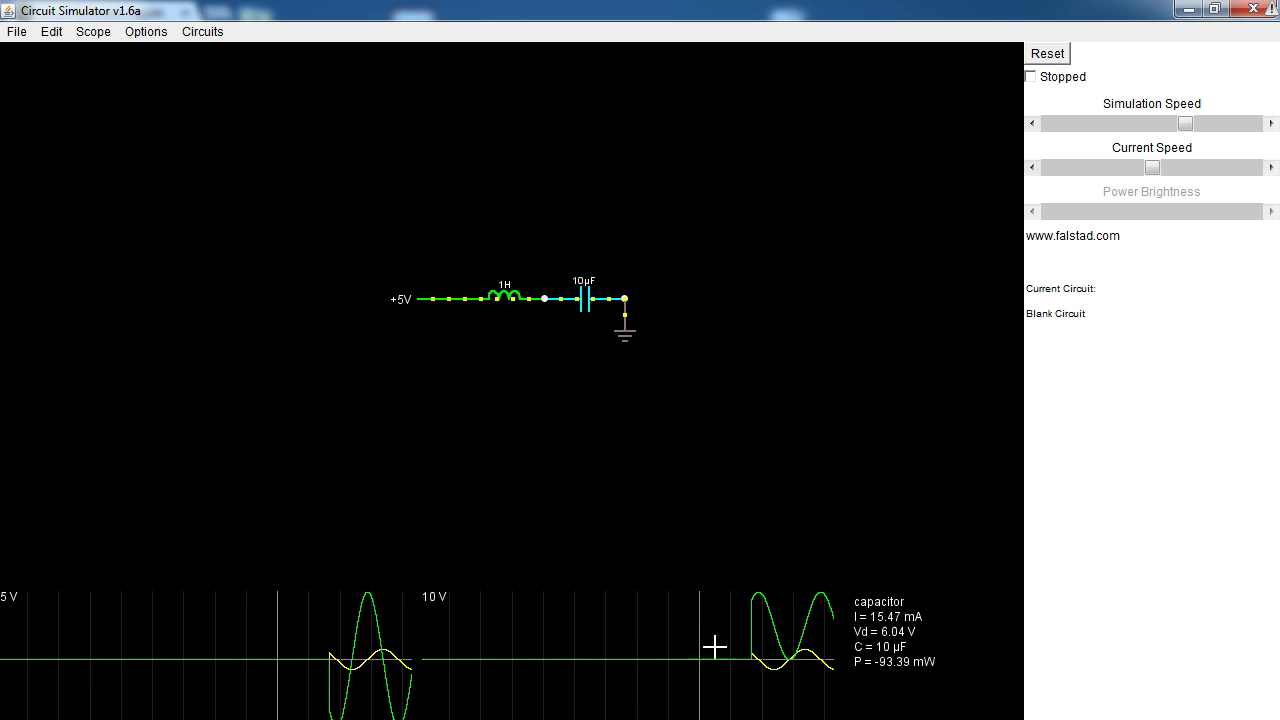
Stack the inductor and capacitor scope traces using Scope > Stack All
click(101, 37)
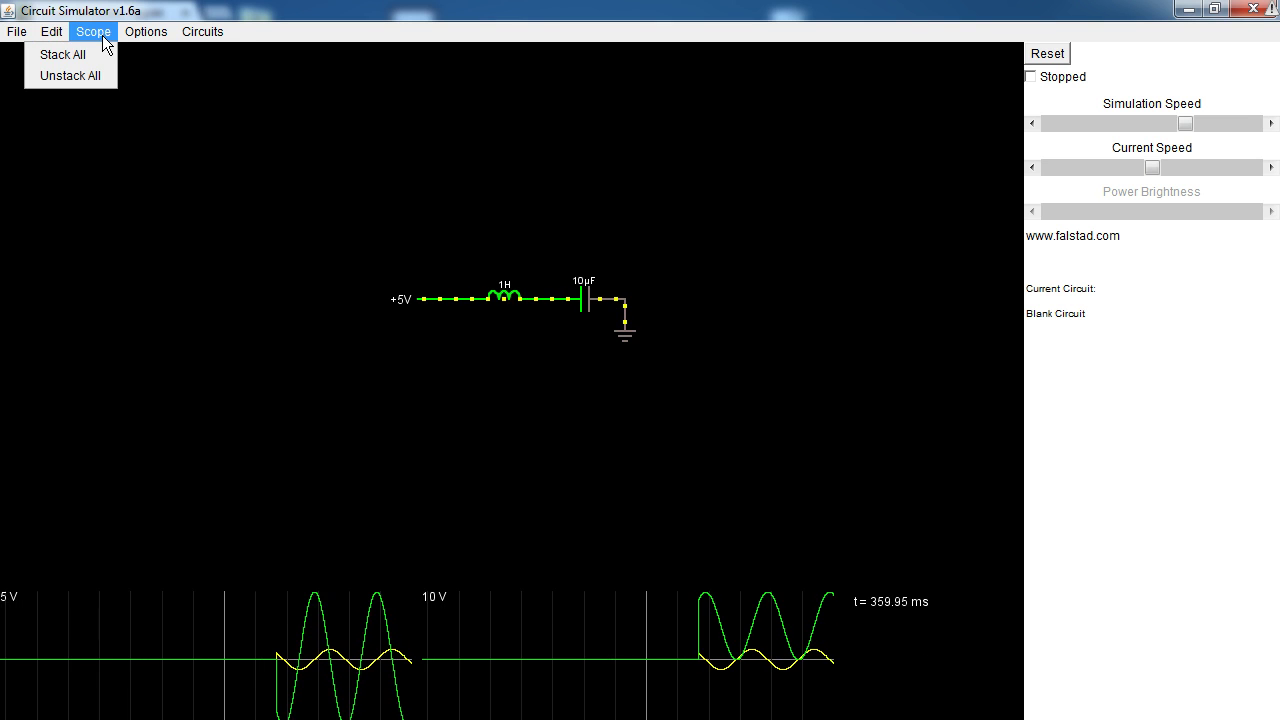
click(91, 54)
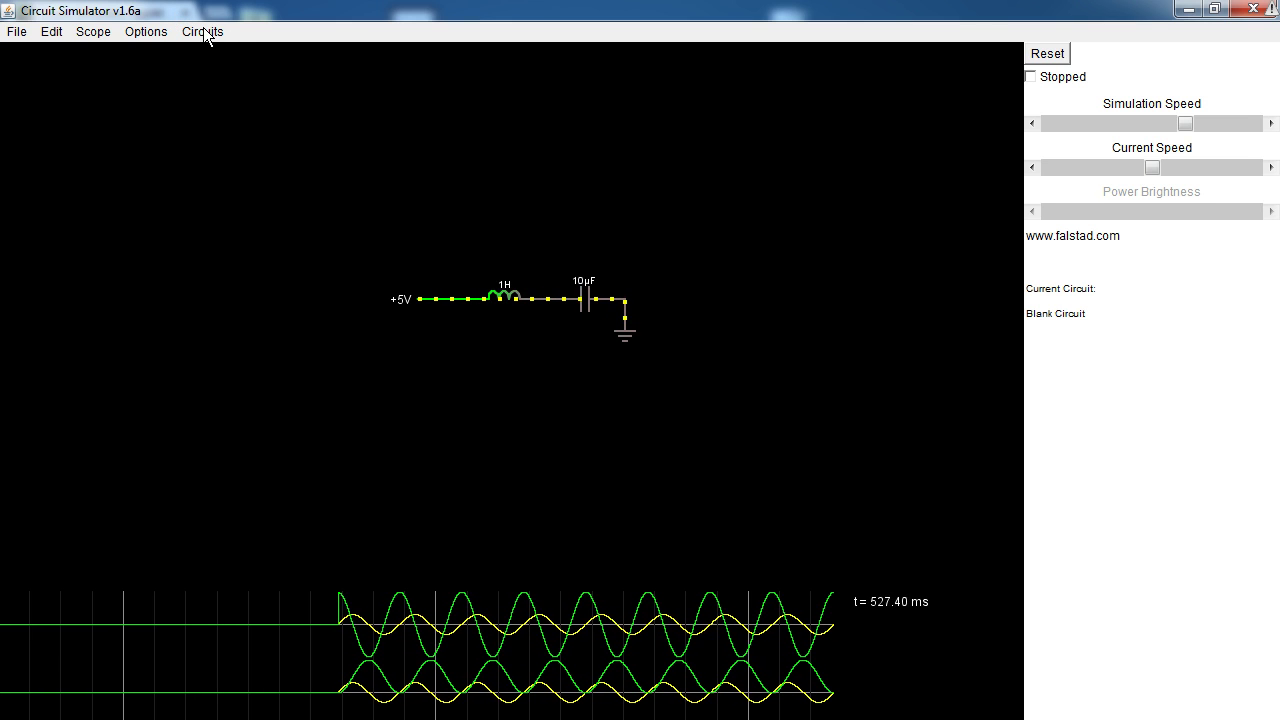
Insert a switch between the +5V source and the 1 H inductor
drag(449, 298, 389, 300)
right_click(402, 365)
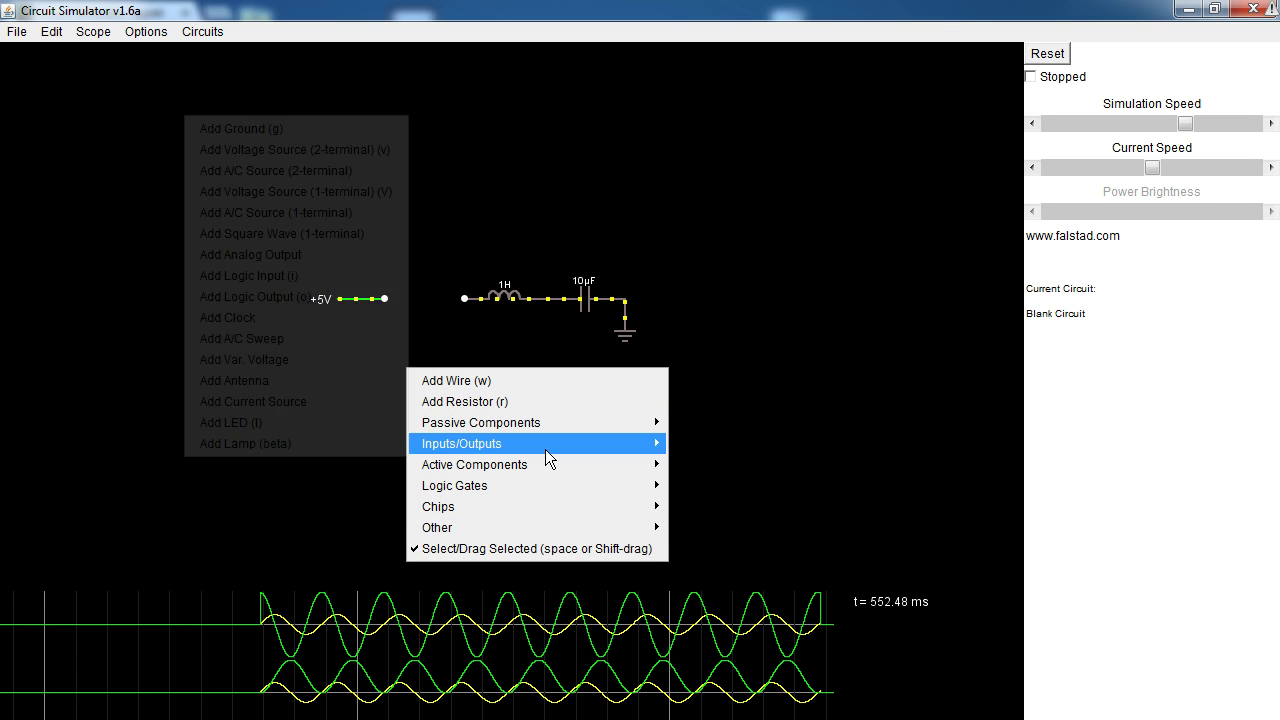
mouse_move(541, 418)
click(300, 462)
drag(391, 298, 464, 298)
Toggle the switch open and closed several times, then delete it
click(420, 306)
click(420, 306)
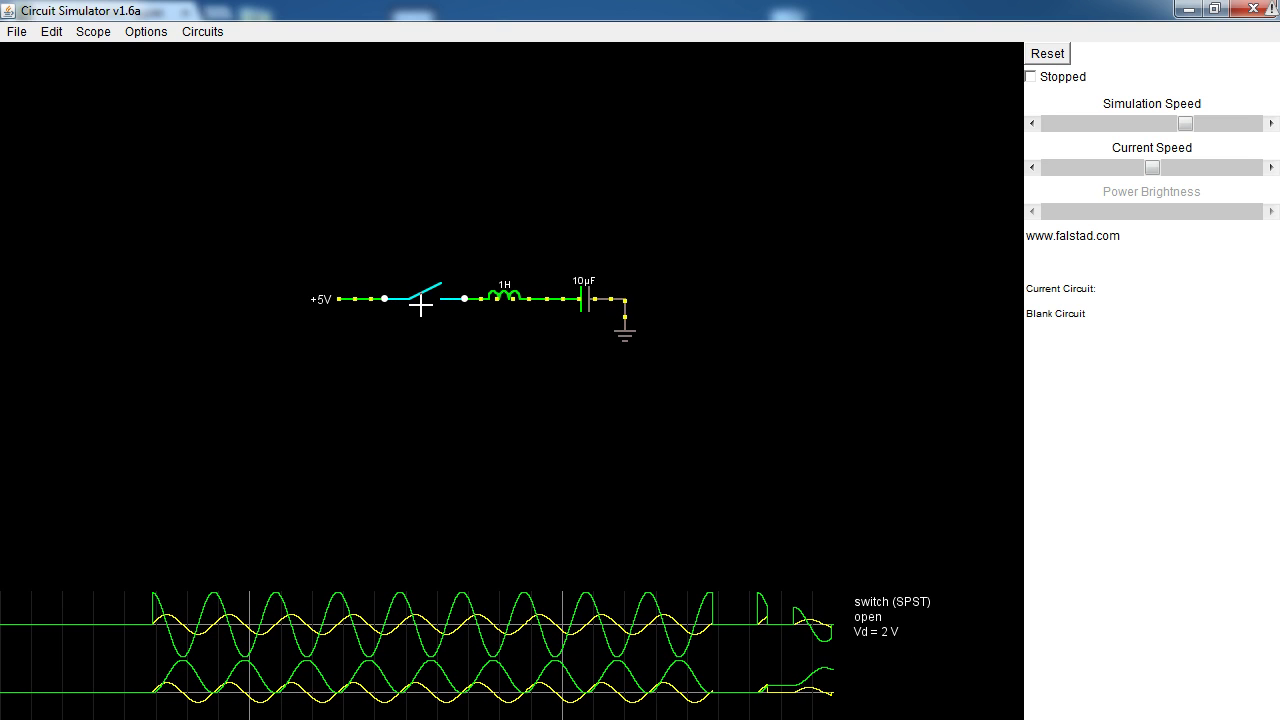
click(420, 306)
click(420, 306)
click(420, 306)
right_click(420, 306)
click(485, 392)
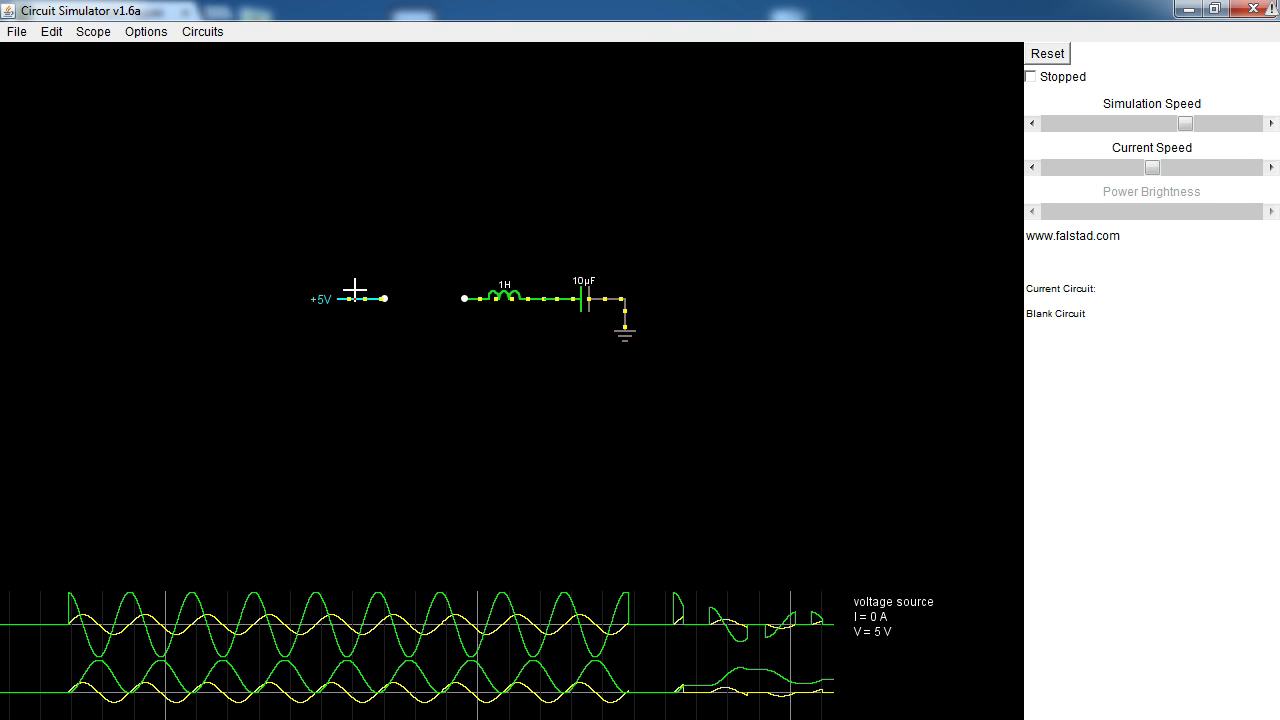
Reconnect the +5V source directly to the inductor and reset the simulation
drag(356, 296, 436, 298)
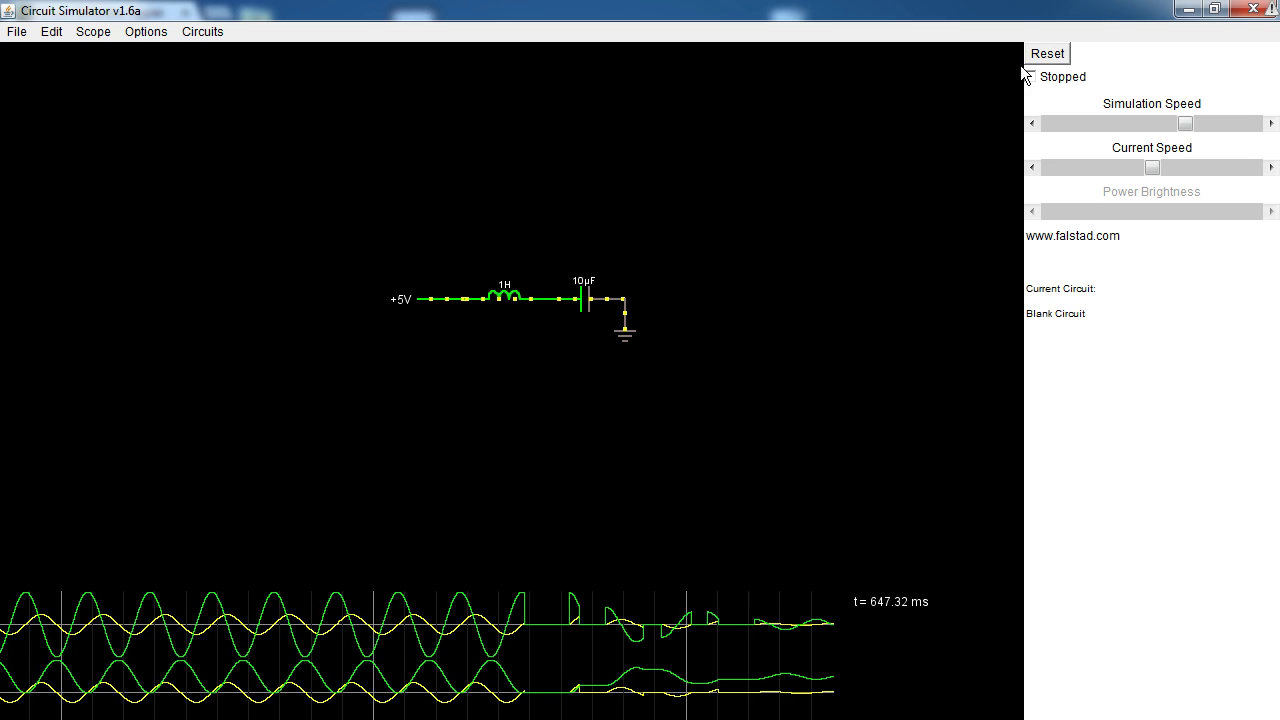
click(1052, 62)
click(202, 31)
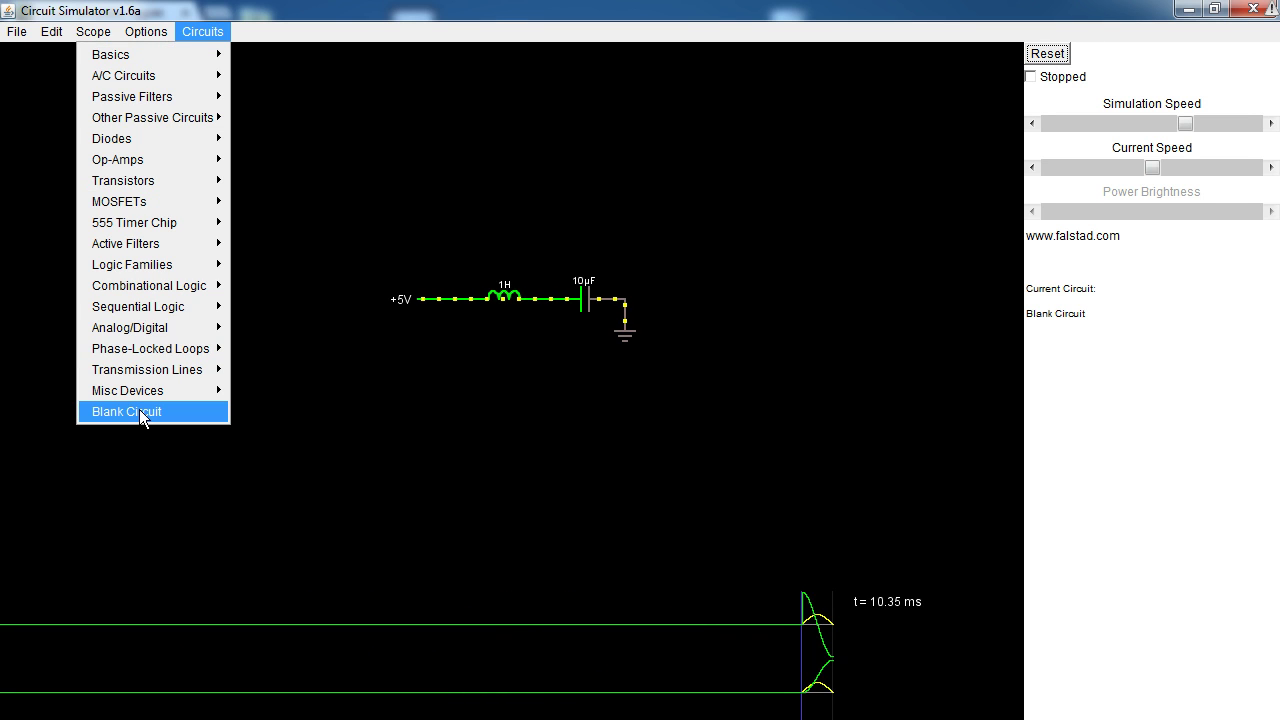
Start a blank circuit and place a 40 Hz two-terminal A/C source near the top-left
click(139, 409)
right_click(390, 204)
mouse_move(442, 253)
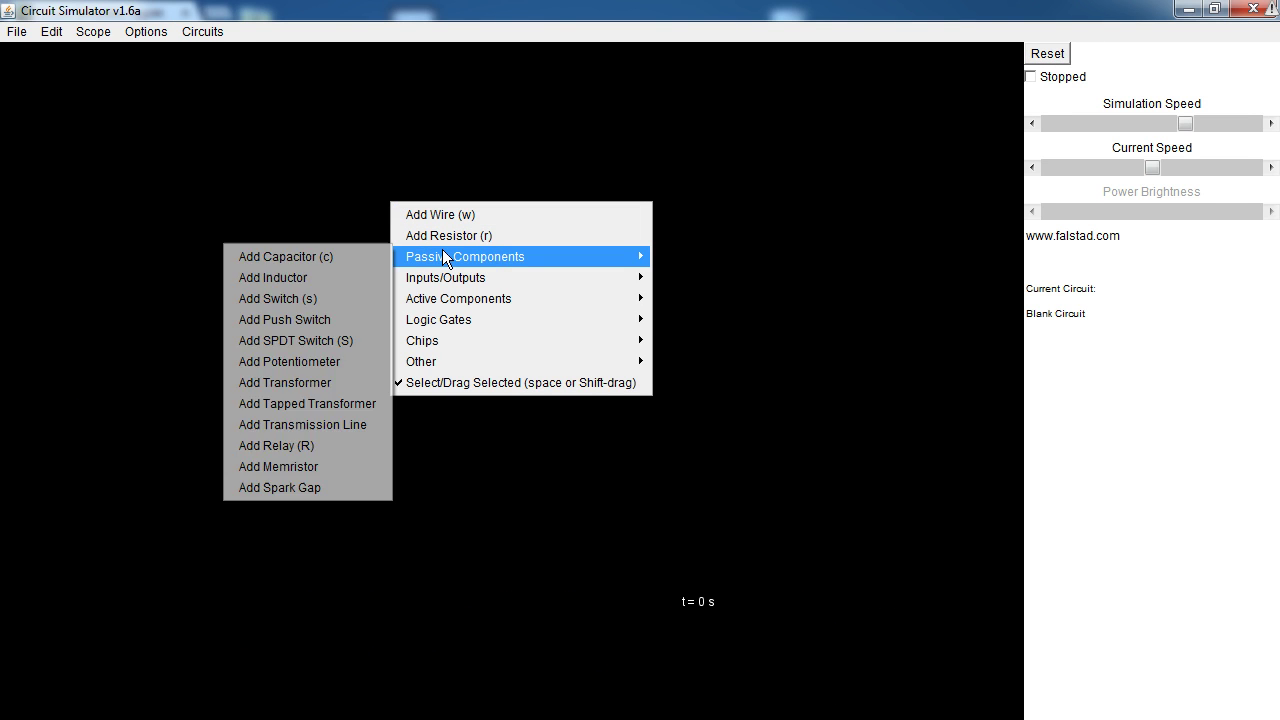
mouse_move(436, 287)
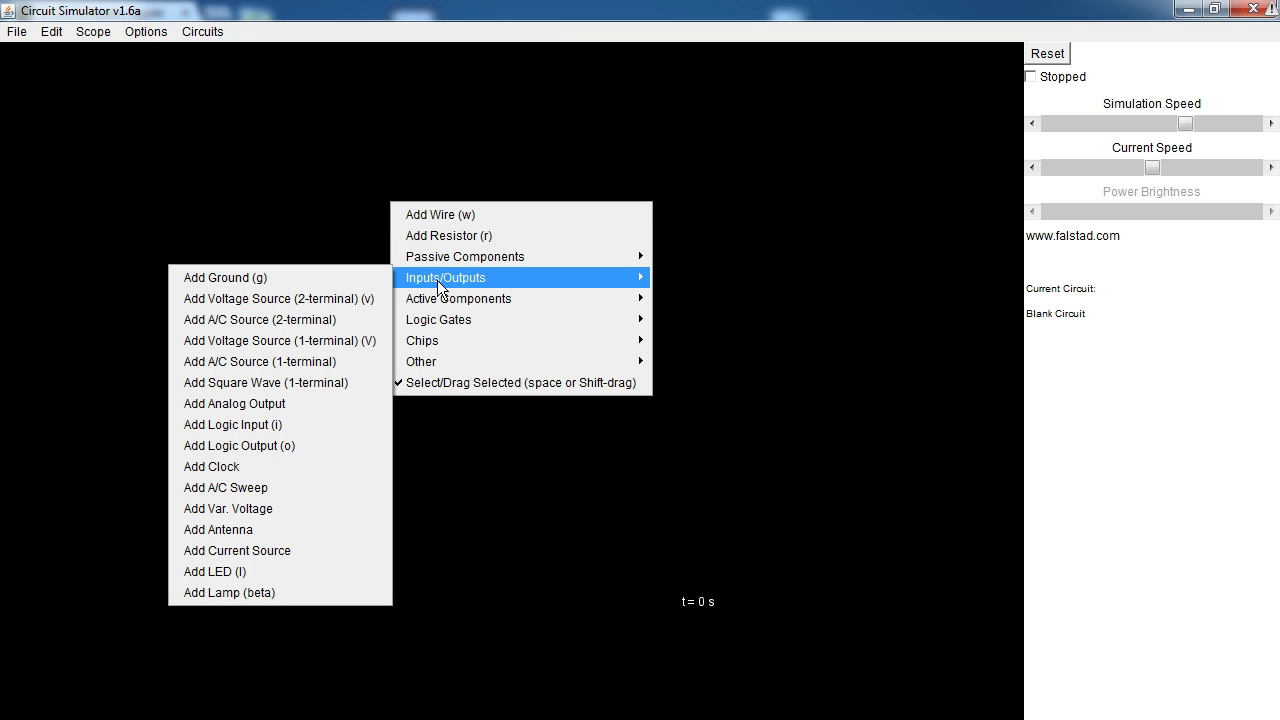
click(289, 320)
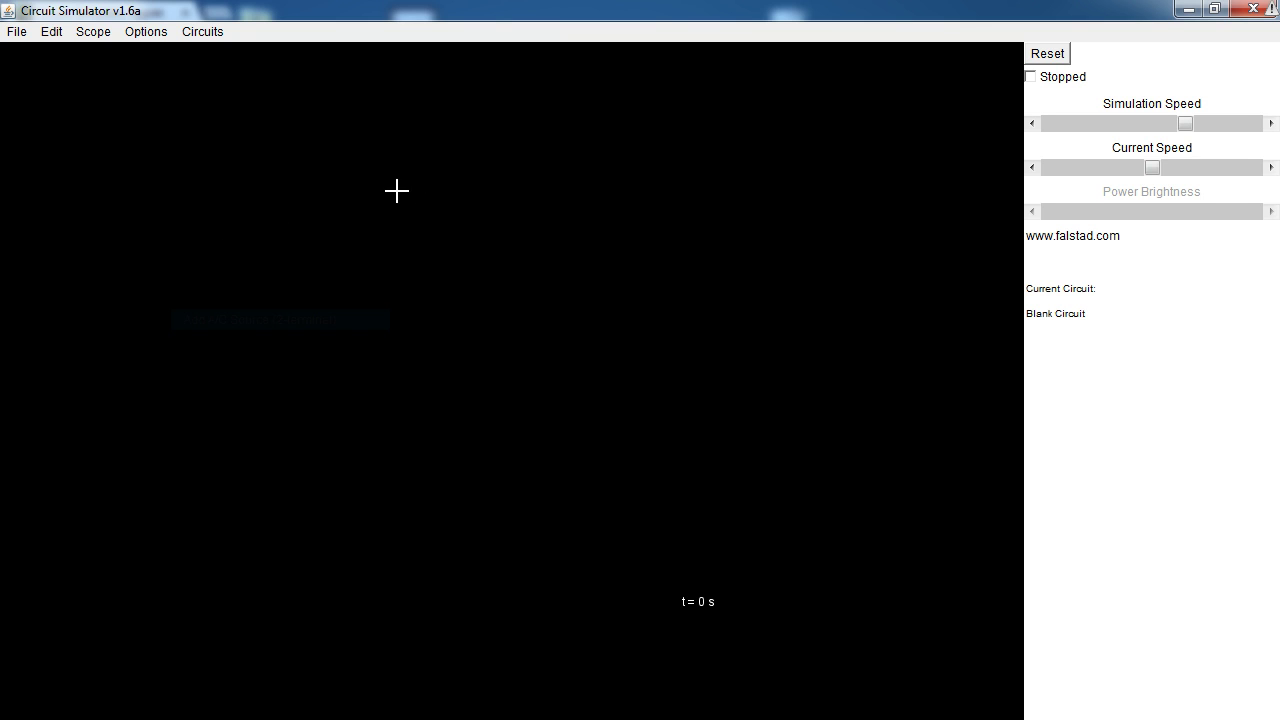
drag(378, 189, 288, 189)
Place a 40 Hz one-terminal A/C source below it and shift it further down
right_click(328, 291)
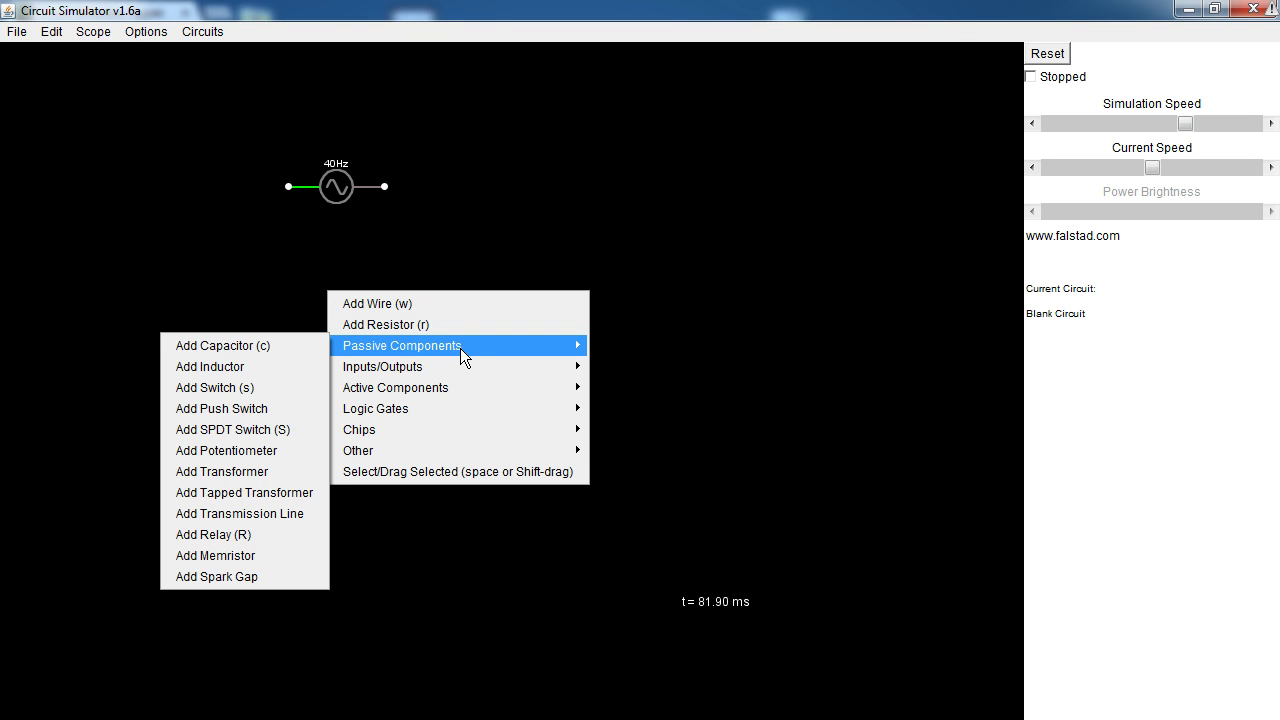
mouse_move(453, 367)
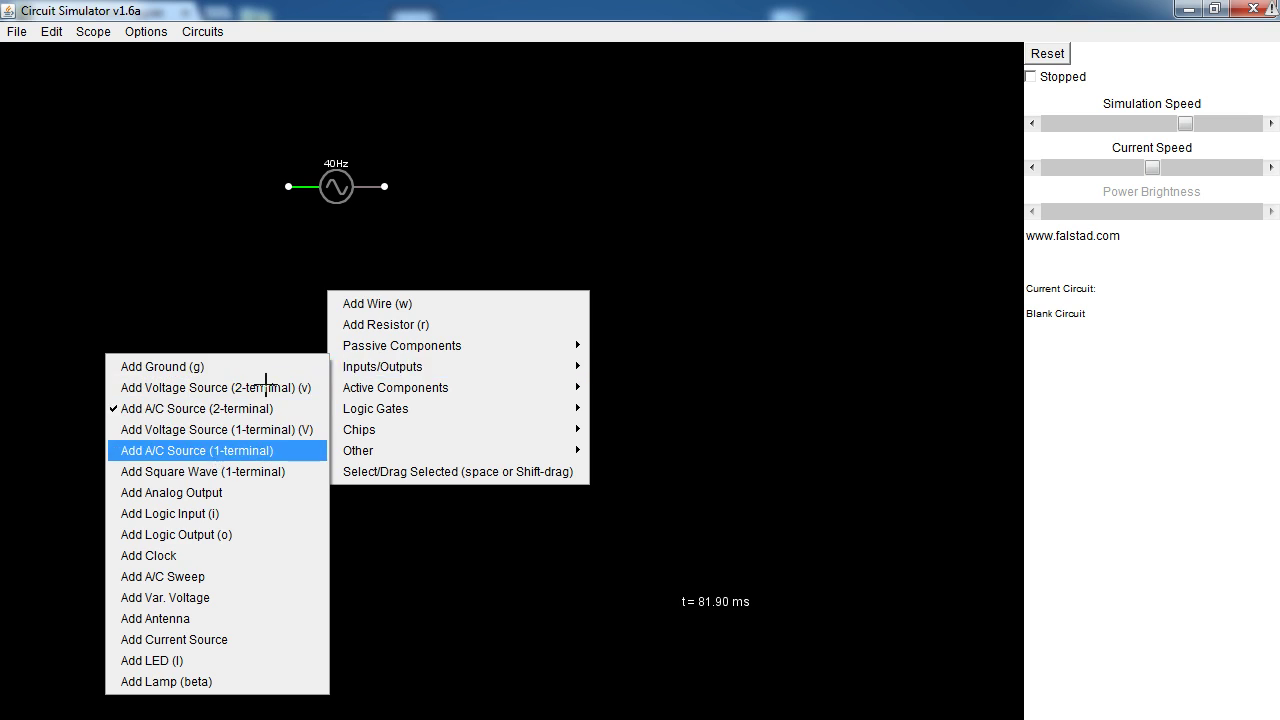
click(214, 452)
drag(373, 236, 288, 236)
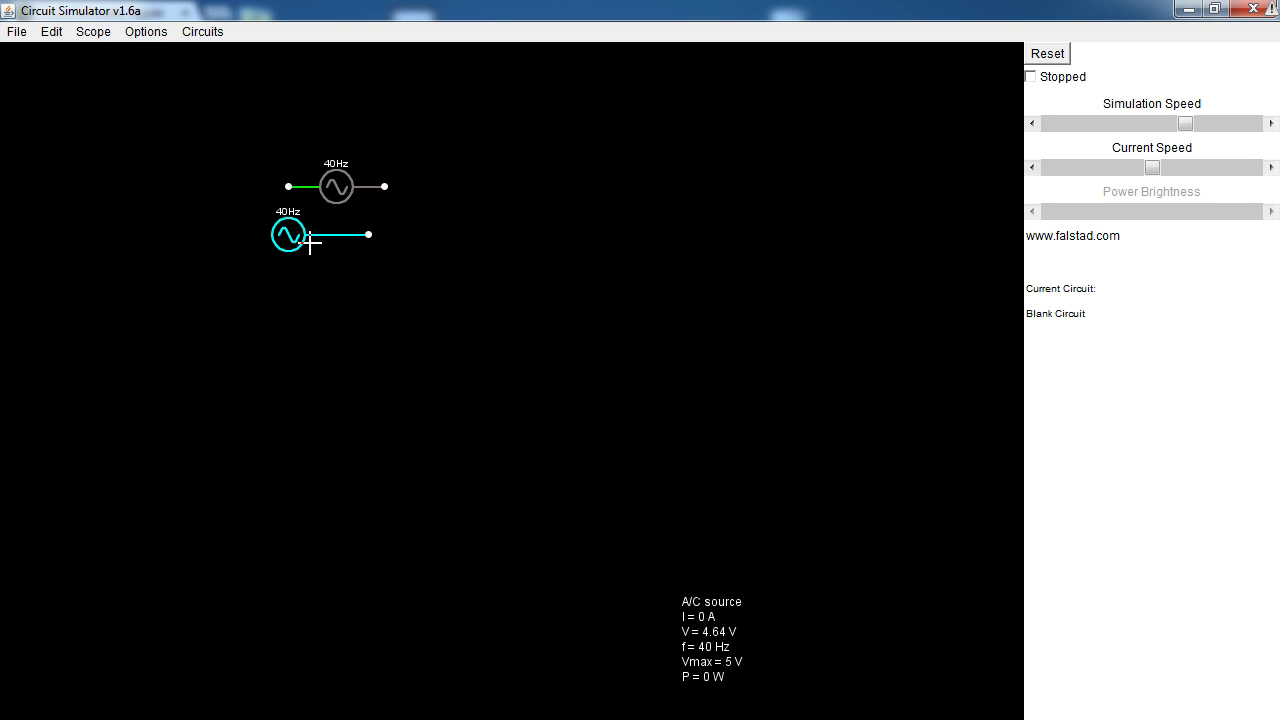
drag(283, 237, 279, 284)
Change the lower source's waveform to Square Wave in its settings
right_click(278, 284)
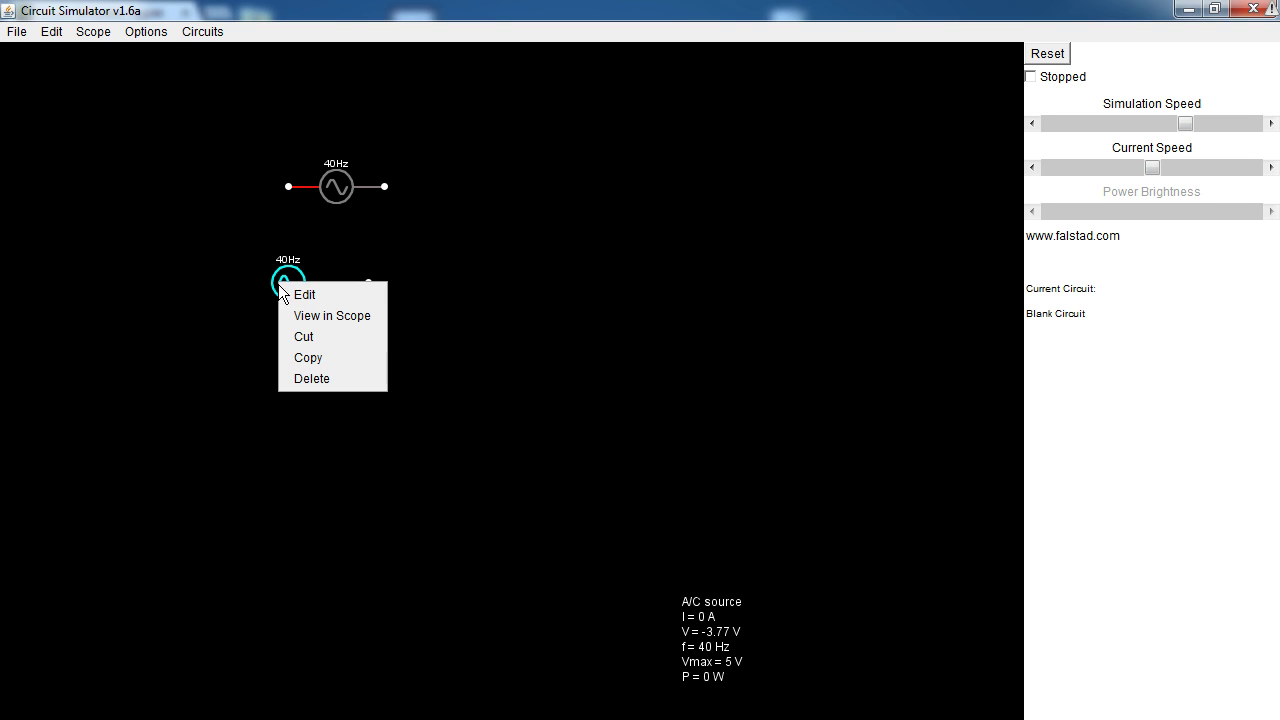
click(304, 294)
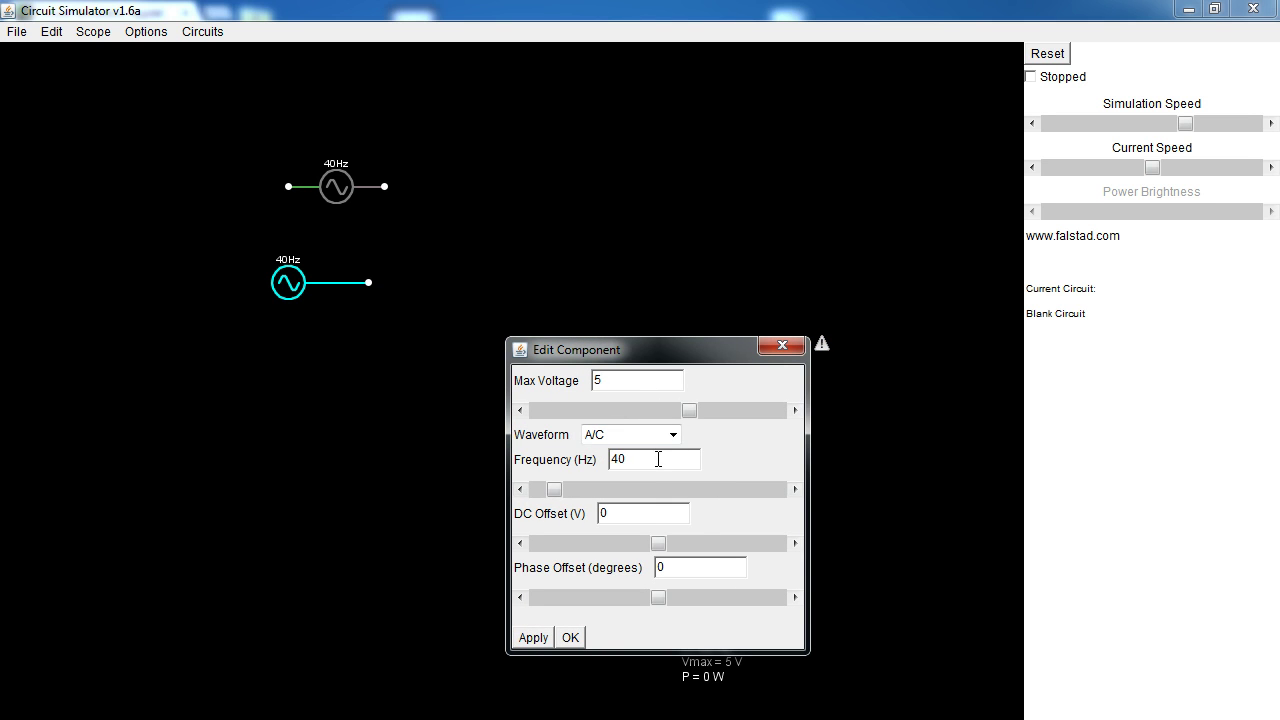
drag(659, 461, 531, 458)
drag(640, 515, 507, 530)
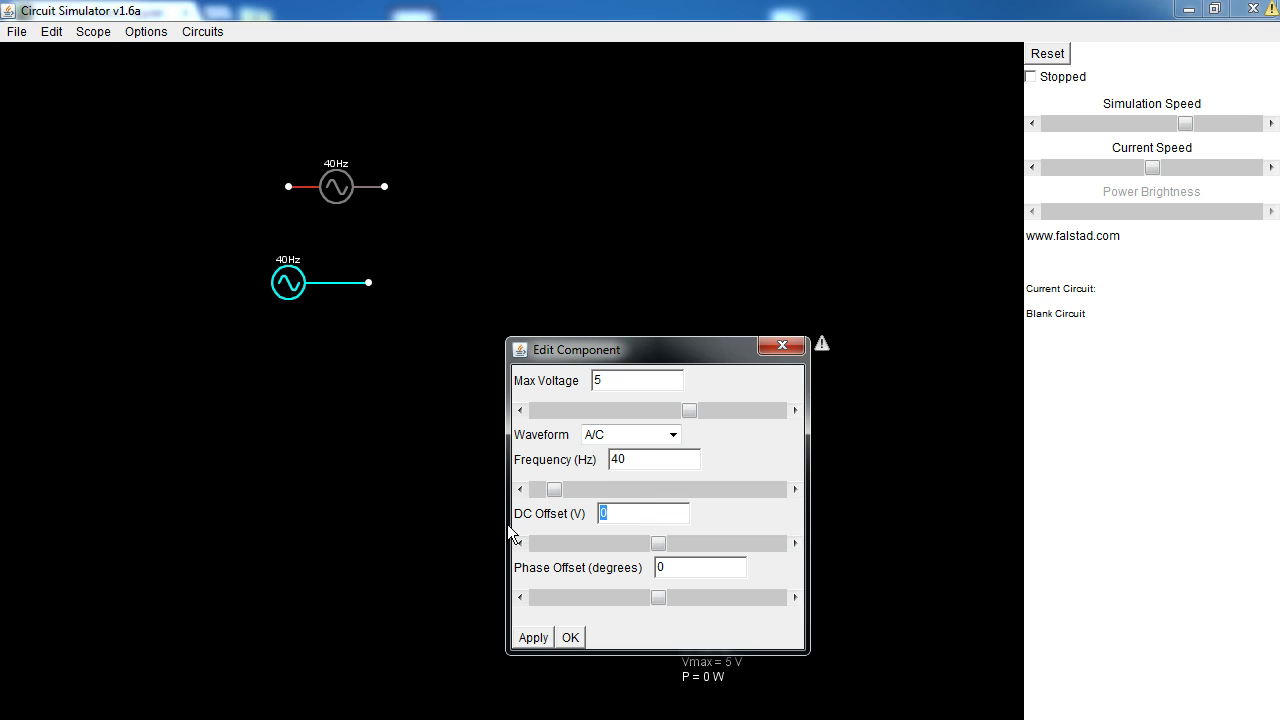
click(633, 432)
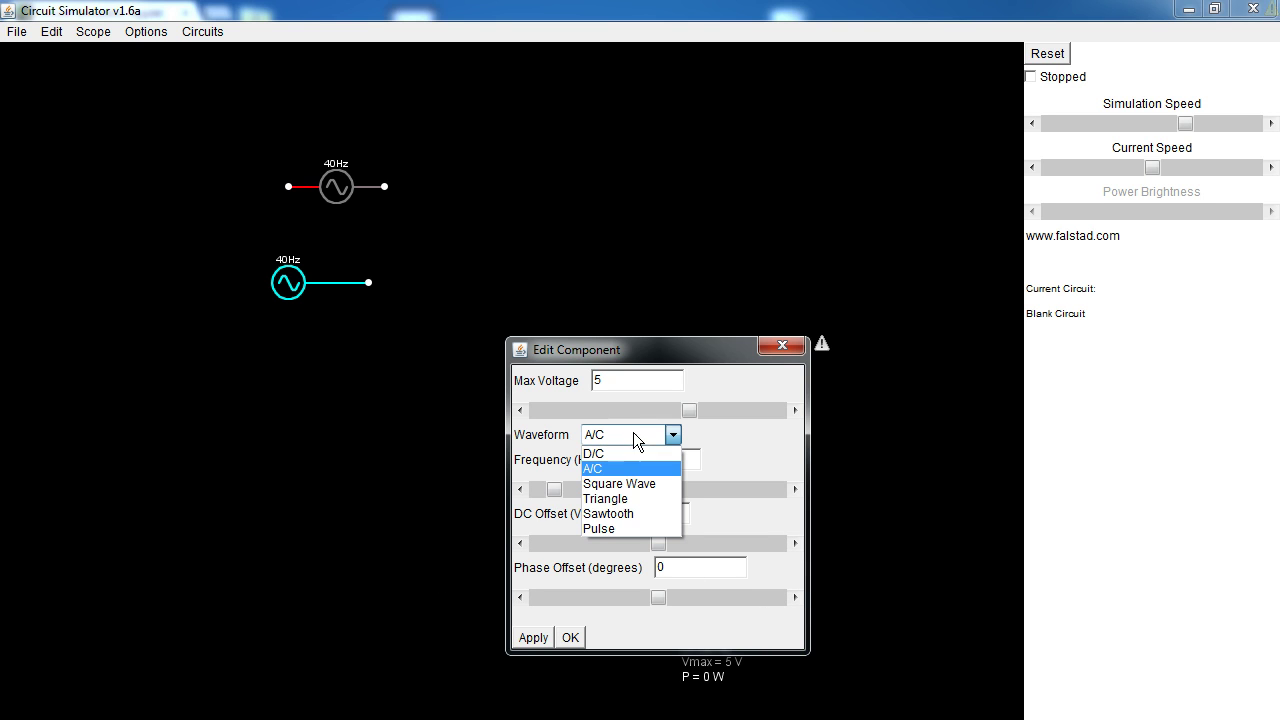
click(661, 488)
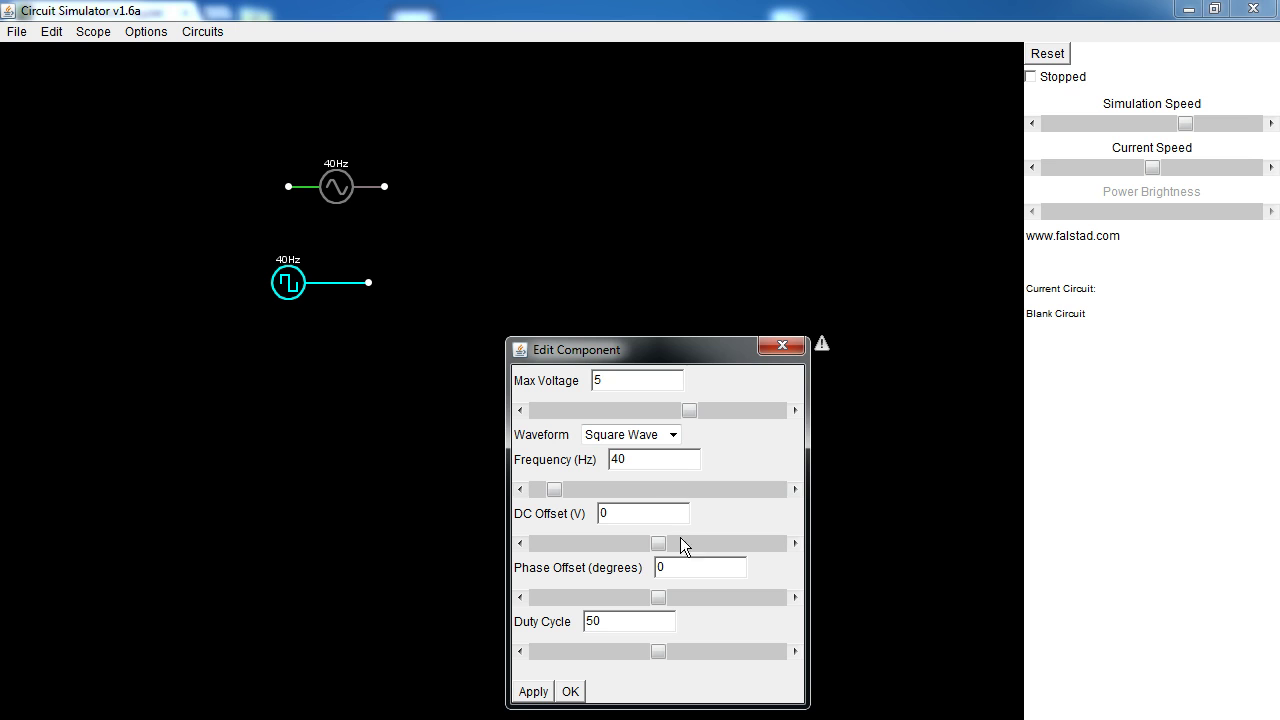
Try Triangle and Sawtooth waveforms, then settle on Pulse and confirm
click(632, 442)
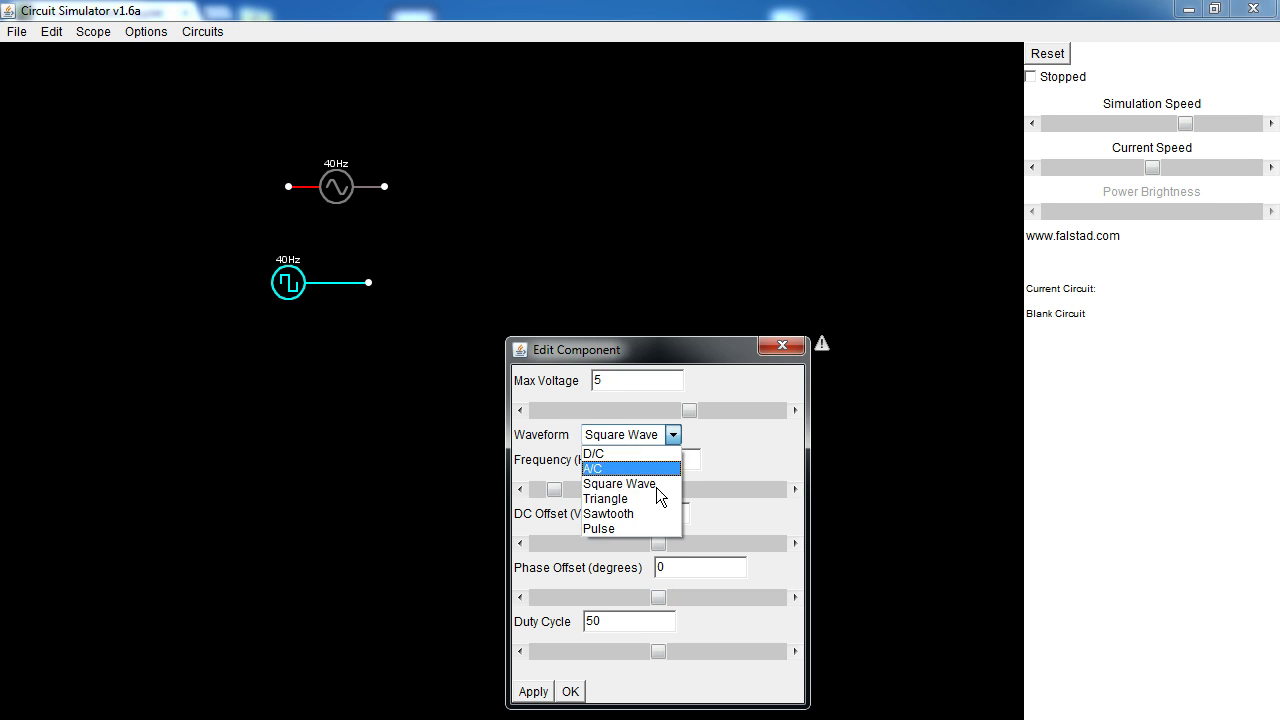
click(660, 498)
click(646, 433)
click(647, 509)
click(637, 433)
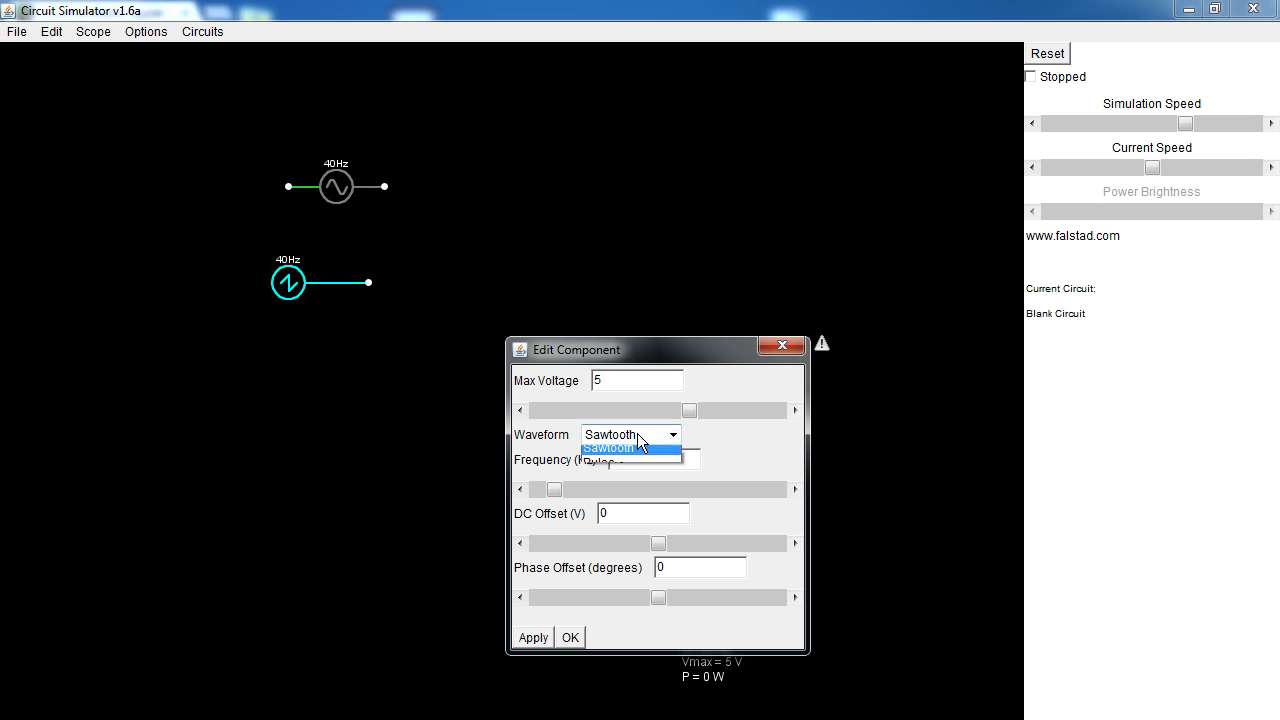
click(639, 524)
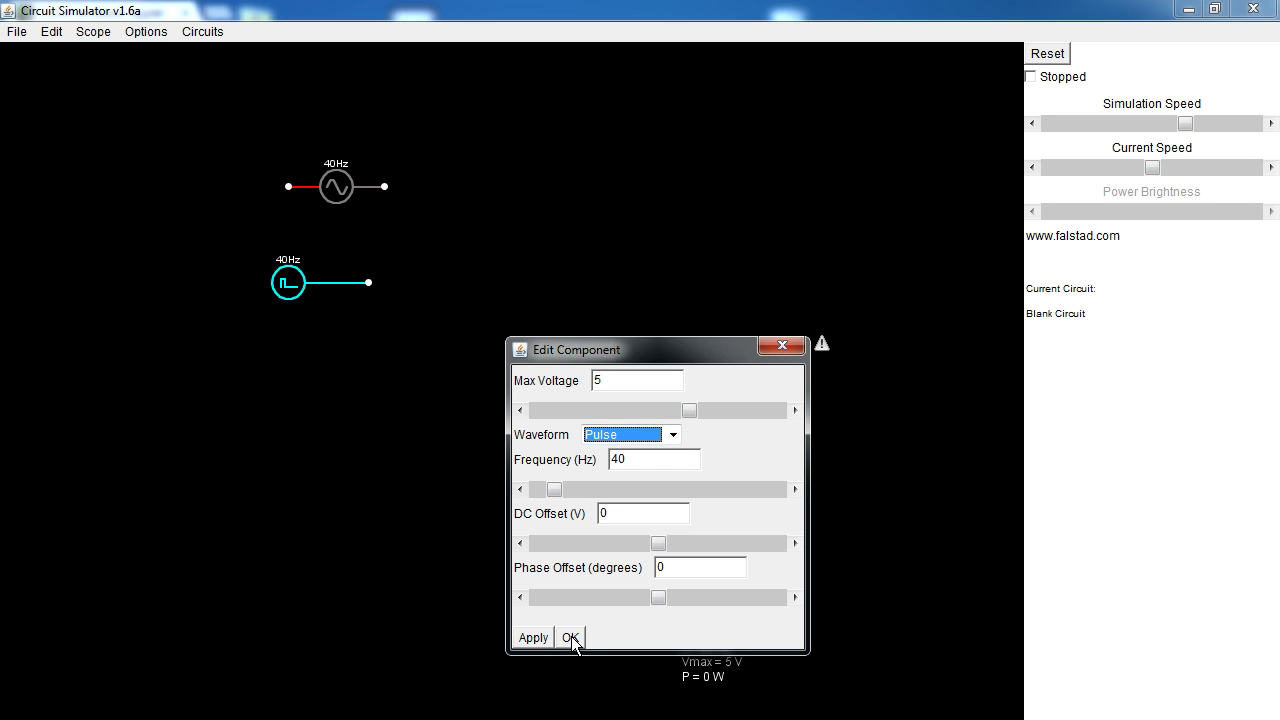
click(570, 637)
Delete the pulse source, leaving the two-terminal 40 Hz source
right_click(300, 283)
click(350, 372)
right_click(341, 182)
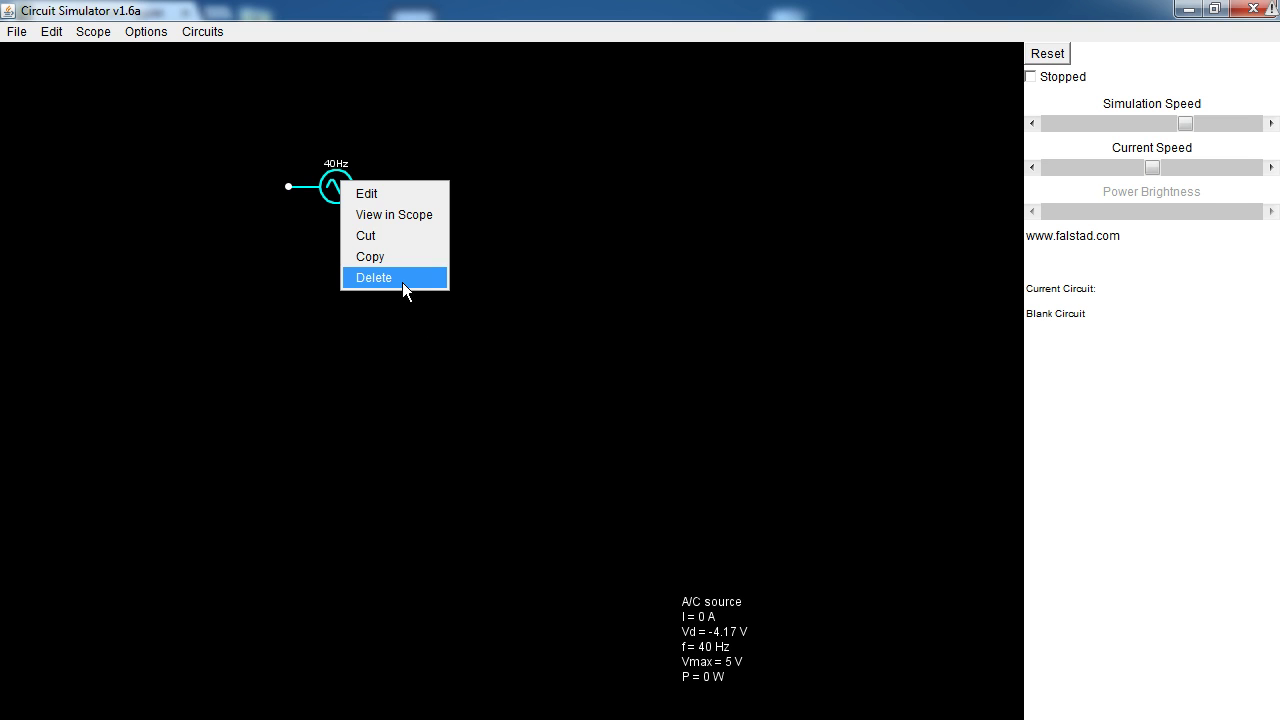
Delete the remaining A/C source, leaving an empty canvas
click(402, 282)
right_click(338, 224)
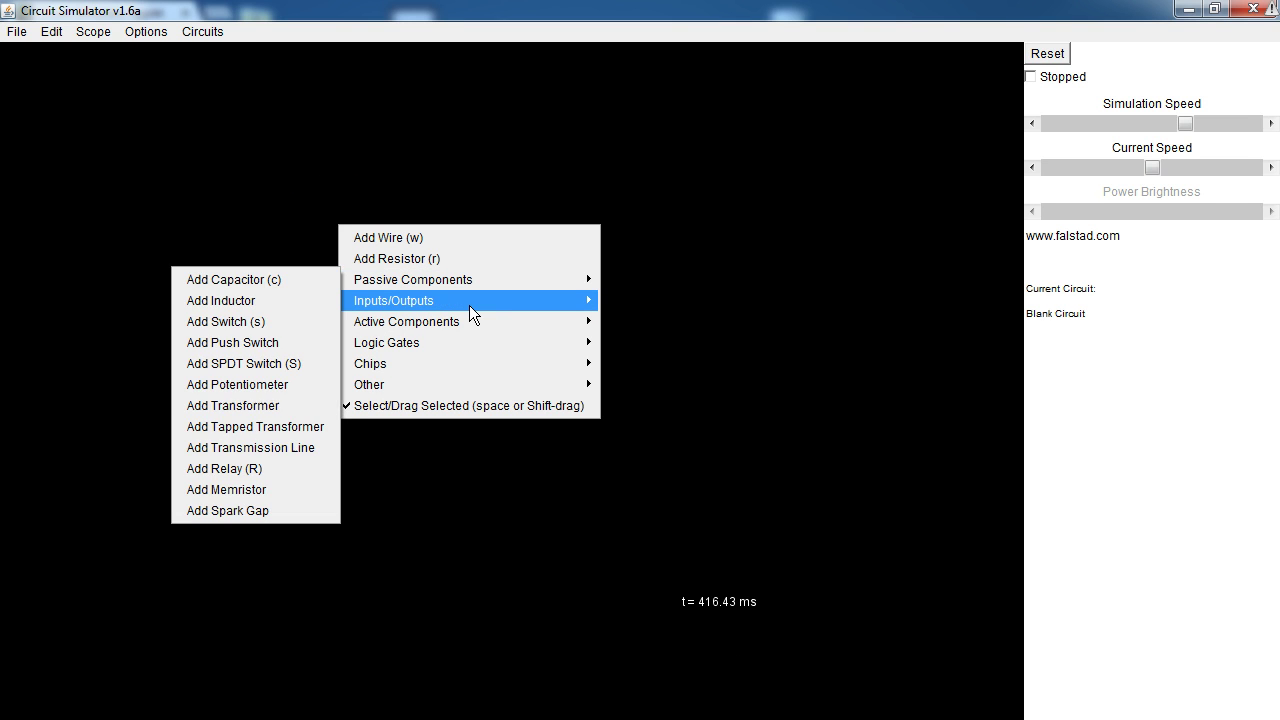
mouse_move(469, 305)
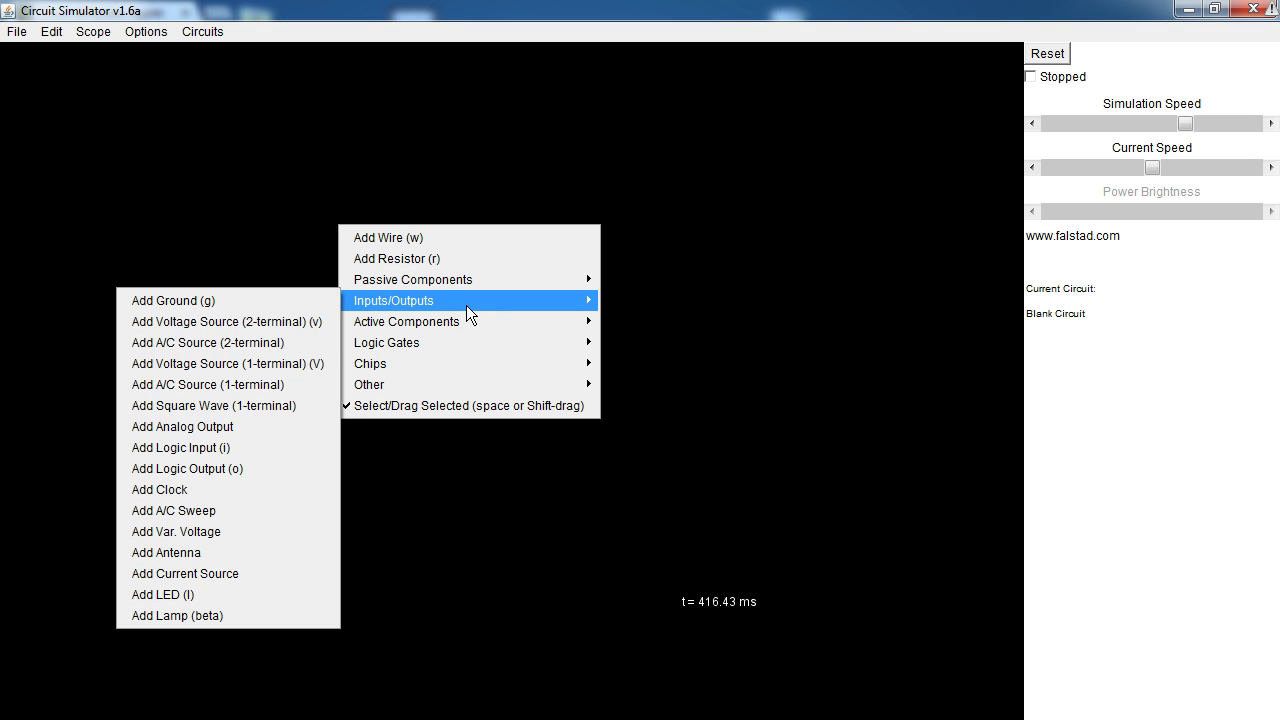
click(268, 366)
mouse_move(349, 220)
mouse_down()
mouse_move(283, 220)
mouse_move(349, 221)
mouse_up()
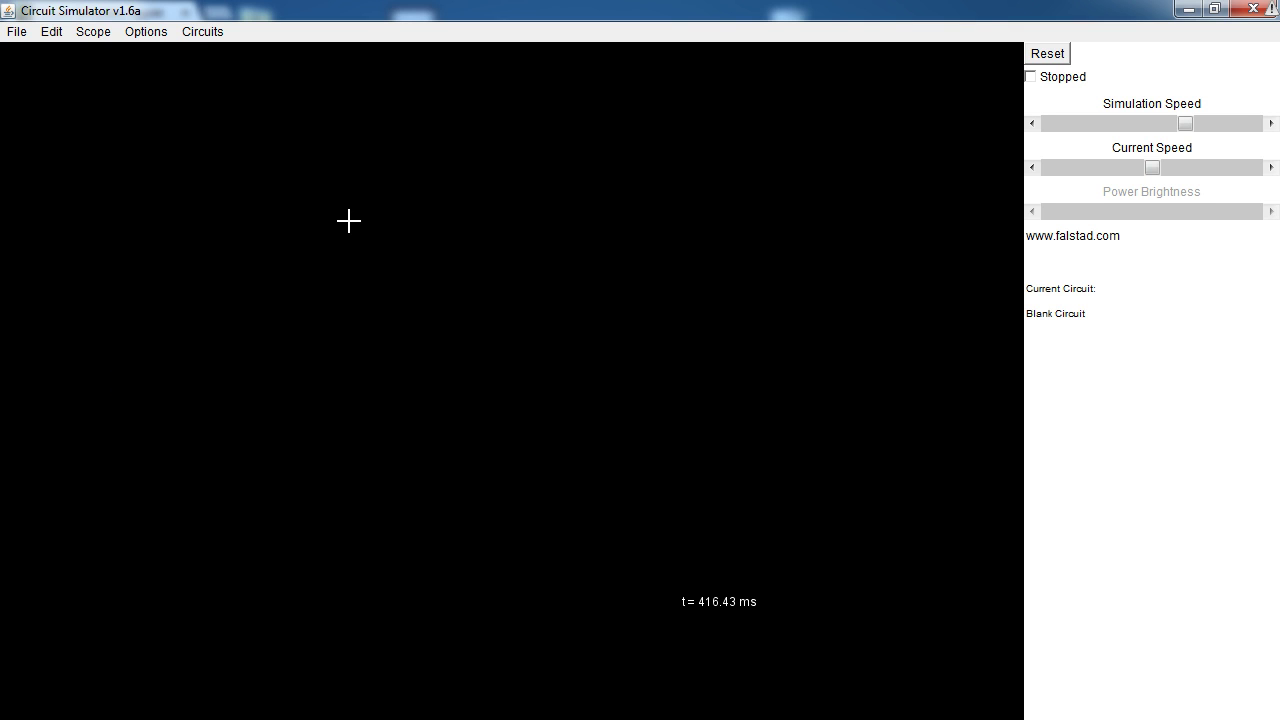
Place a 40 Hz one-terminal A/C source and sketch a resistor, capacitor and ground after it
right_click(349, 220)
mouse_move(464, 294)
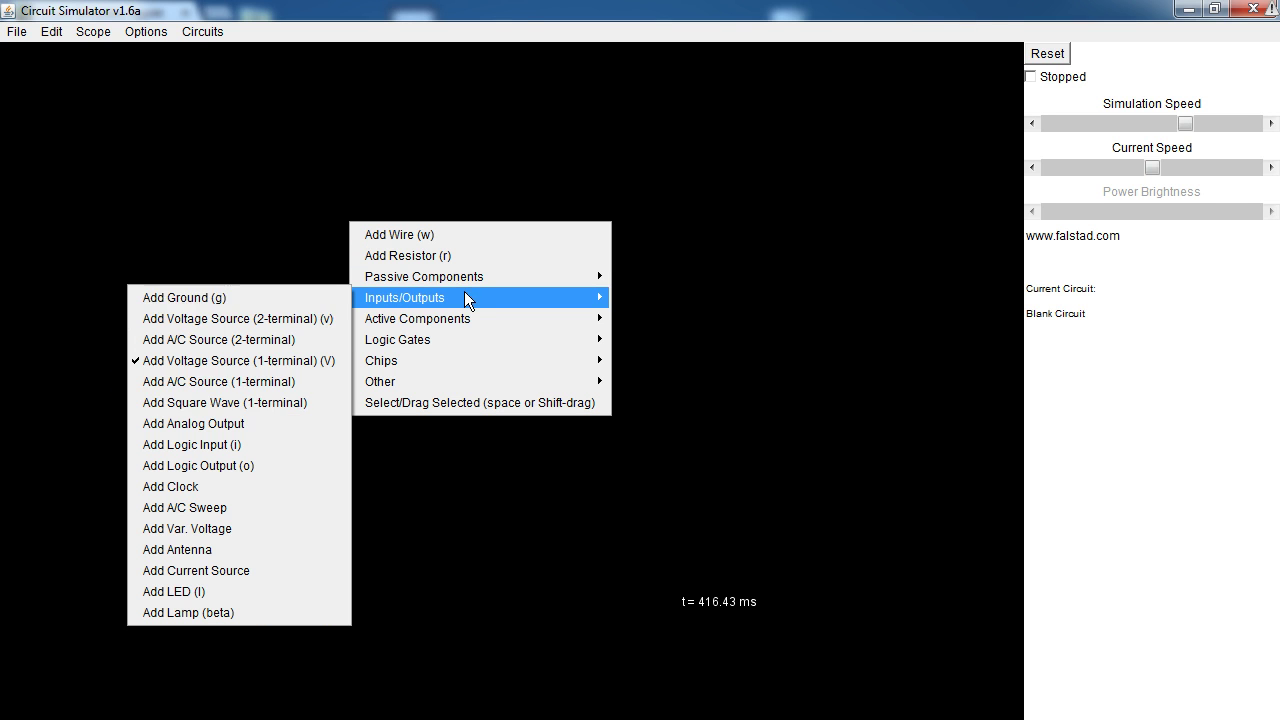
click(200, 381)
drag(316, 218, 240, 218)
key(r)
mouse_move(334, 216)
mouse_down()
mouse_move(400, 218)
mouse_move(397, 309)
mouse_up()
key(c)
key(g)
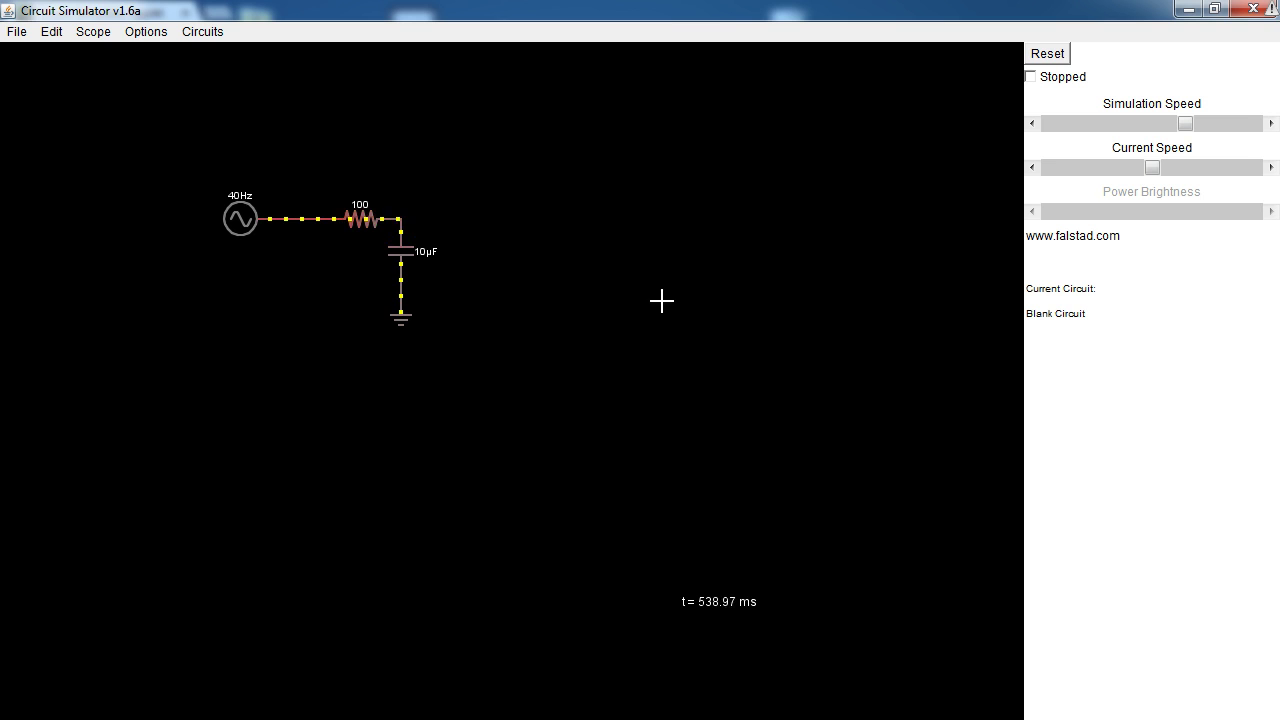
Delete the misplaced resistor branch
right_click(365, 216)
click(301, 309)
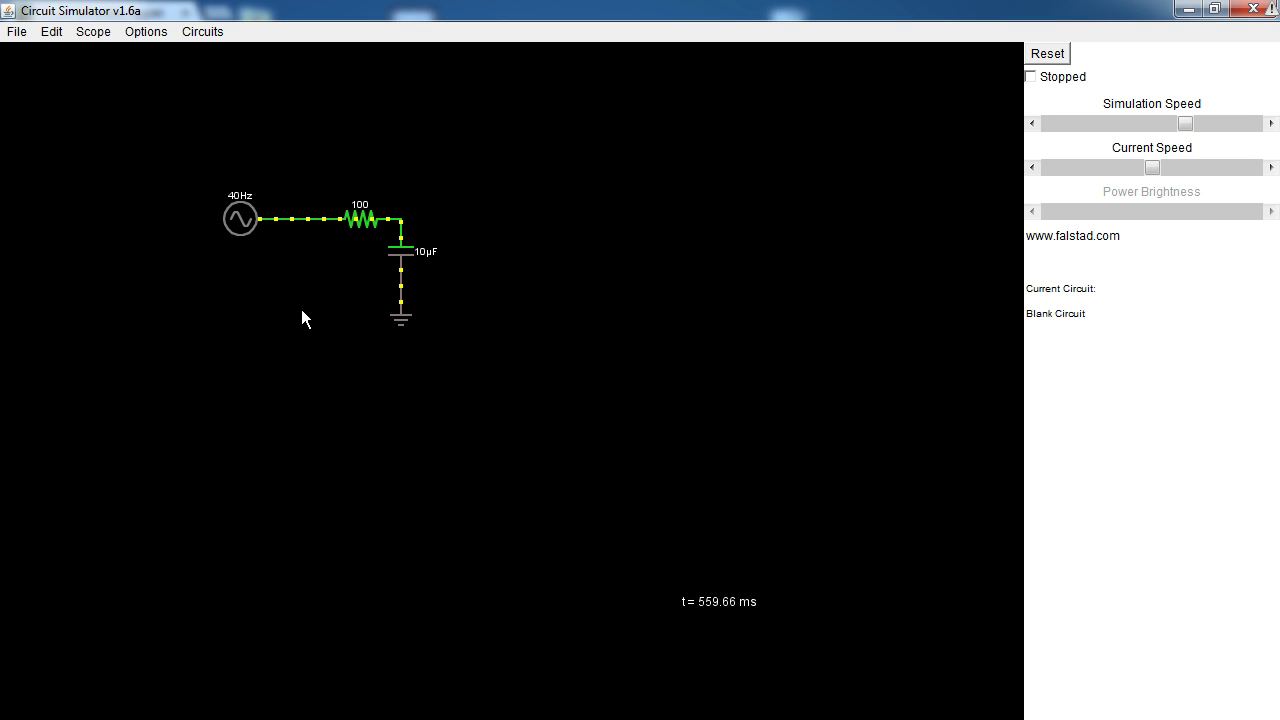
right_click(365, 228)
click(415, 320)
Draw a 100 Ω resistor from the source and a 10 µF capacitor down from it
right_click(352, 229)
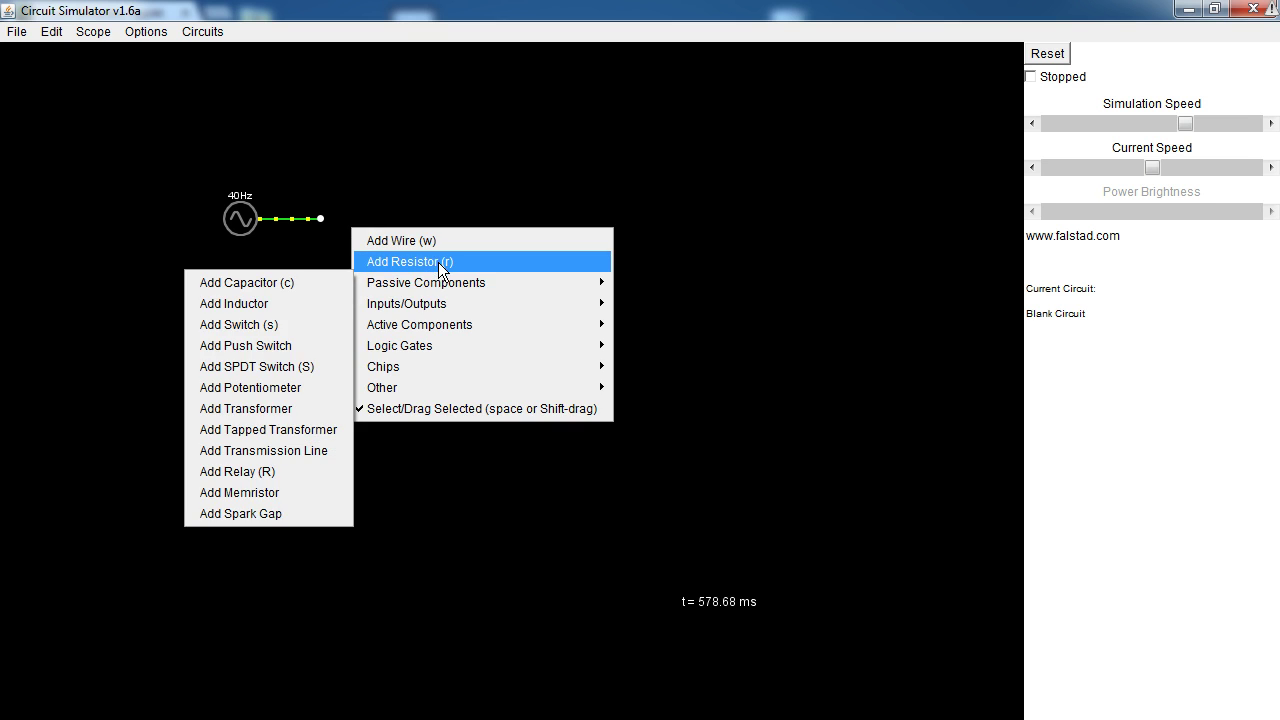
click(438, 262)
drag(322, 218, 401, 218)
right_click(521, 219)
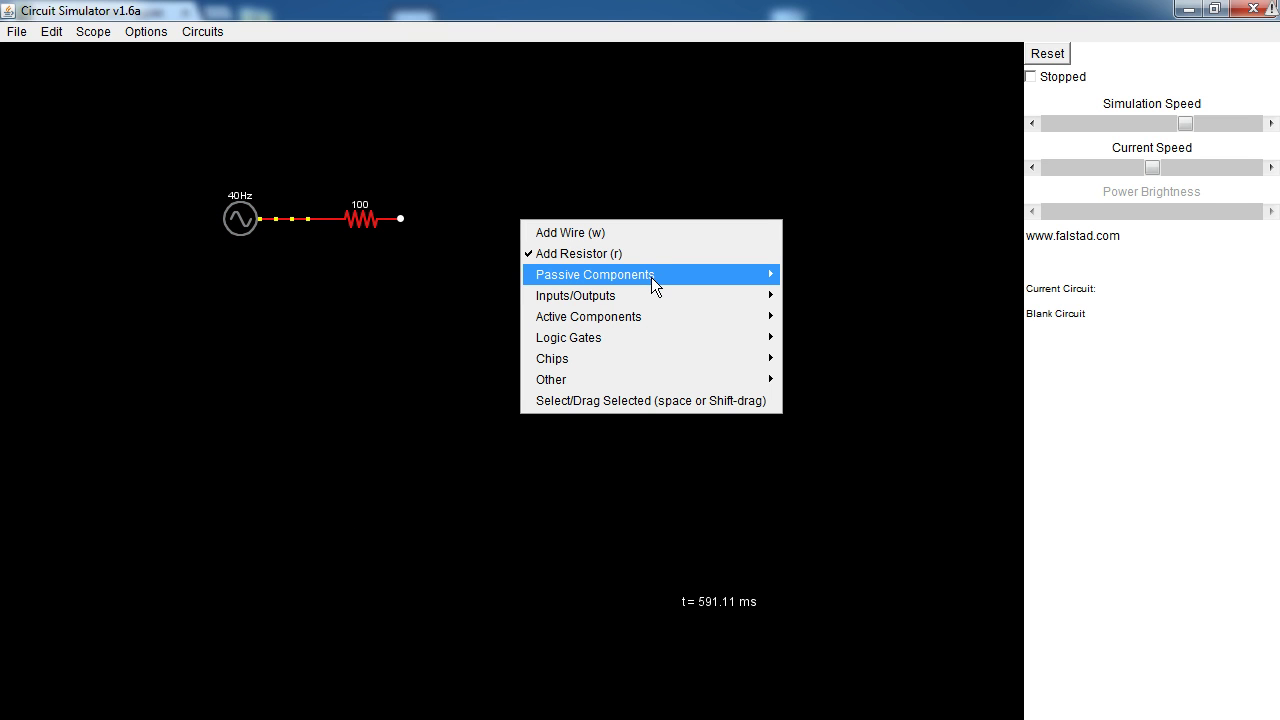
mouse_move(651, 277)
click(464, 276)
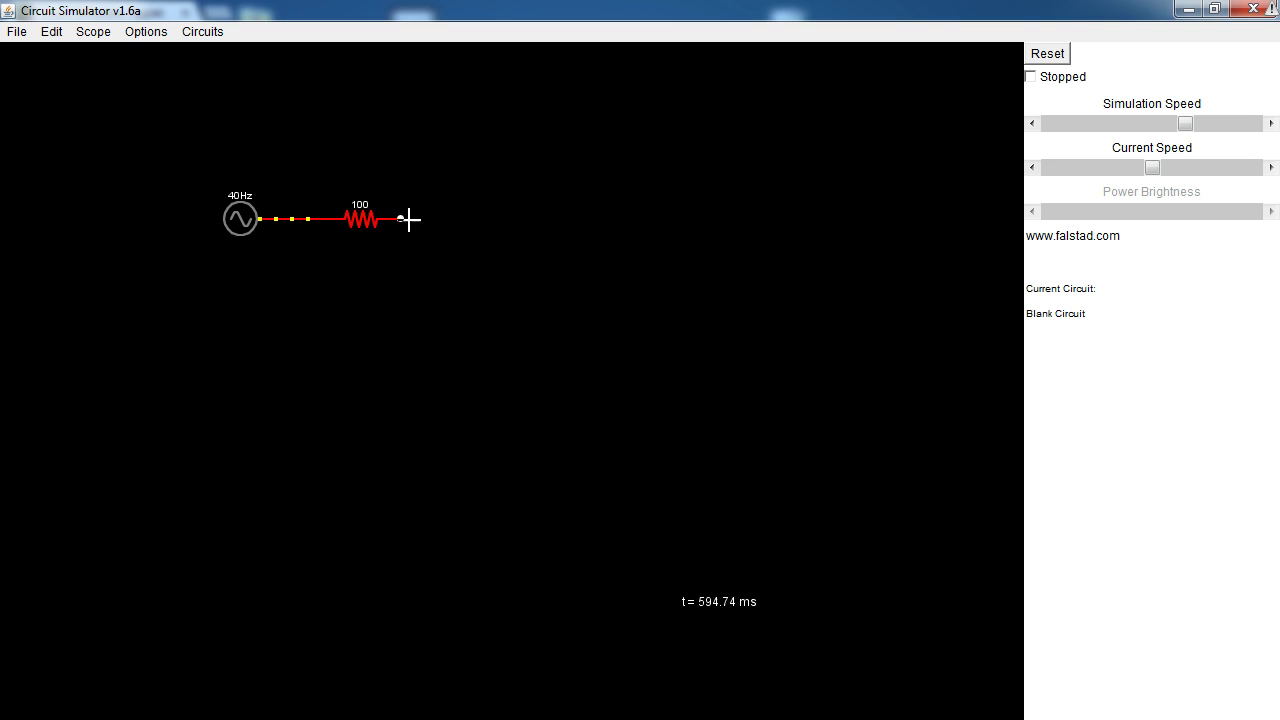
drag(401, 218, 400, 298)
Attach a ground below the 10 µF capacitor to complete the RC circuit
right_click(538, 274)
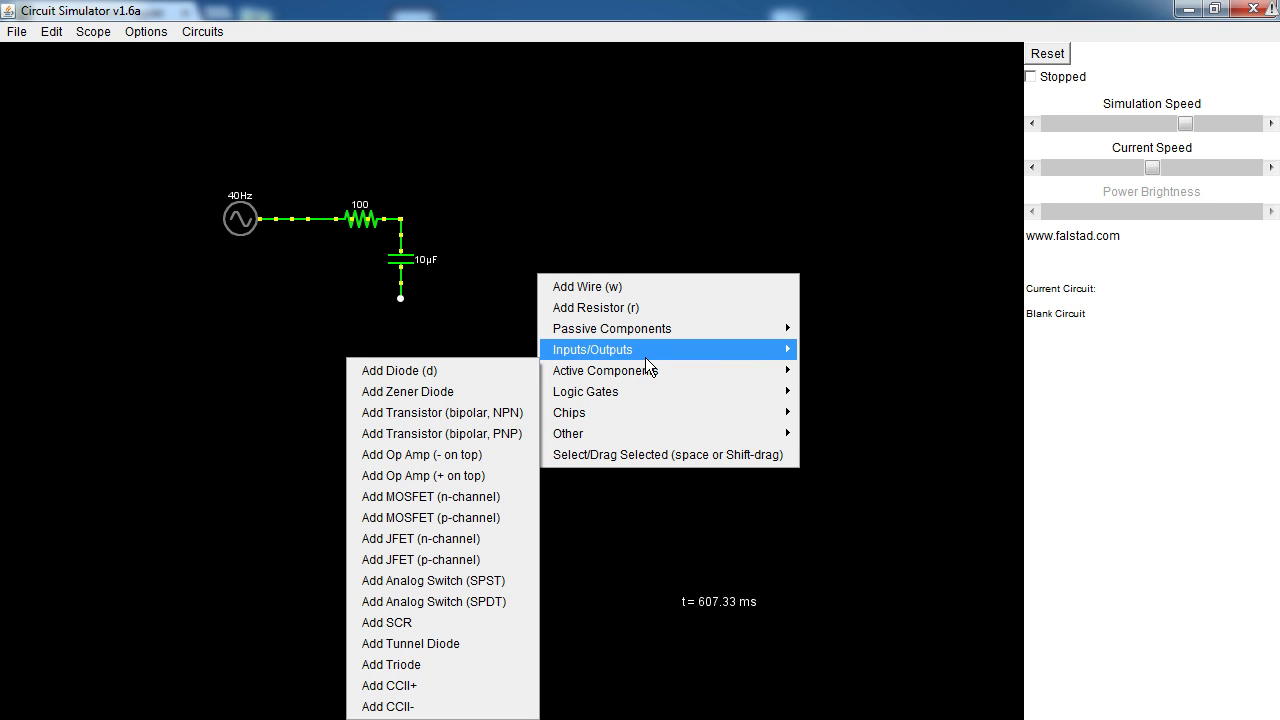
mouse_move(645, 357)
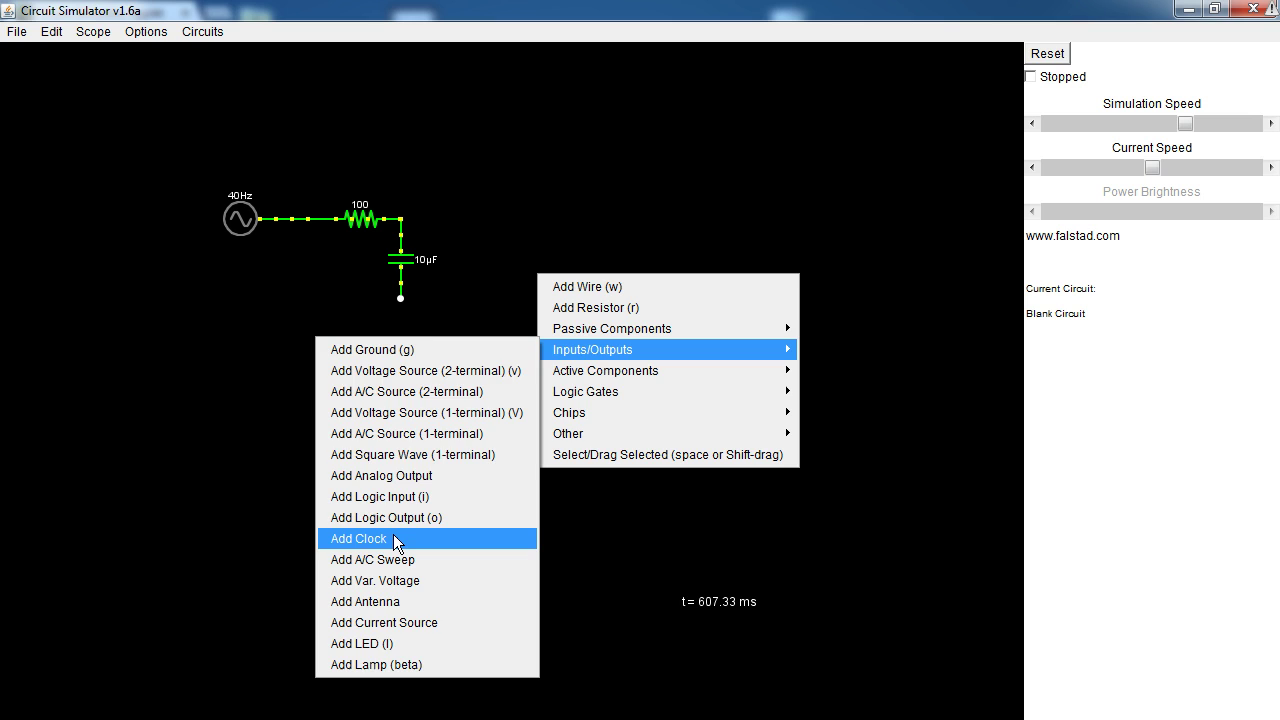
click(378, 349)
drag(400, 298, 398, 330)
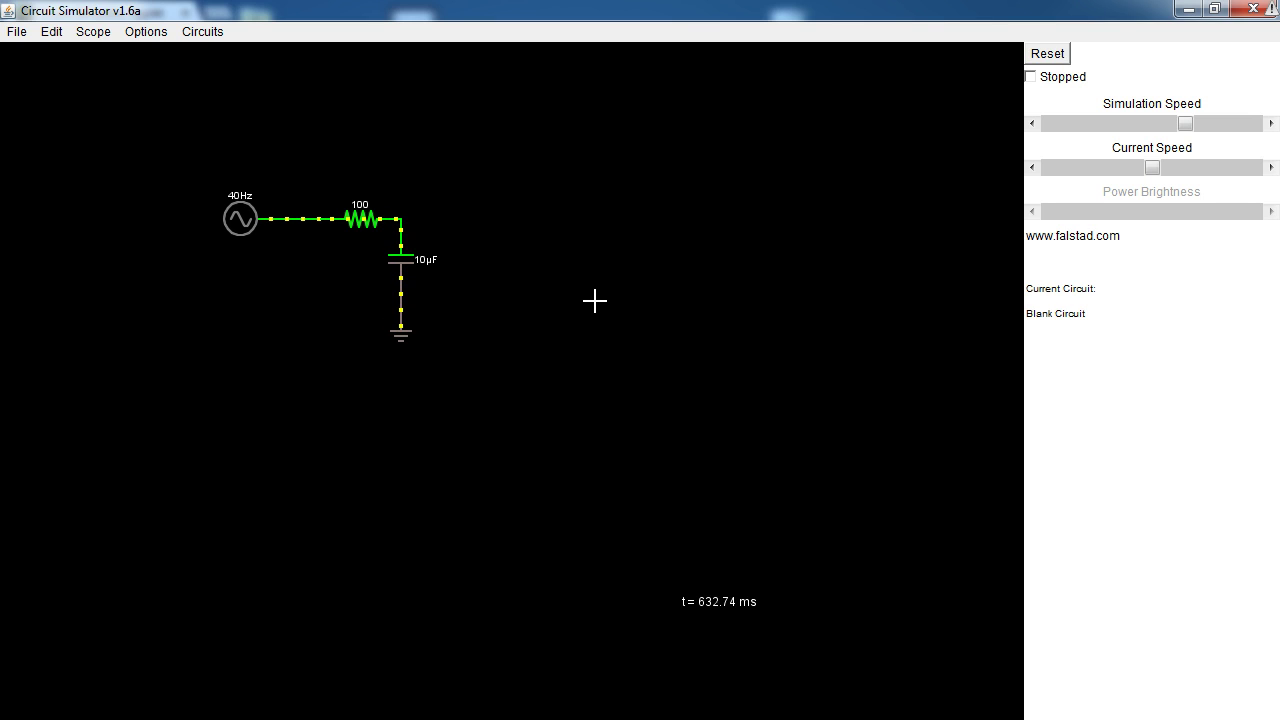
Show the AC source's trace in a scope
right_click(256, 216)
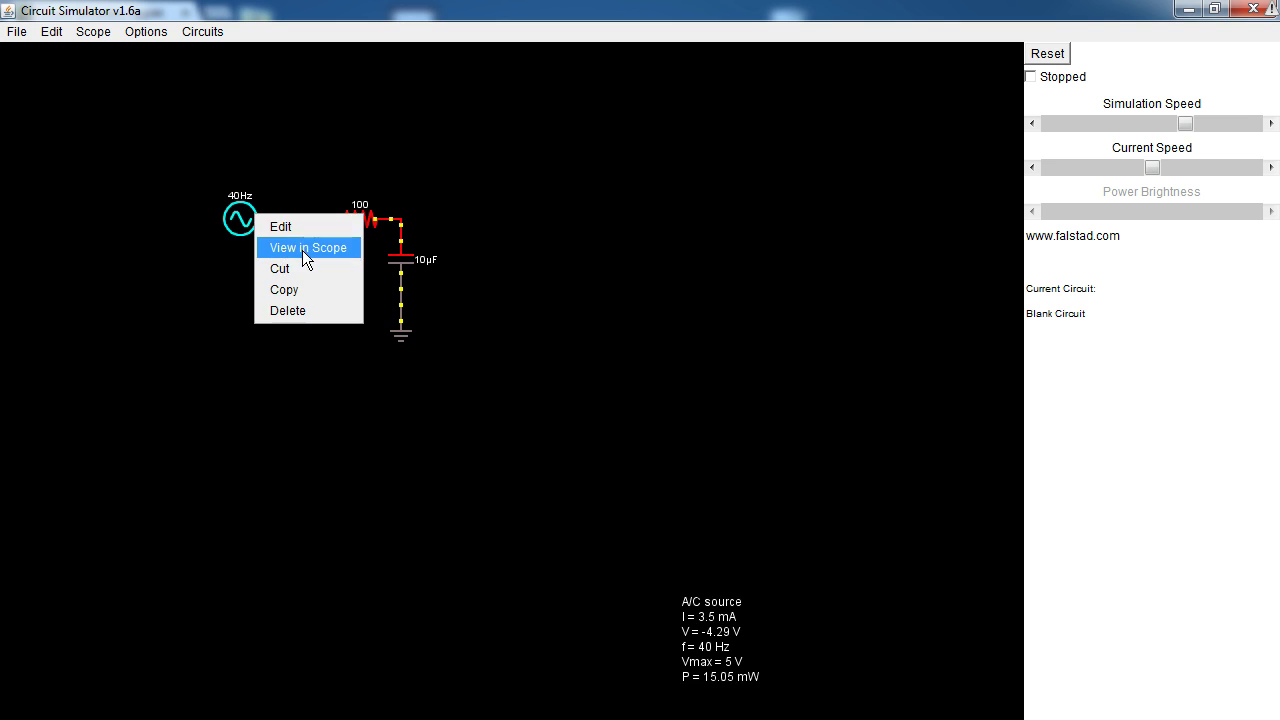
click(305, 248)
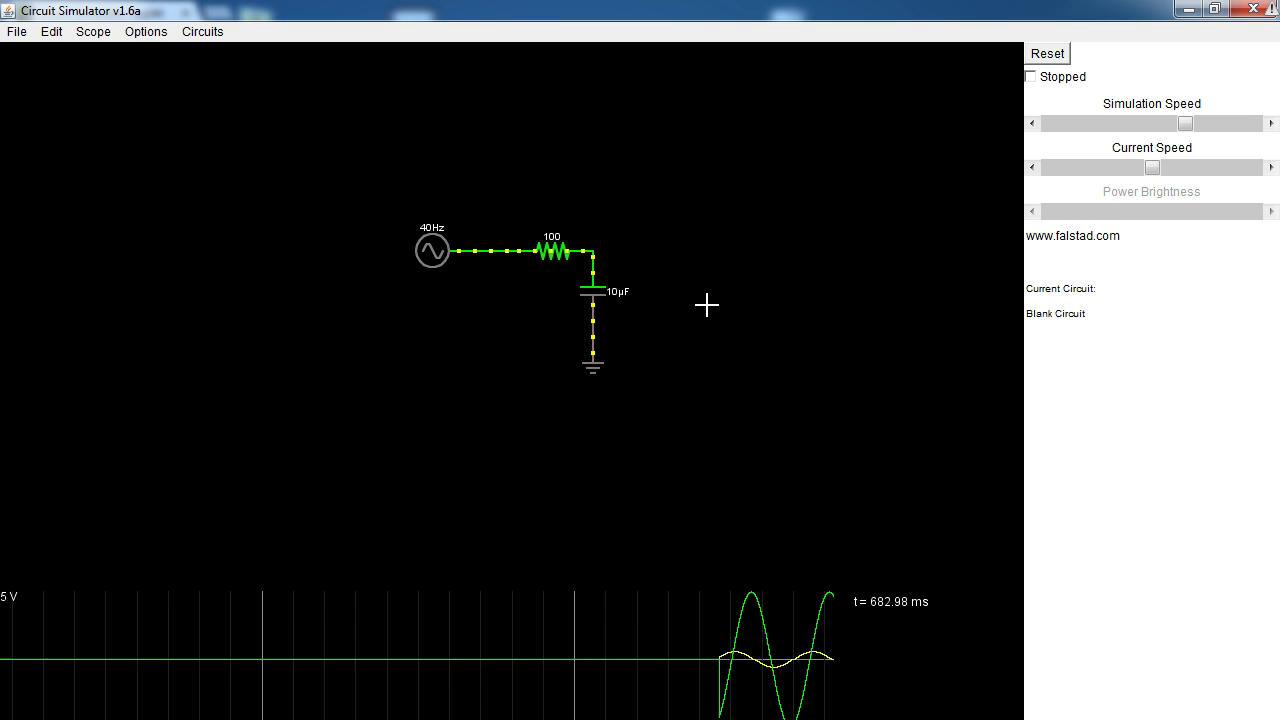
right_click(596, 291)
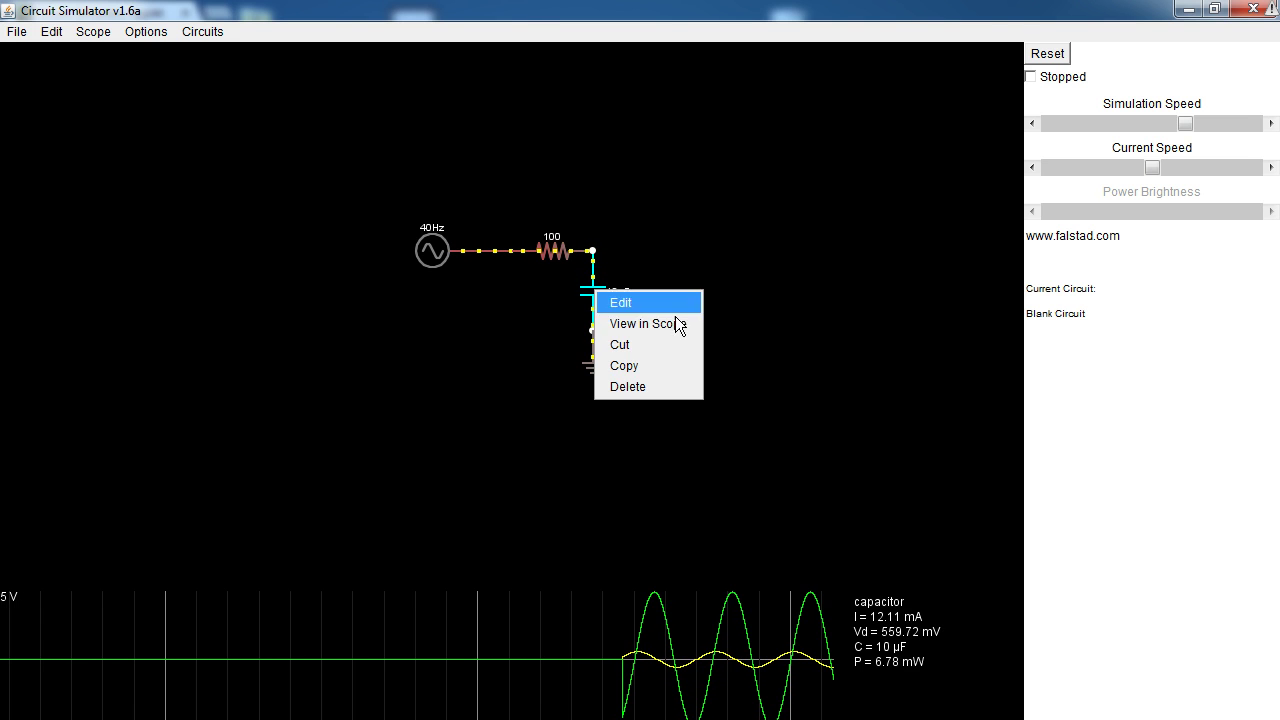
Place an analog output right of the resistor–capacitor node and view it in a new scope
right_click(815, 232)
mouse_move(975, 305)
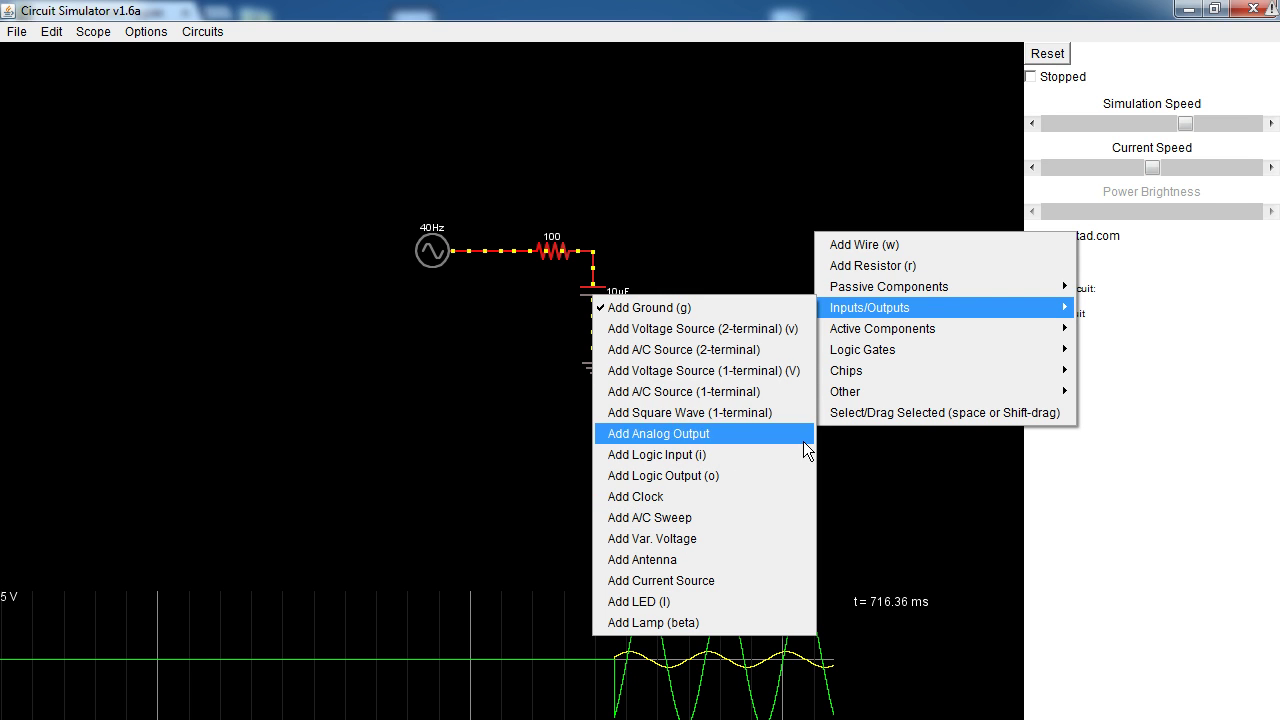
click(743, 433)
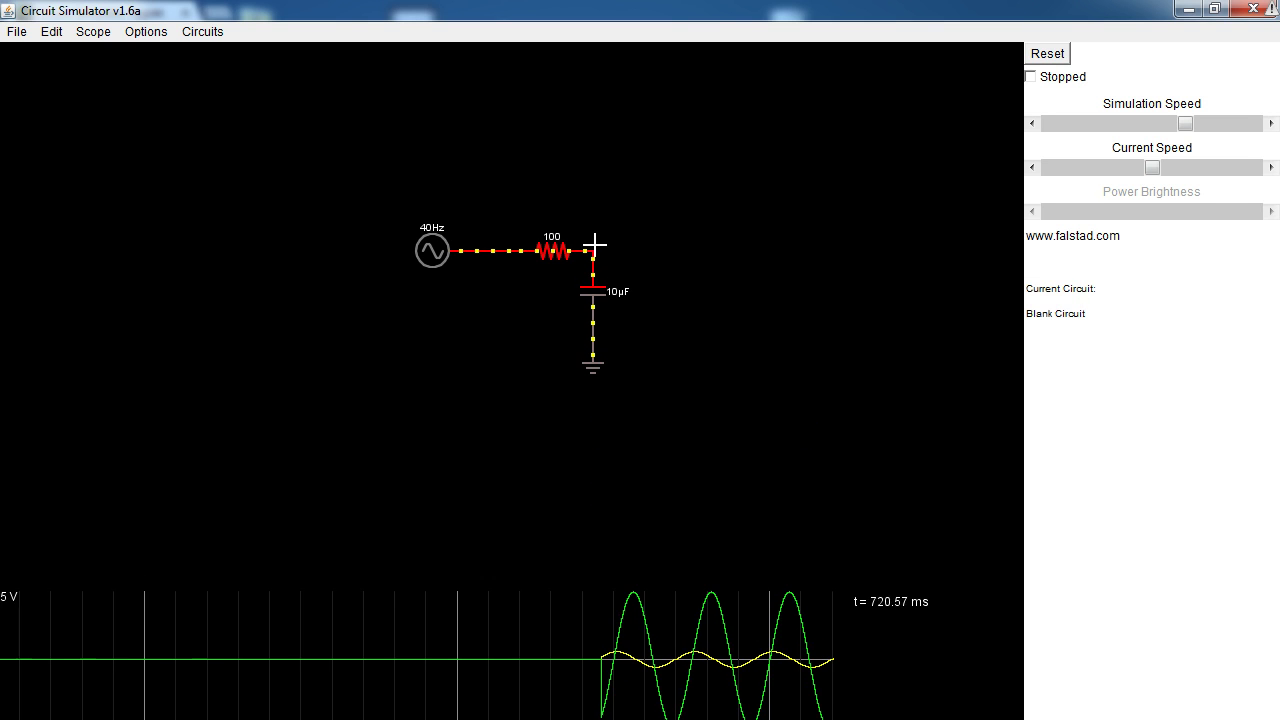
drag(594, 251, 663, 252)
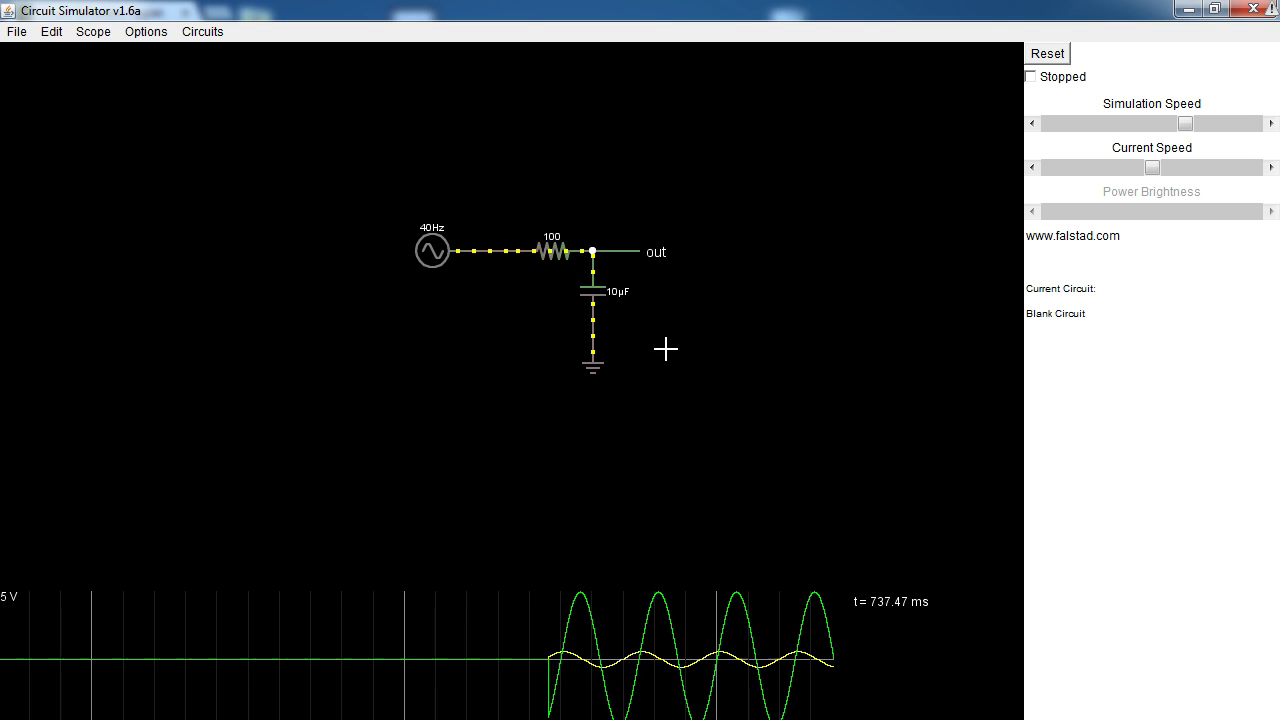
right_click(644, 247)
click(721, 281)
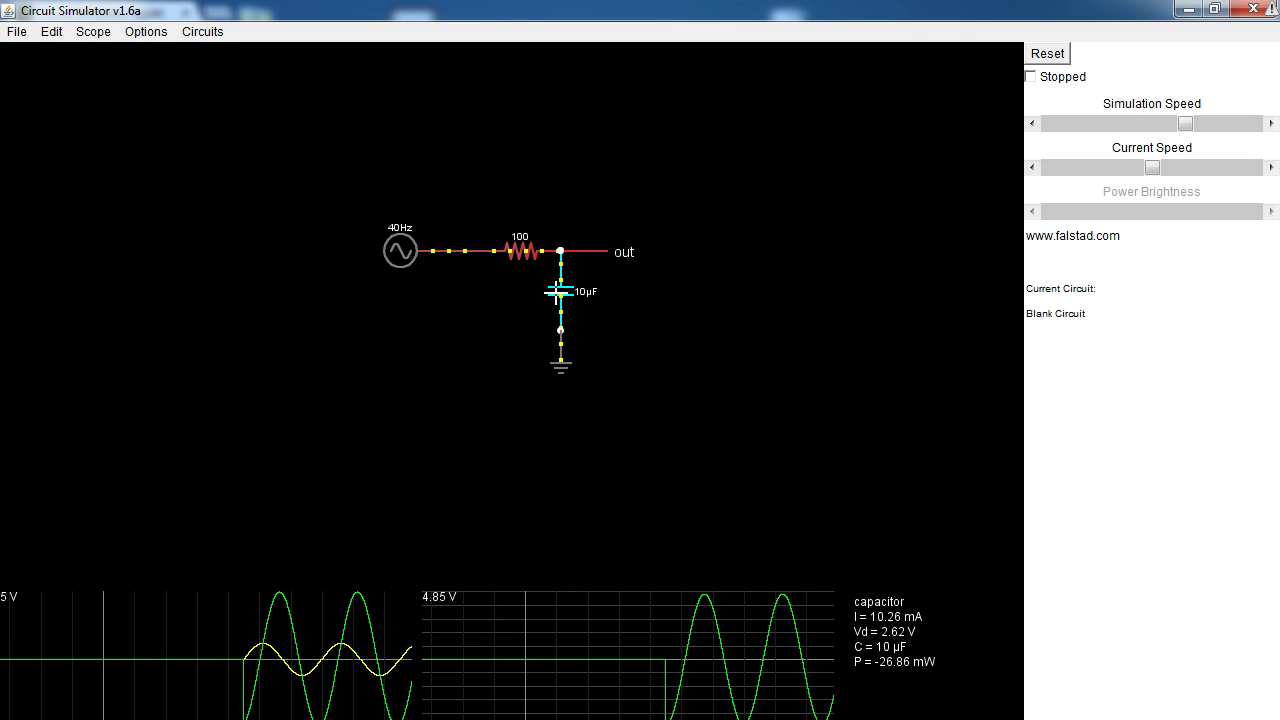
Turn on Show Voltage for the analog output
right_click(604, 248)
click(624, 259)
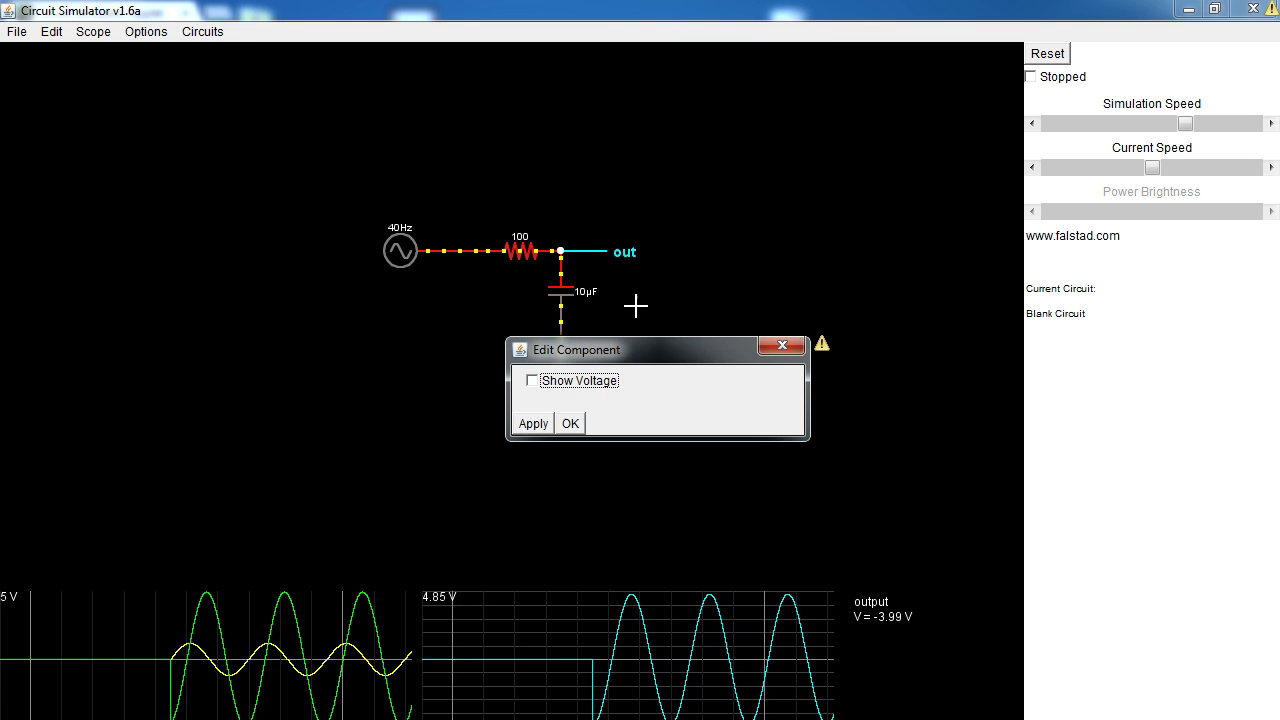
click(566, 381)
click(572, 422)
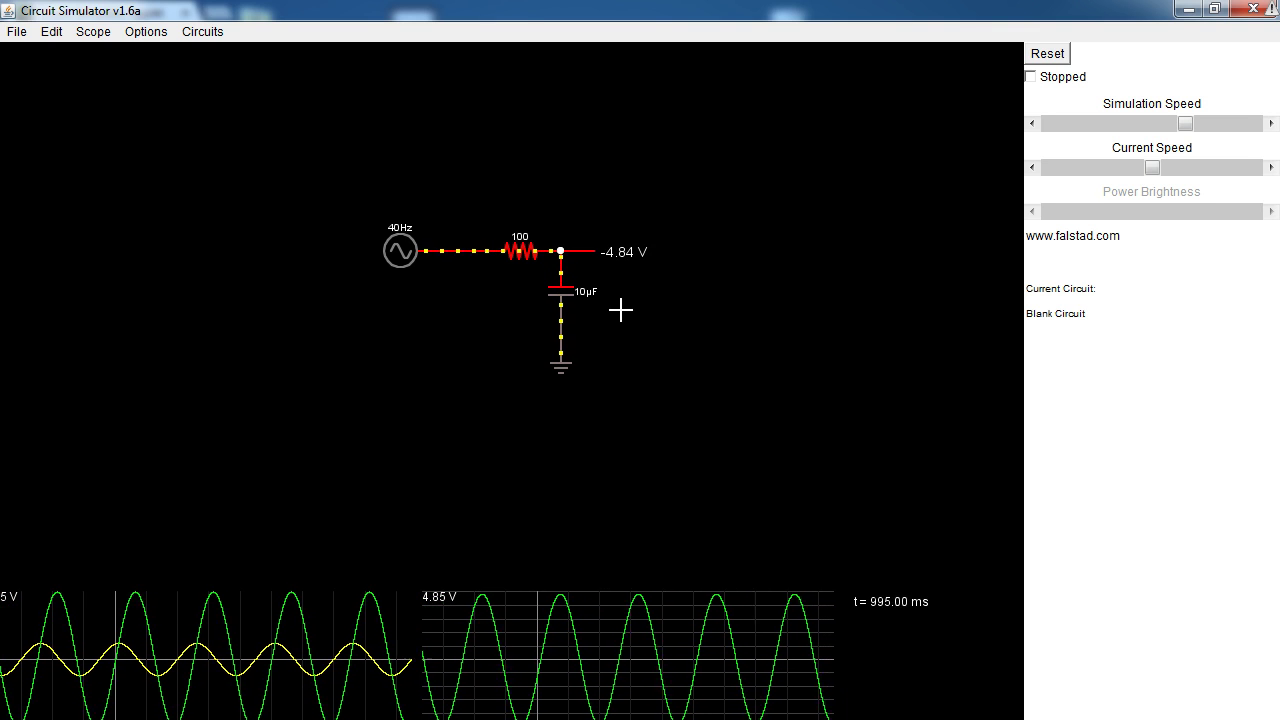
right_click(459, 267)
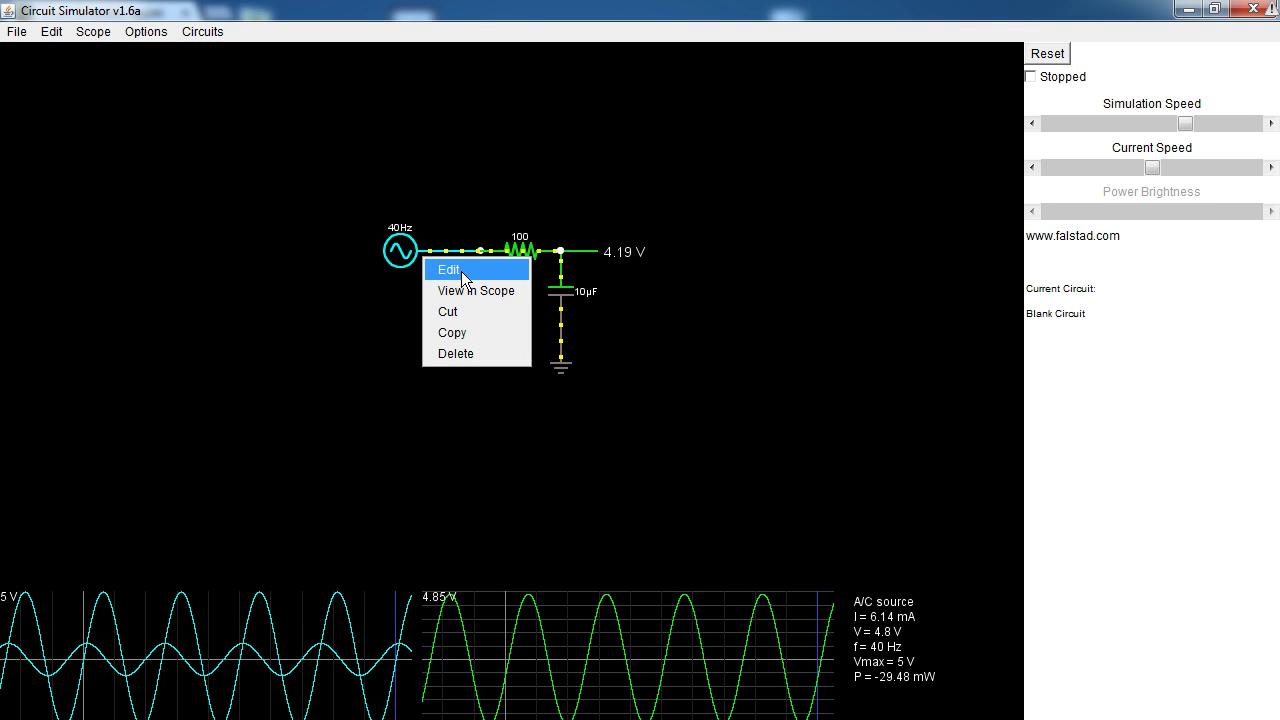
Raise the AC source frequency from 40 Hz to 308 Hz
click(461, 271)
drag(607, 352, 880, 166)
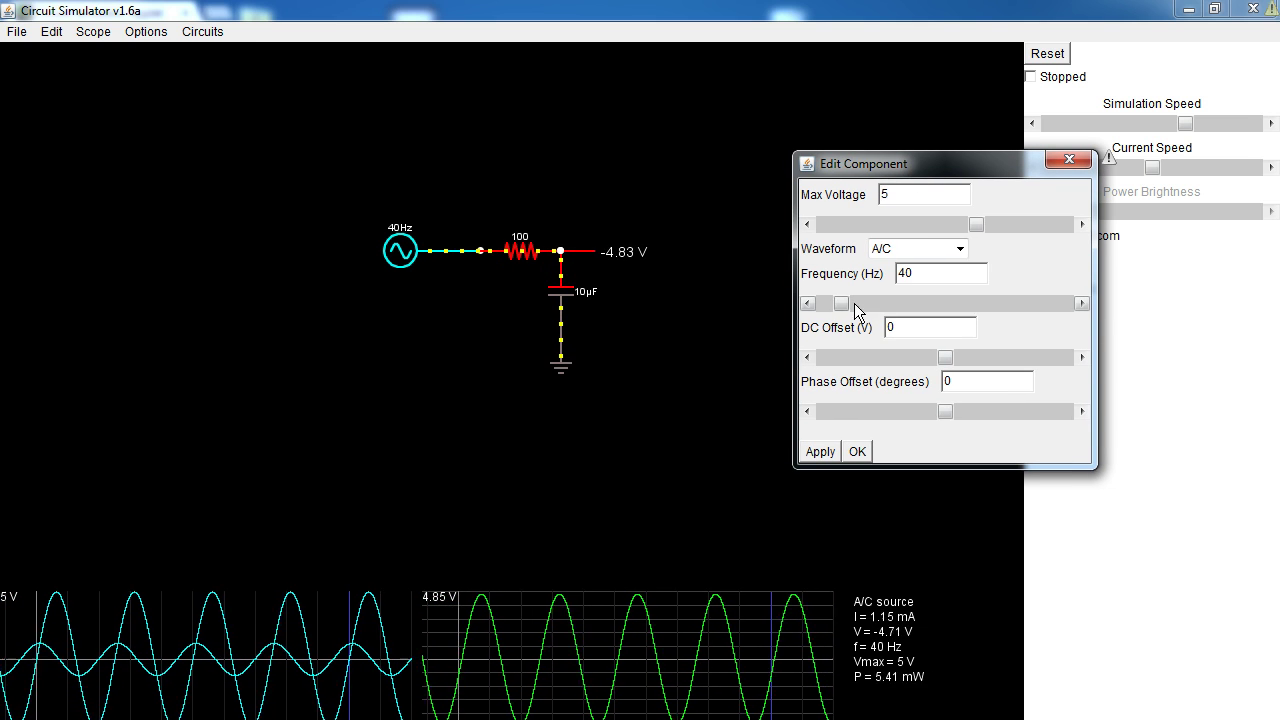
drag(843, 309, 974, 306)
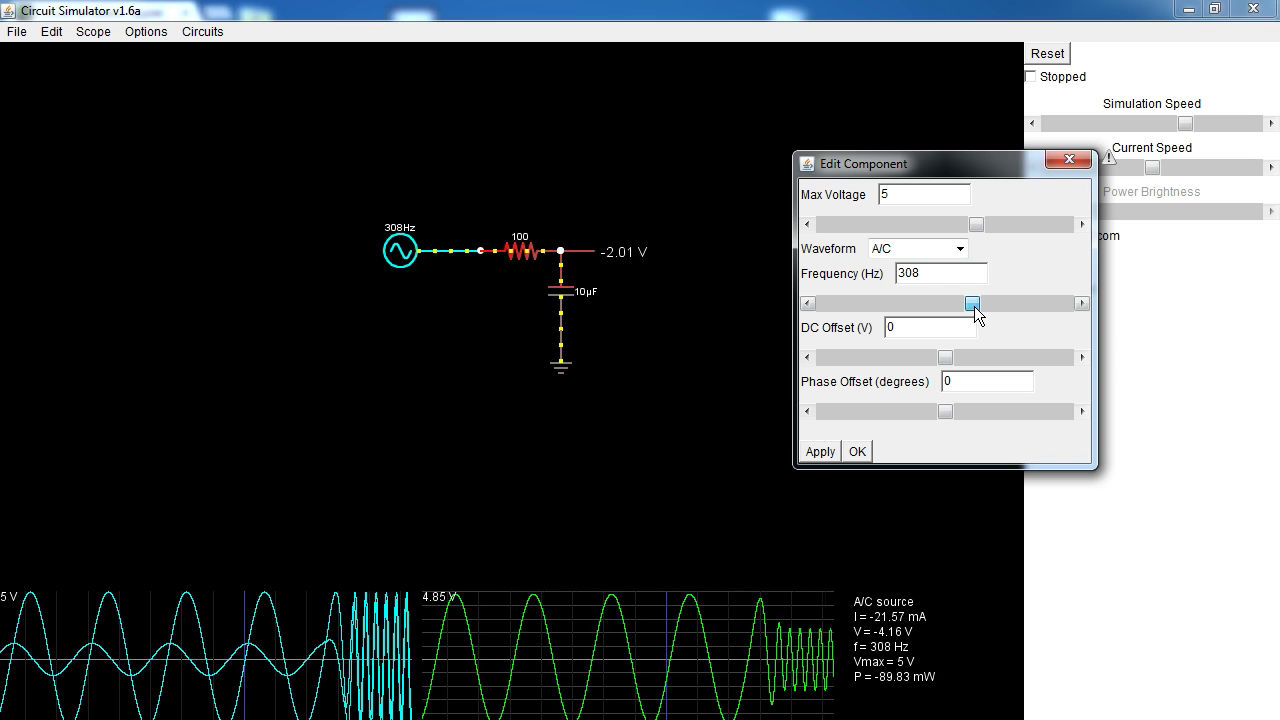
click(1069, 159)
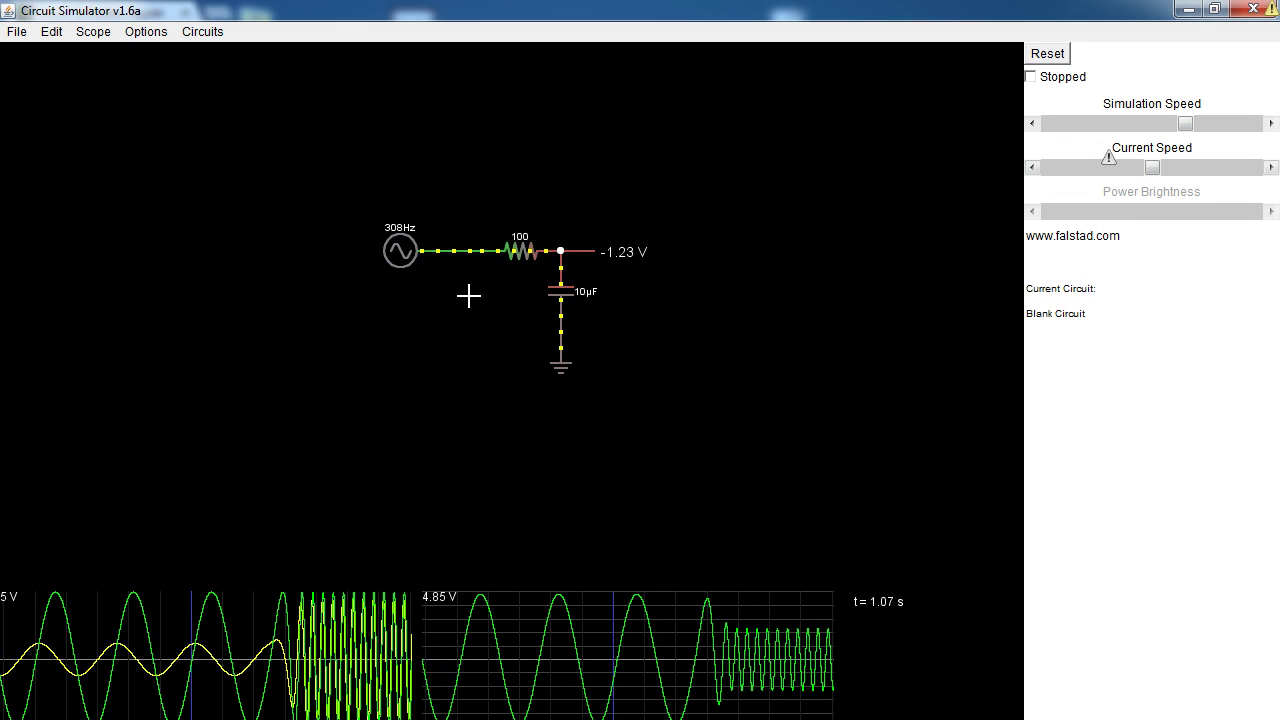
Stack all scope traces into one panel with Stack All, then Unstack All
click(93, 31)
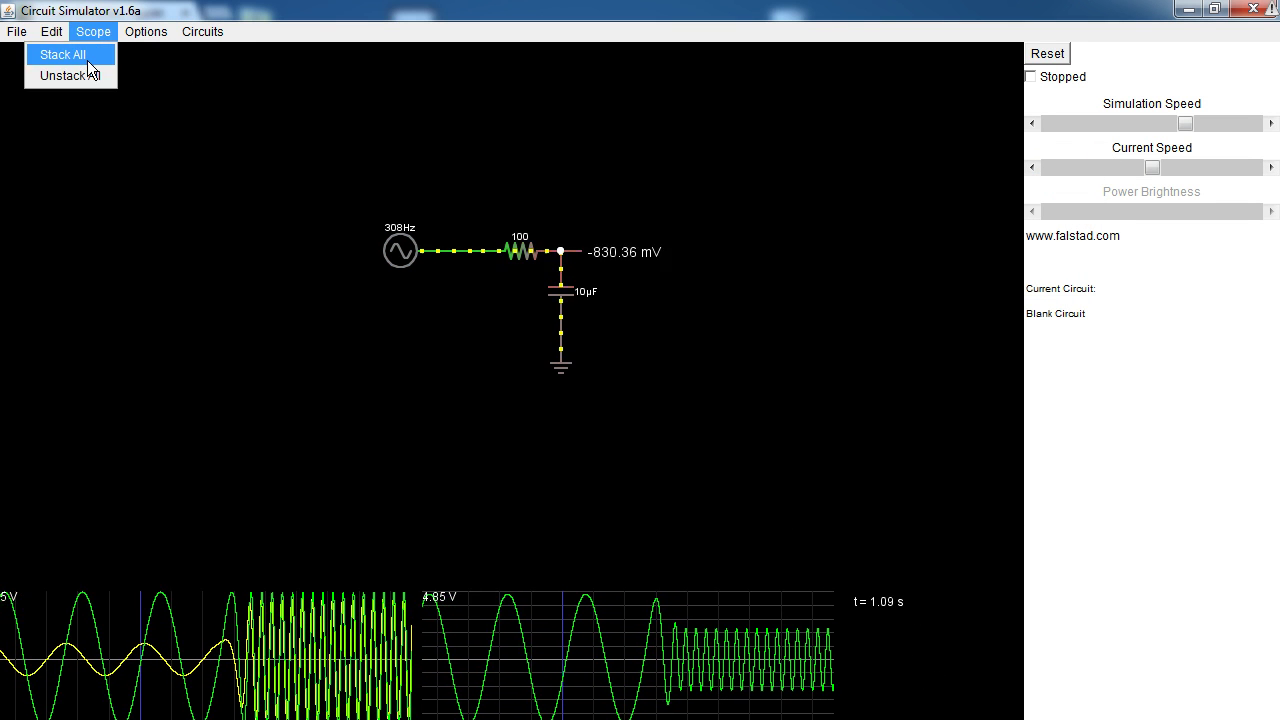
click(87, 60)
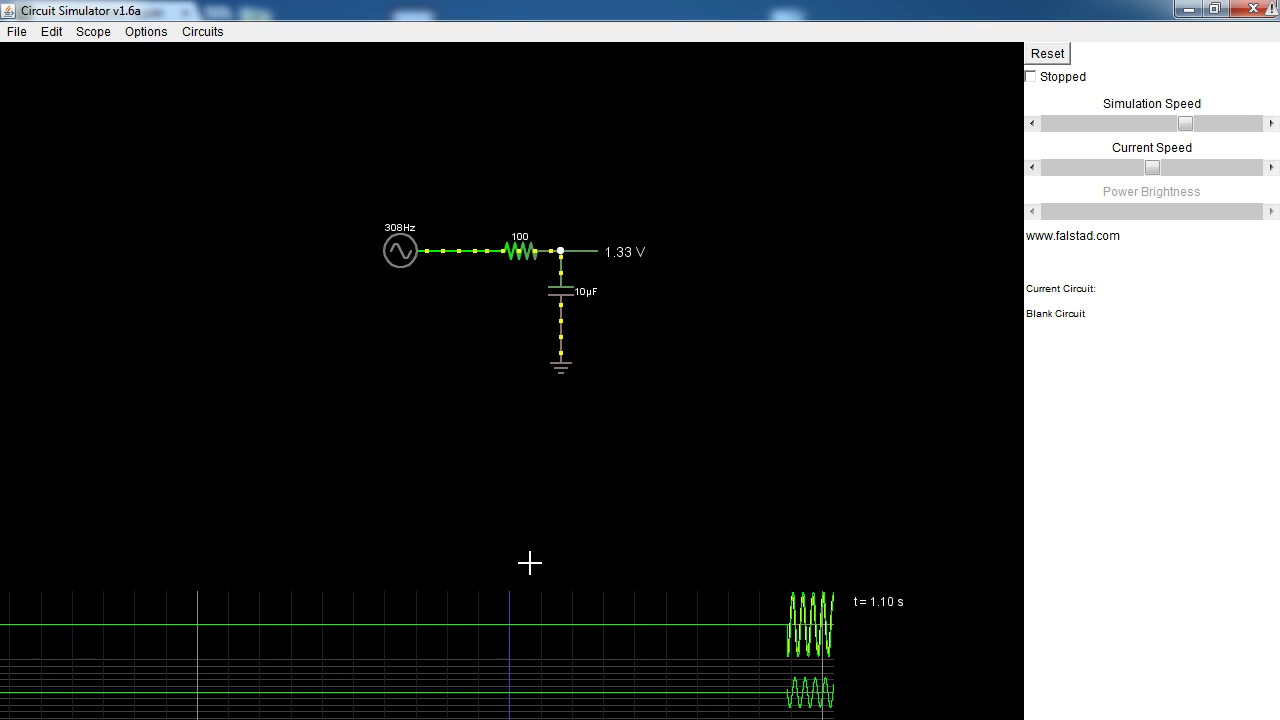
click(88, 32)
click(92, 73)
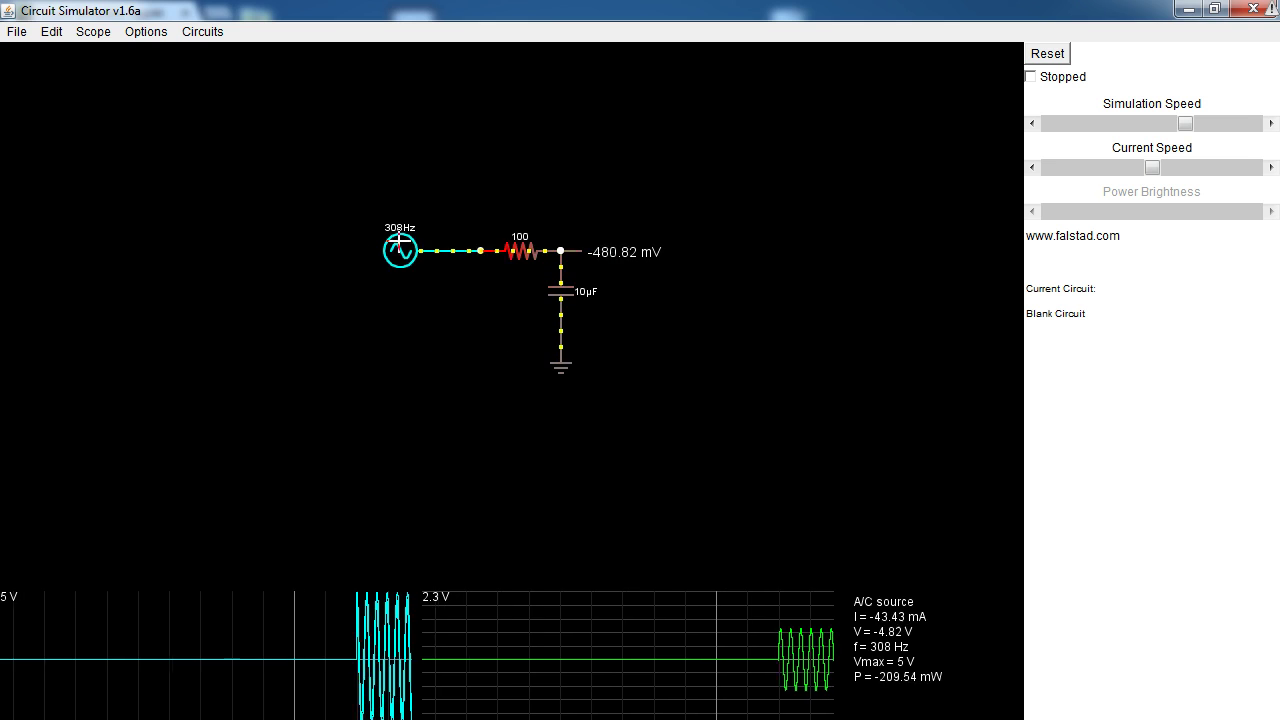
Reopen the AC source settings and start lowering its frequency
double_click(399, 243)
drag(697, 350, 966, 147)
drag(955, 290, 835, 290)
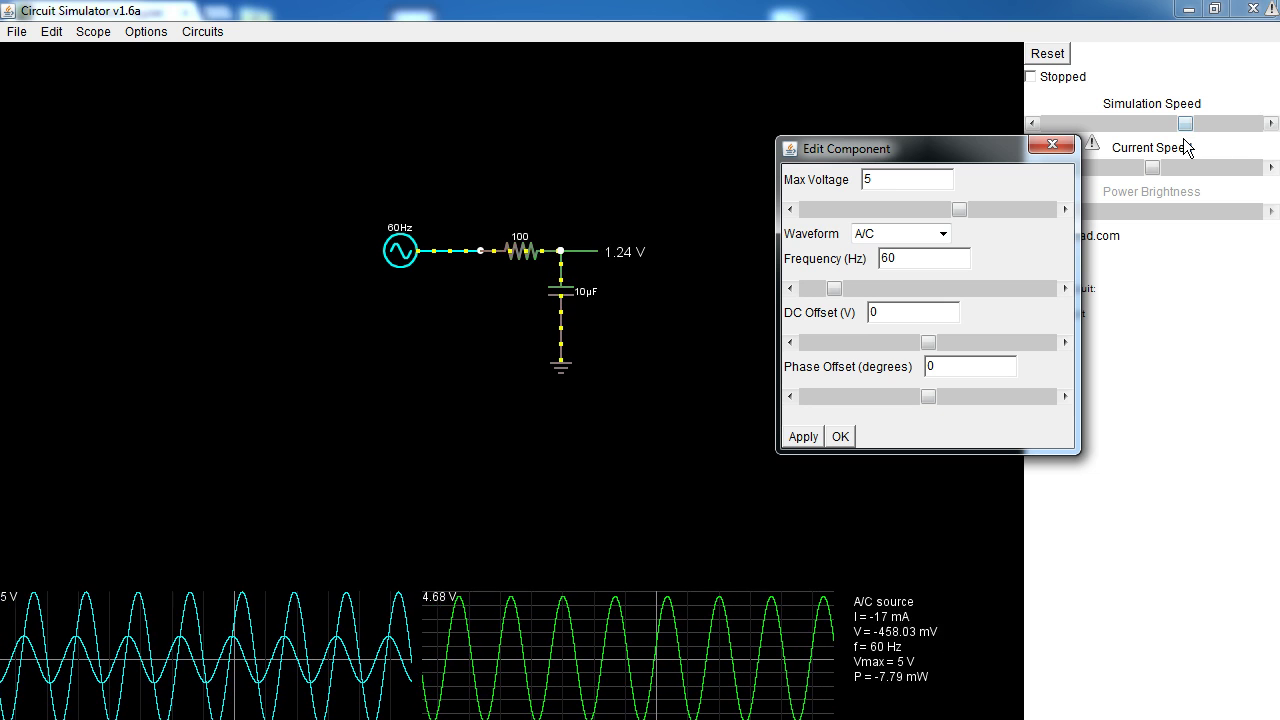
Confirm the AC source's new 60 Hz frequency
click(841, 437)
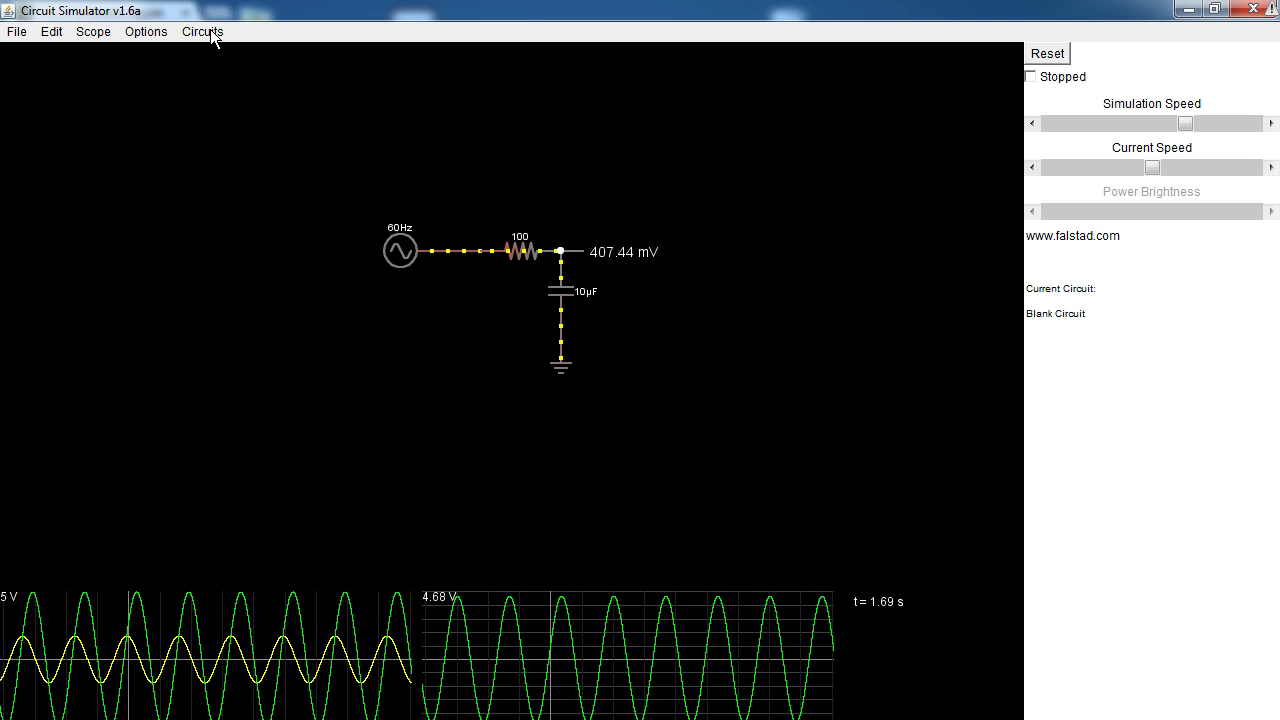
Place an 'out' output element above the RC circuit
right_click(307, 105)
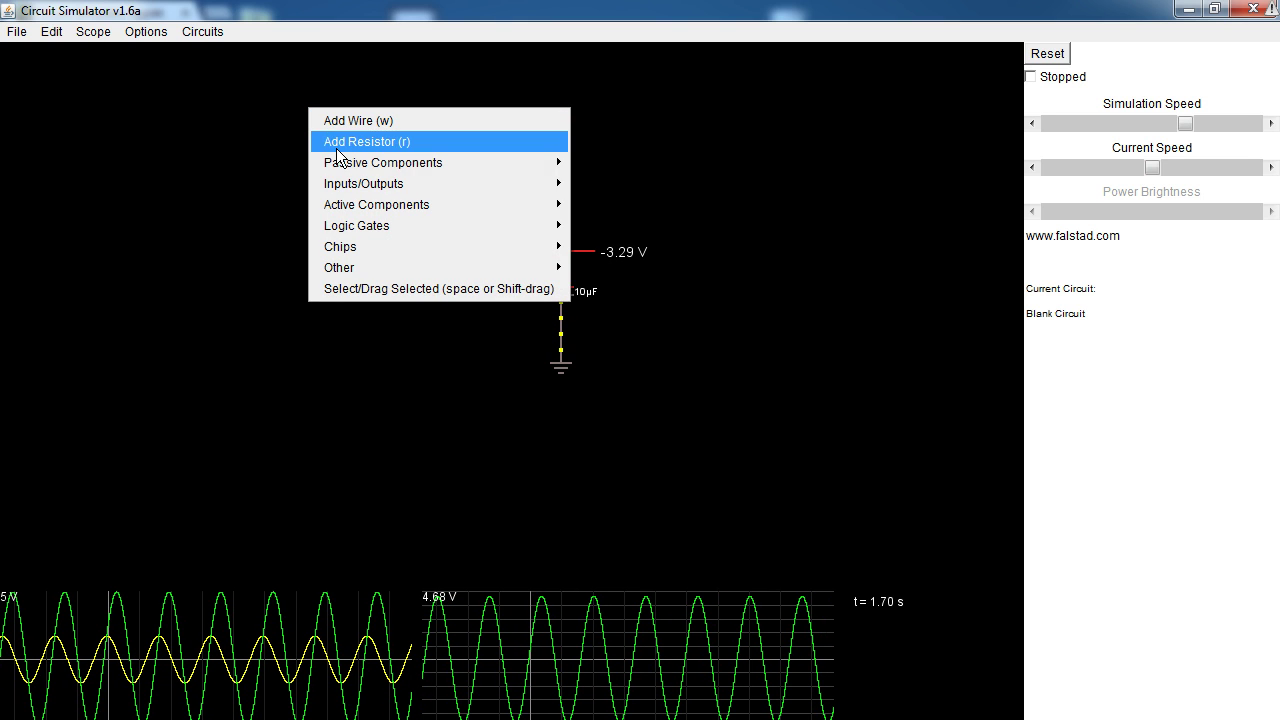
mouse_move(336, 168)
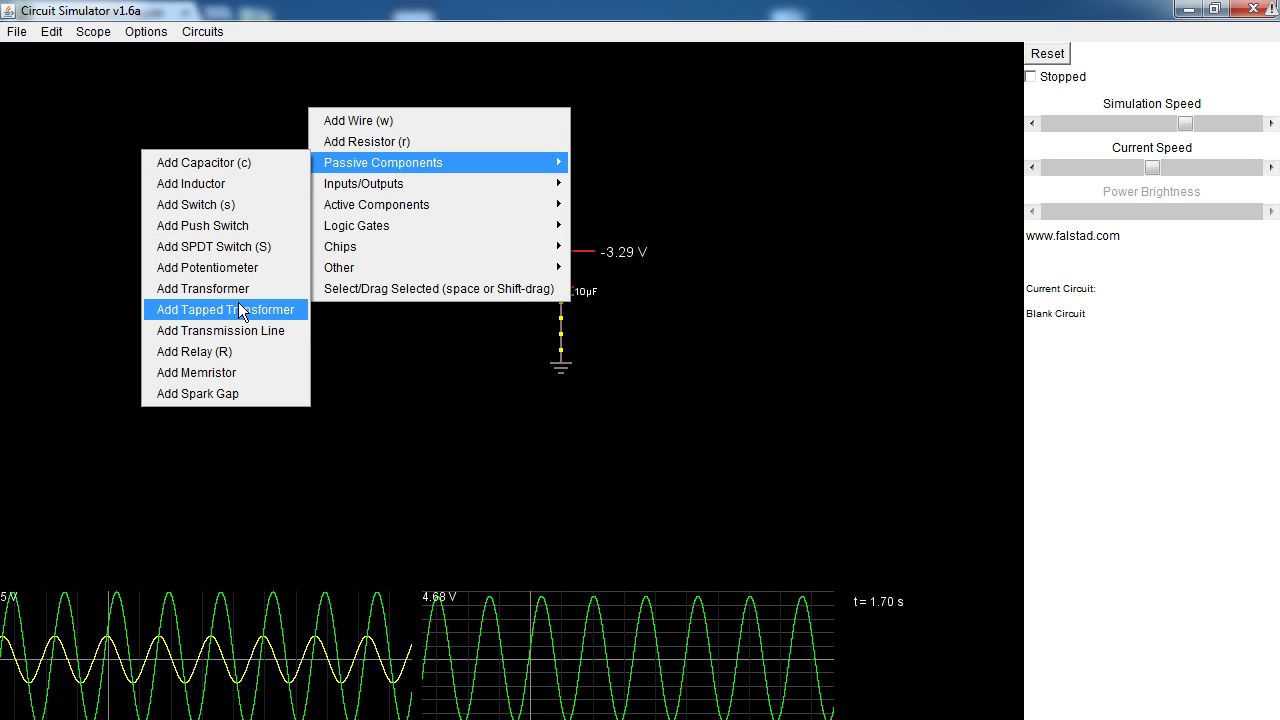
click(188, 352)
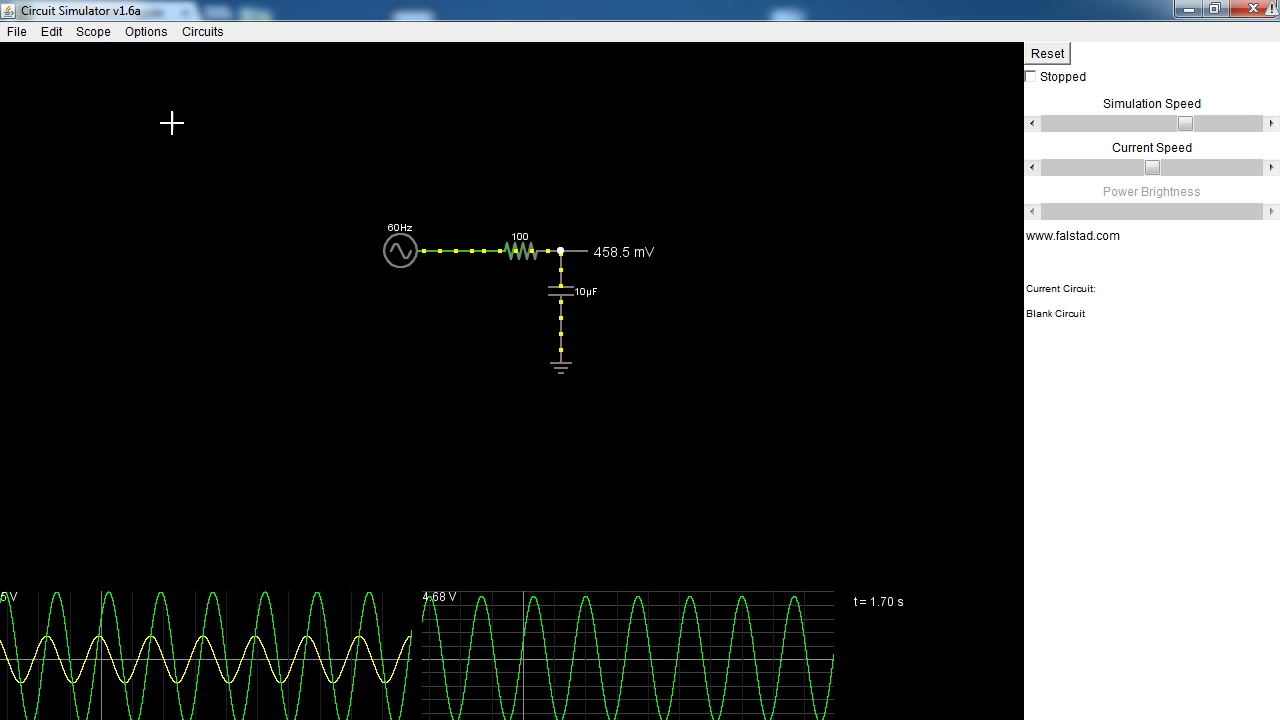
click(205, 31)
click(368, 107)
right_click(386, 109)
key(Escape)
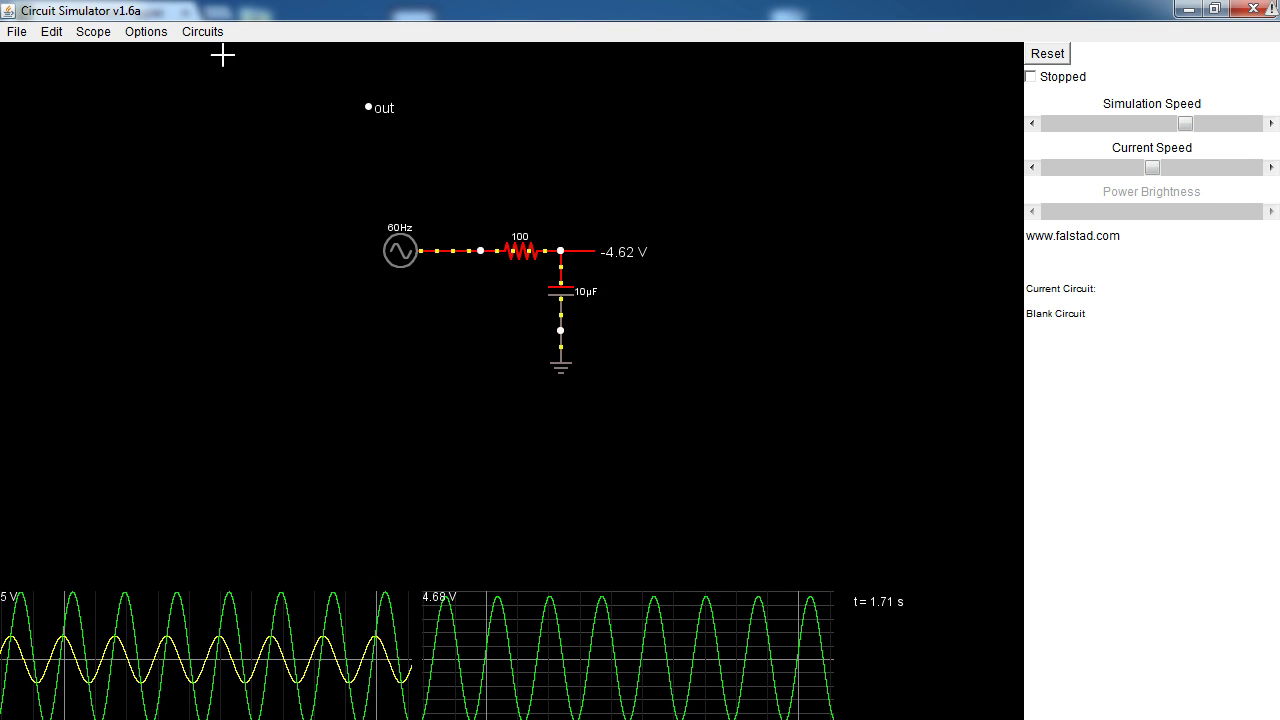
Reopen the component list and dismiss it without adding anything
right_click(526, 124)
mouse_move(586, 180)
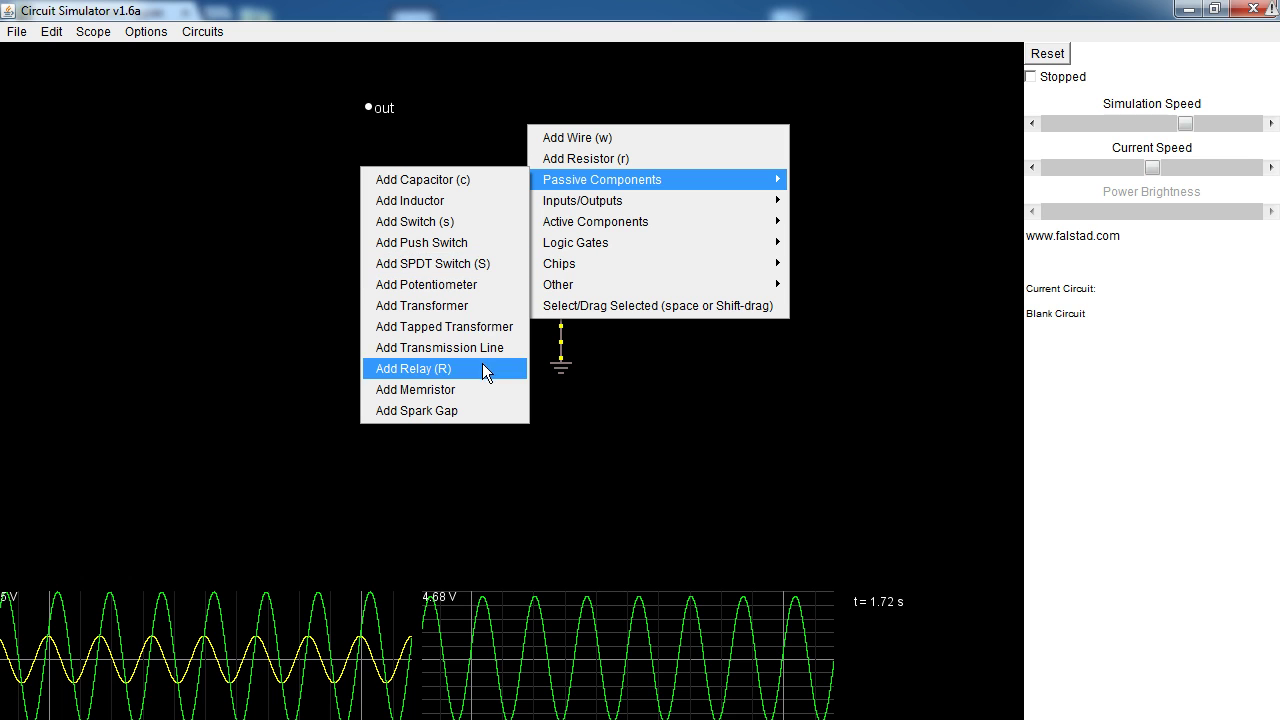
click(250, 374)
click(202, 31)
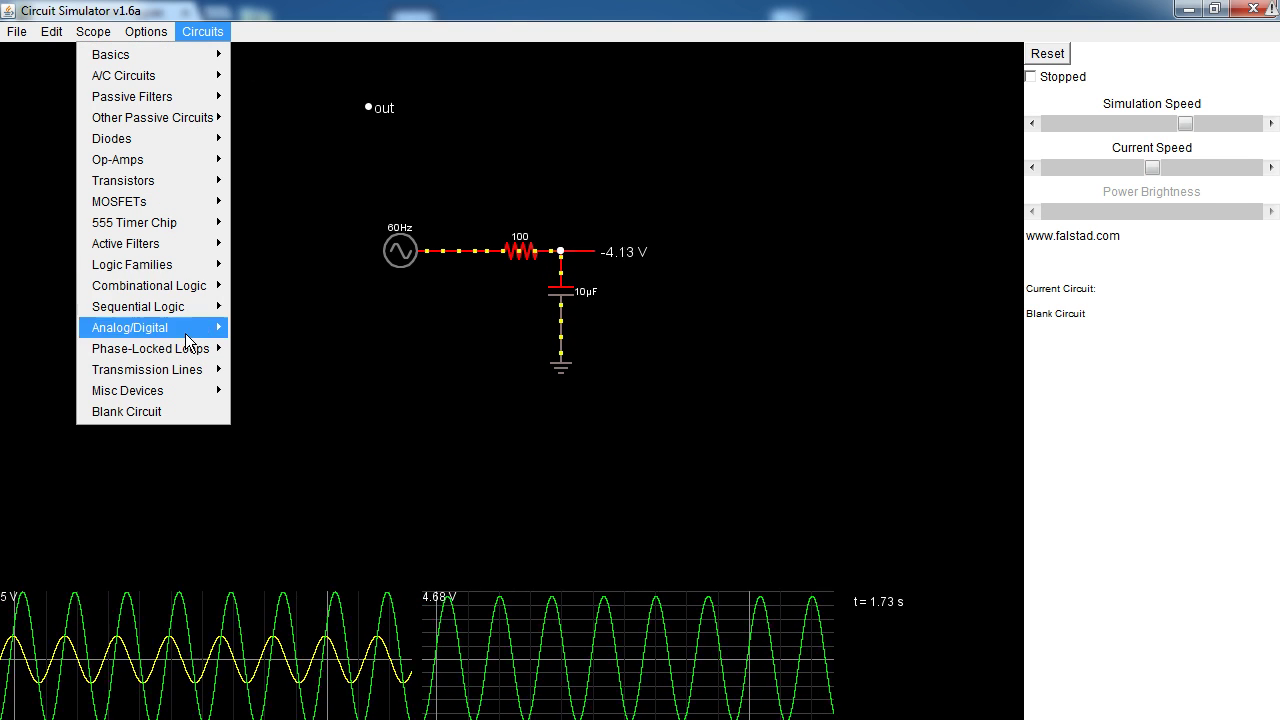
Load the Memristor example, sweep its voltage down from +5V, then switch to Blank Circuit
mouse_move(190, 376)
mouse_move(100, 256)
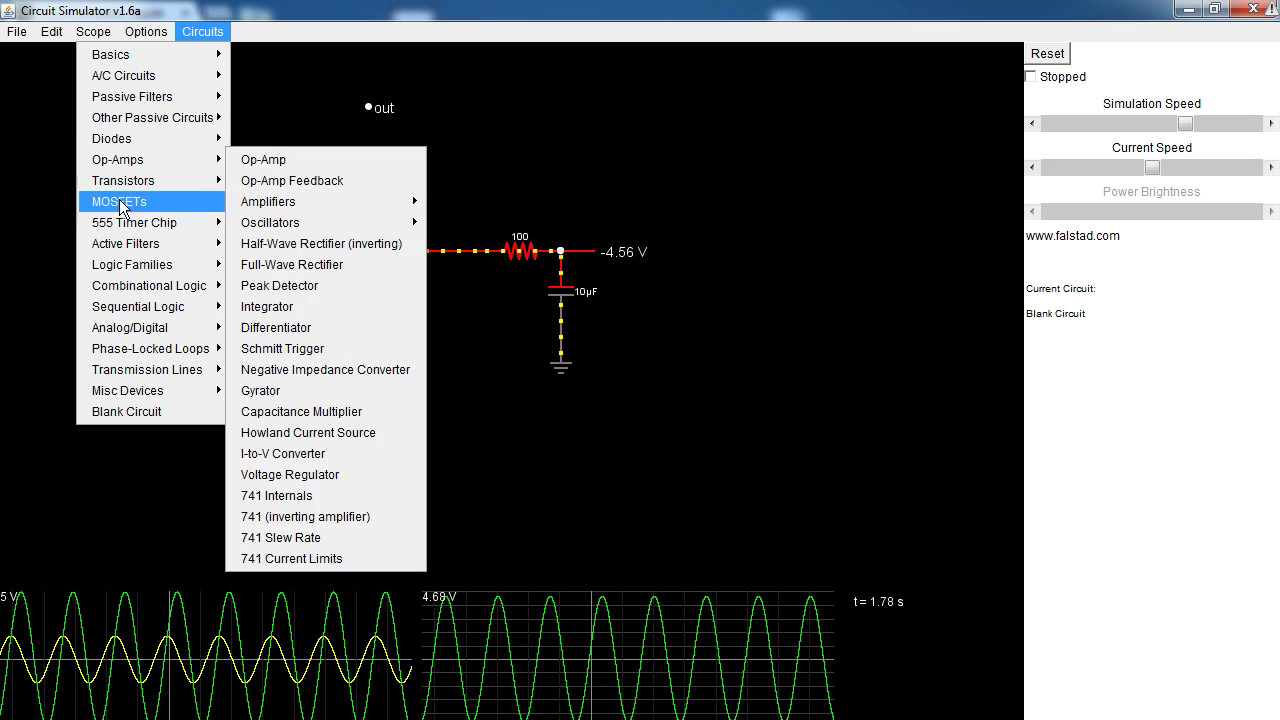
mouse_move(139, 390)
mouse_move(331, 428)
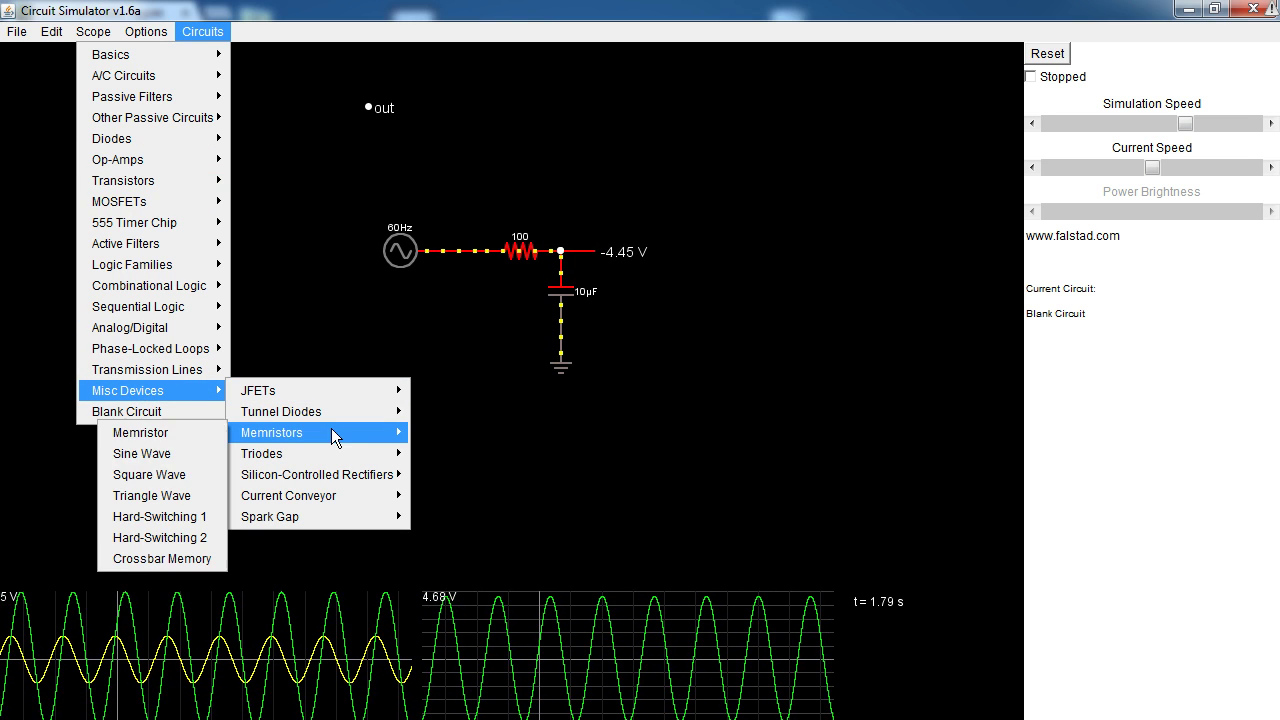
click(137, 431)
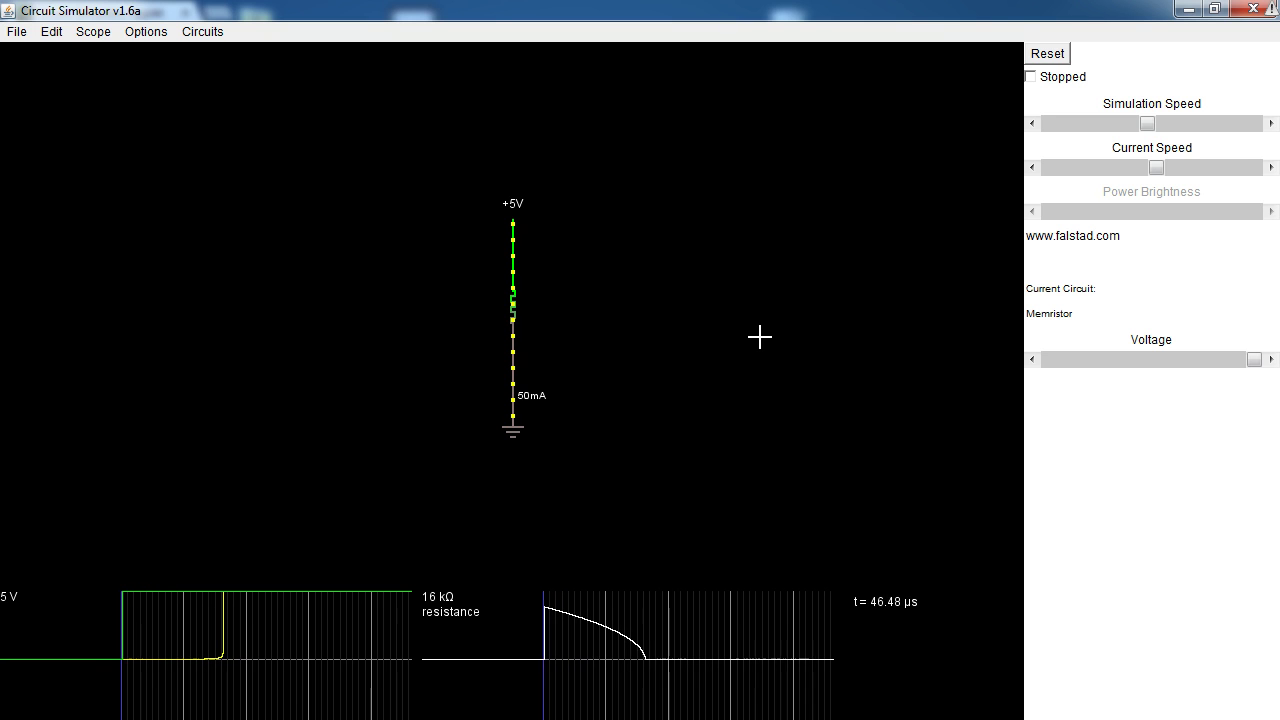
drag(1250, 362, 1063, 366)
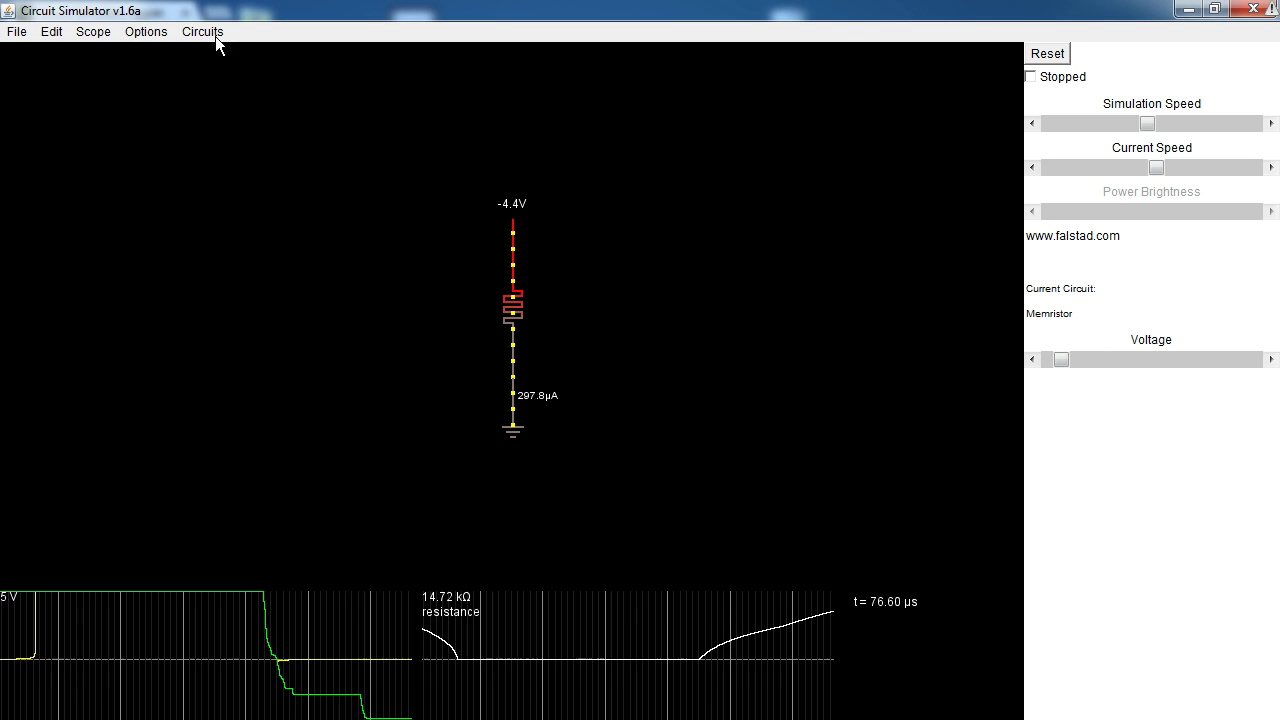
click(203, 32)
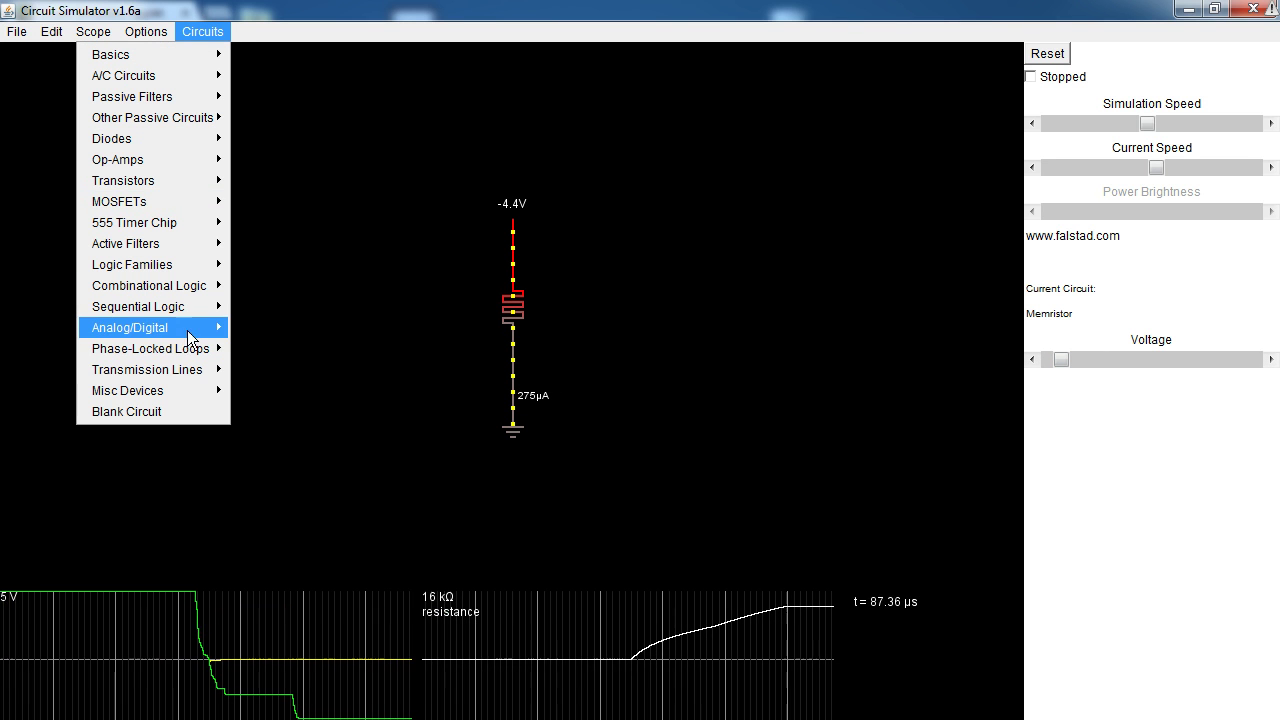
click(180, 411)
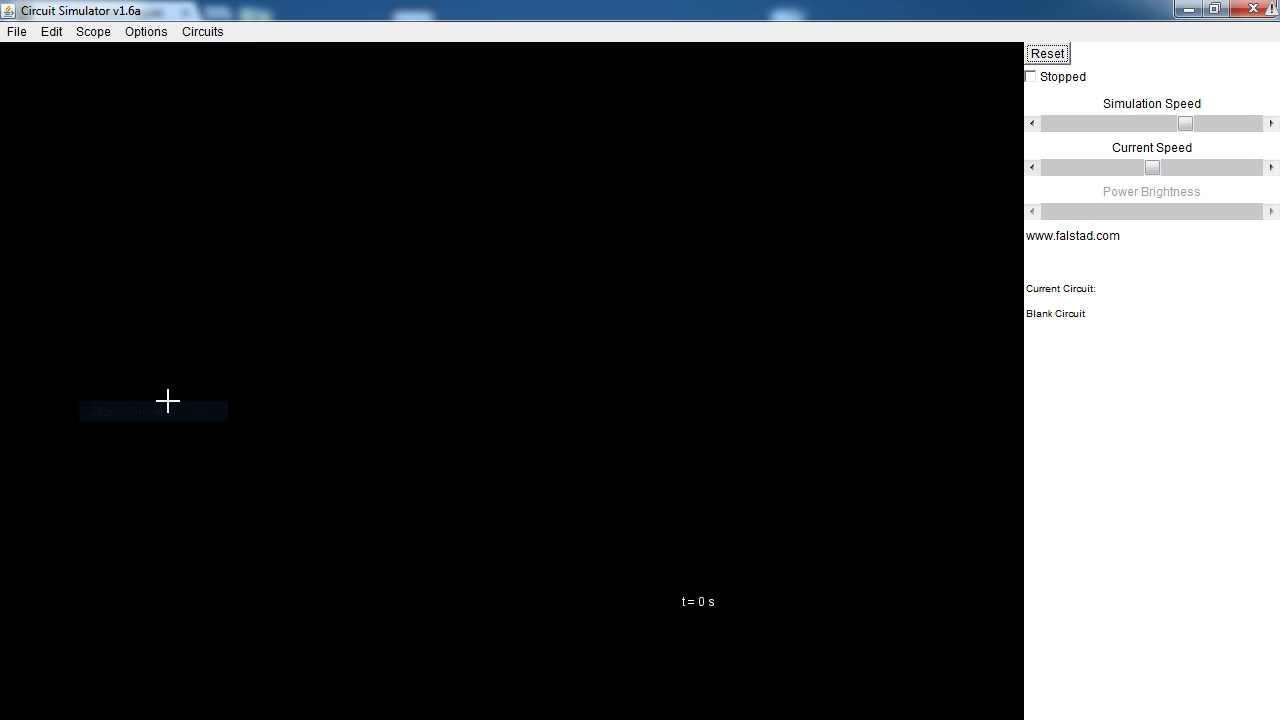
Place an inverter, a NAND and a NOR gate in a left column
right_click(412, 240)
mouse_move(540, 362)
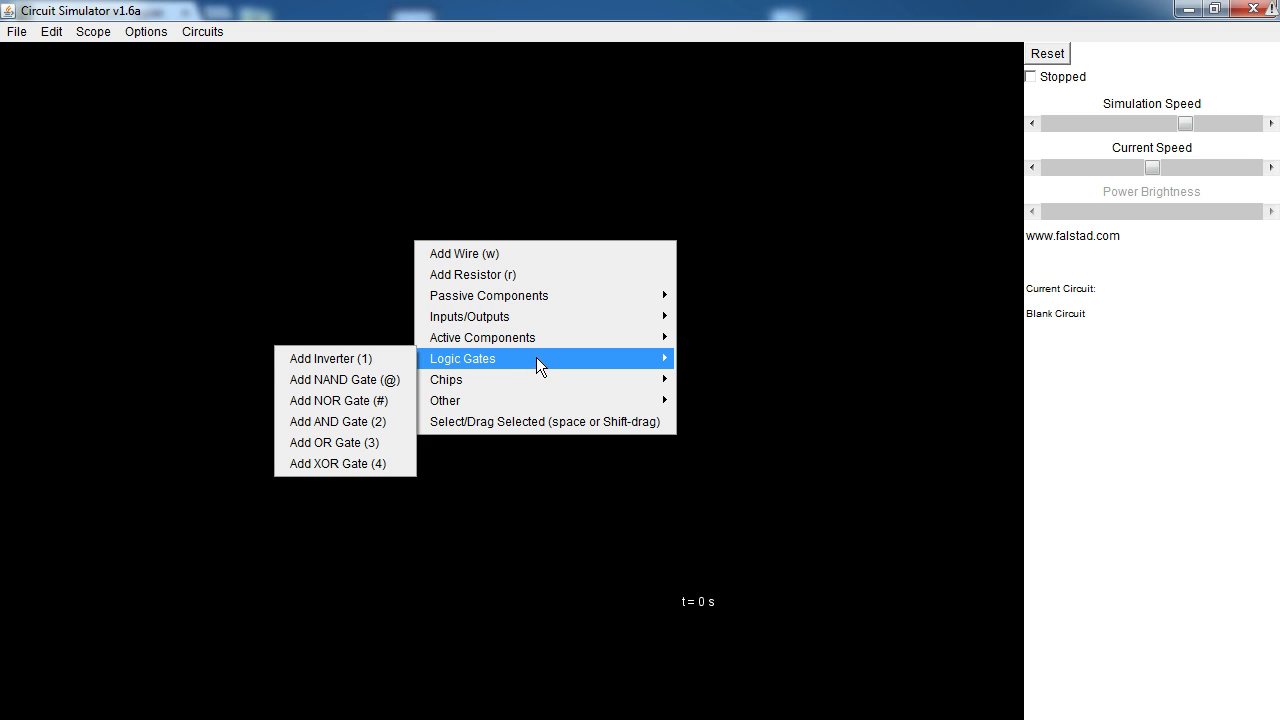
click(360, 358)
drag(320, 186, 445, 186)
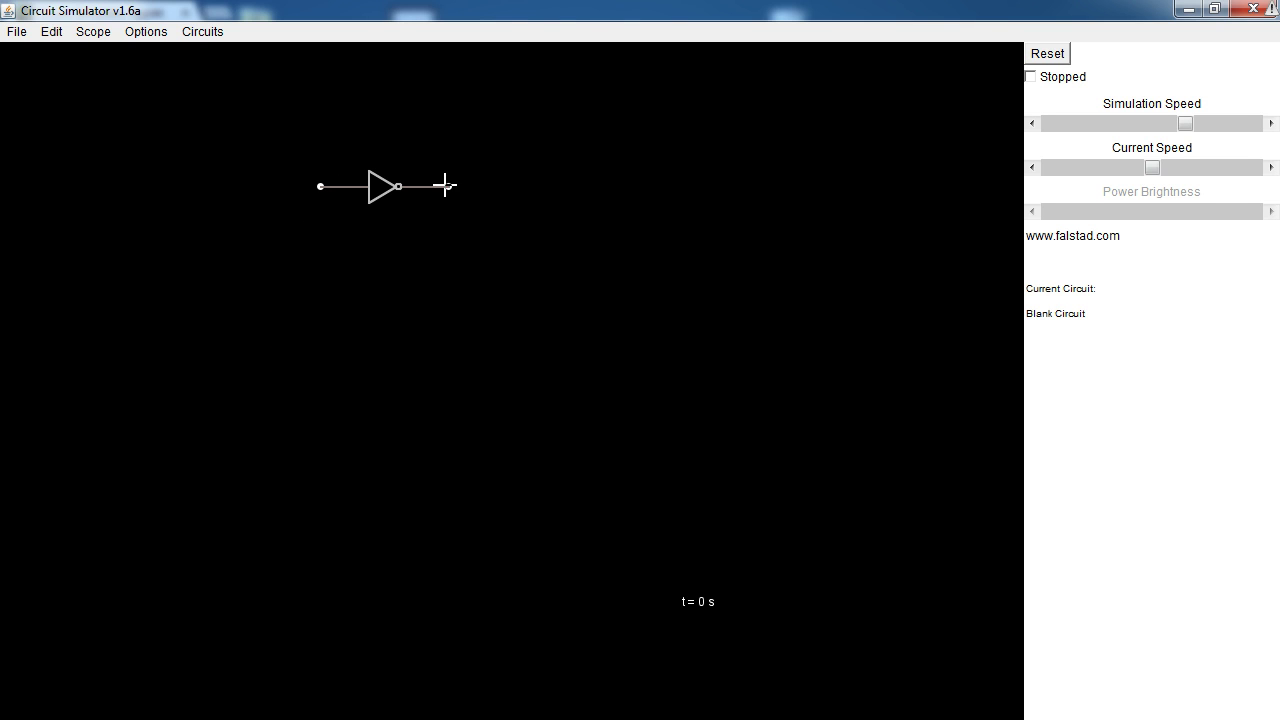
right_click(447, 285)
mouse_move(543, 403)
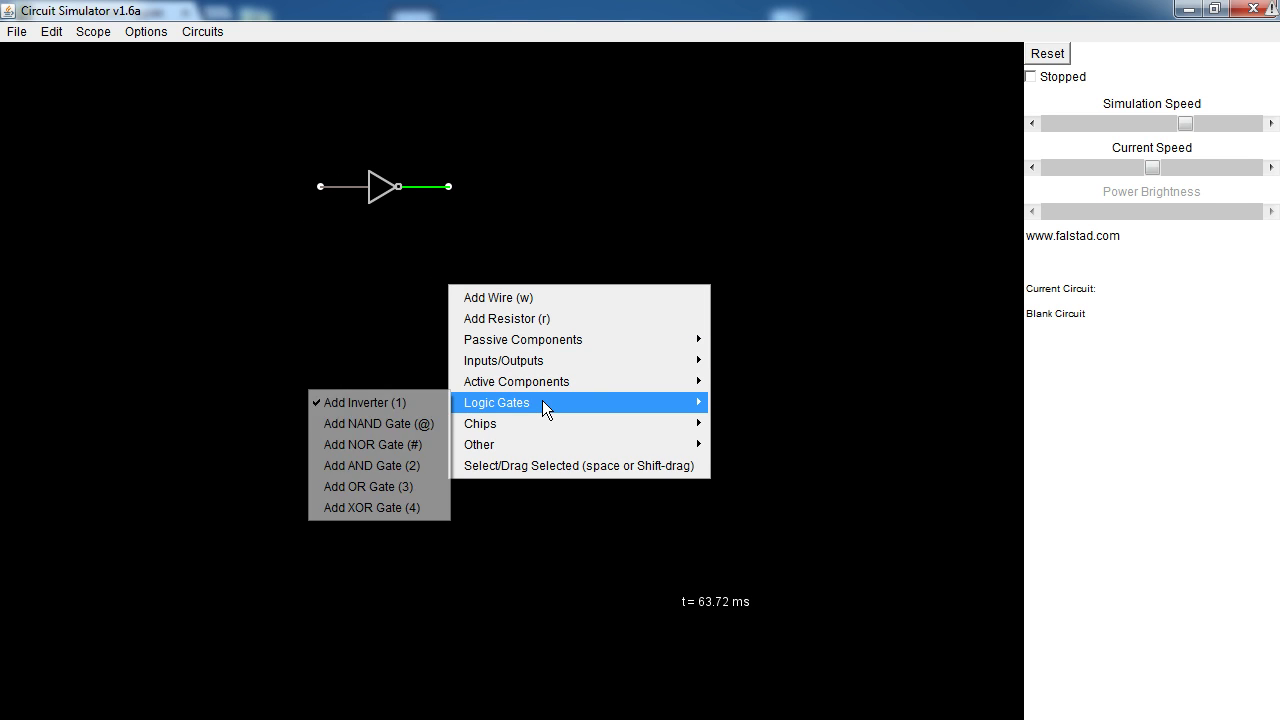
click(383, 423)
drag(330, 266, 465, 266)
right_click(520, 268)
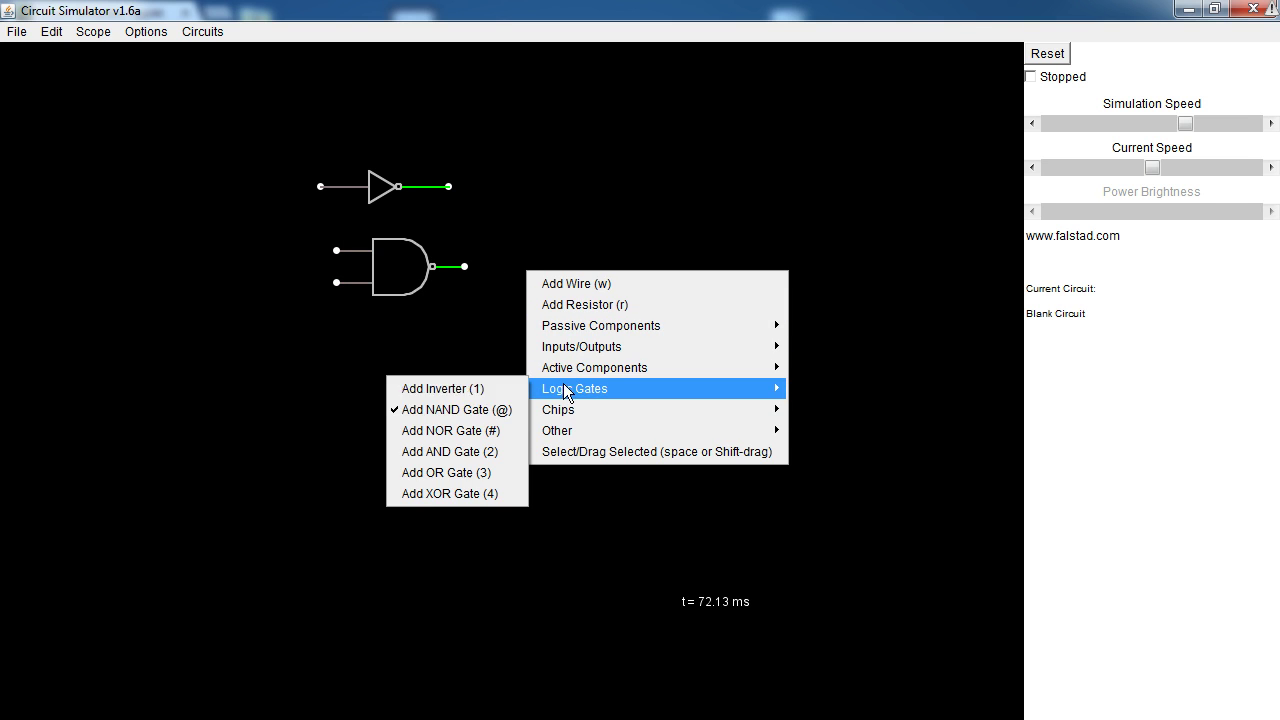
click(439, 430)
drag(330, 362, 465, 362)
Place an AND, an OR and an XOR gate in a second column on the right
right_click(666, 313)
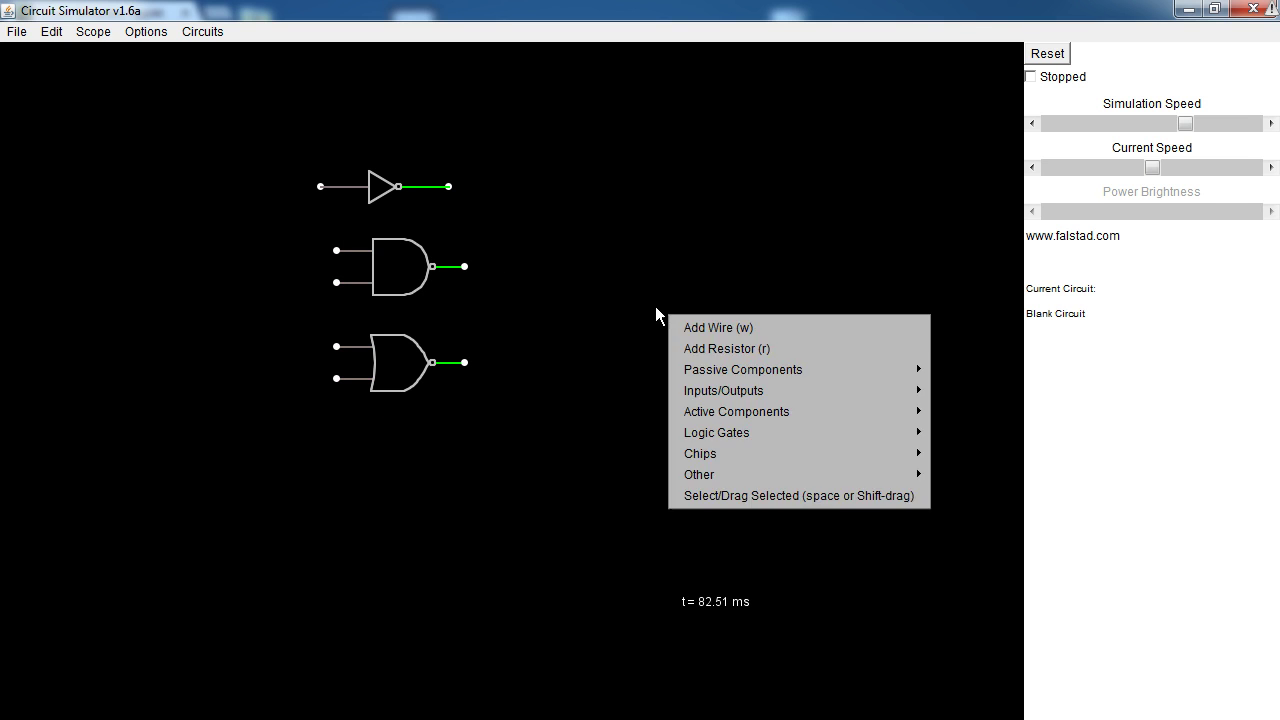
mouse_move(753, 435)
click(629, 494)
drag(608, 186, 724, 188)
right_click(643, 305)
mouse_move(736, 470)
mouse_move(699, 431)
click(578, 510)
drag(608, 282, 736, 282)
right_click(803, 353)
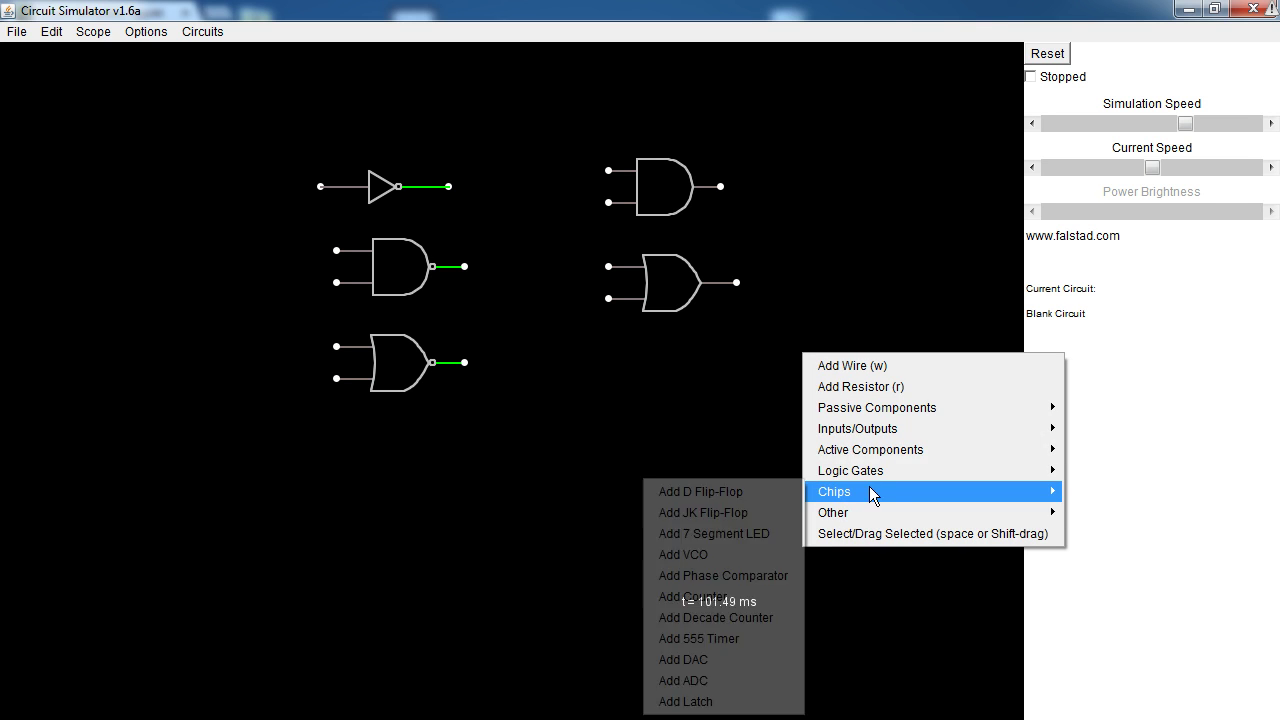
mouse_move(845, 478)
click(725, 575)
drag(608, 366, 734, 371)
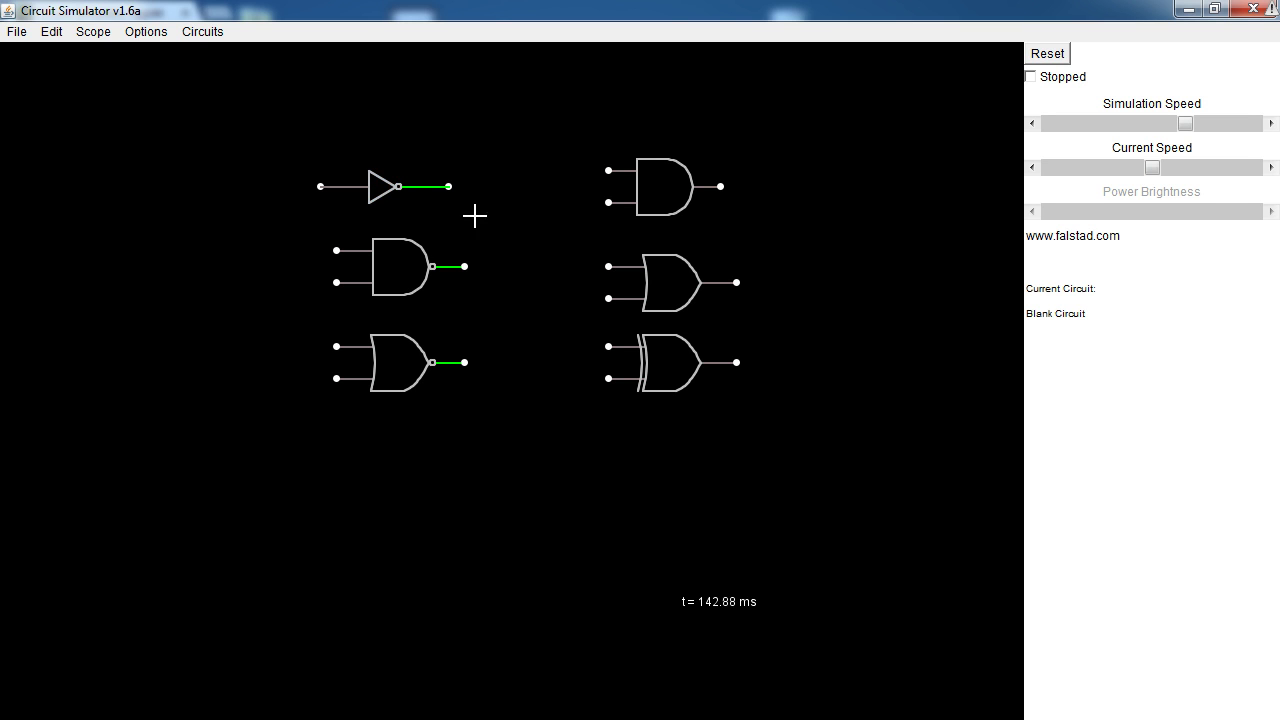
Attach a logic input and logic output to the inverter and toggle the input L→H→L
right_click(179, 167)
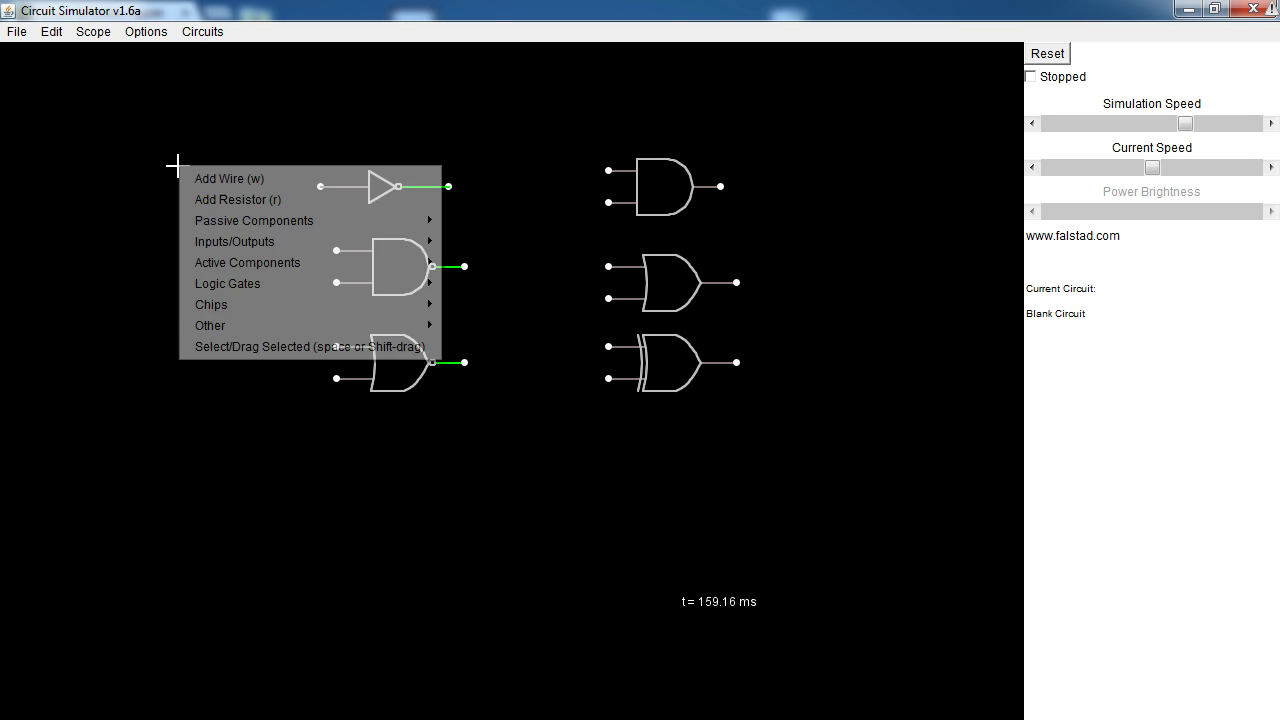
mouse_move(231, 241)
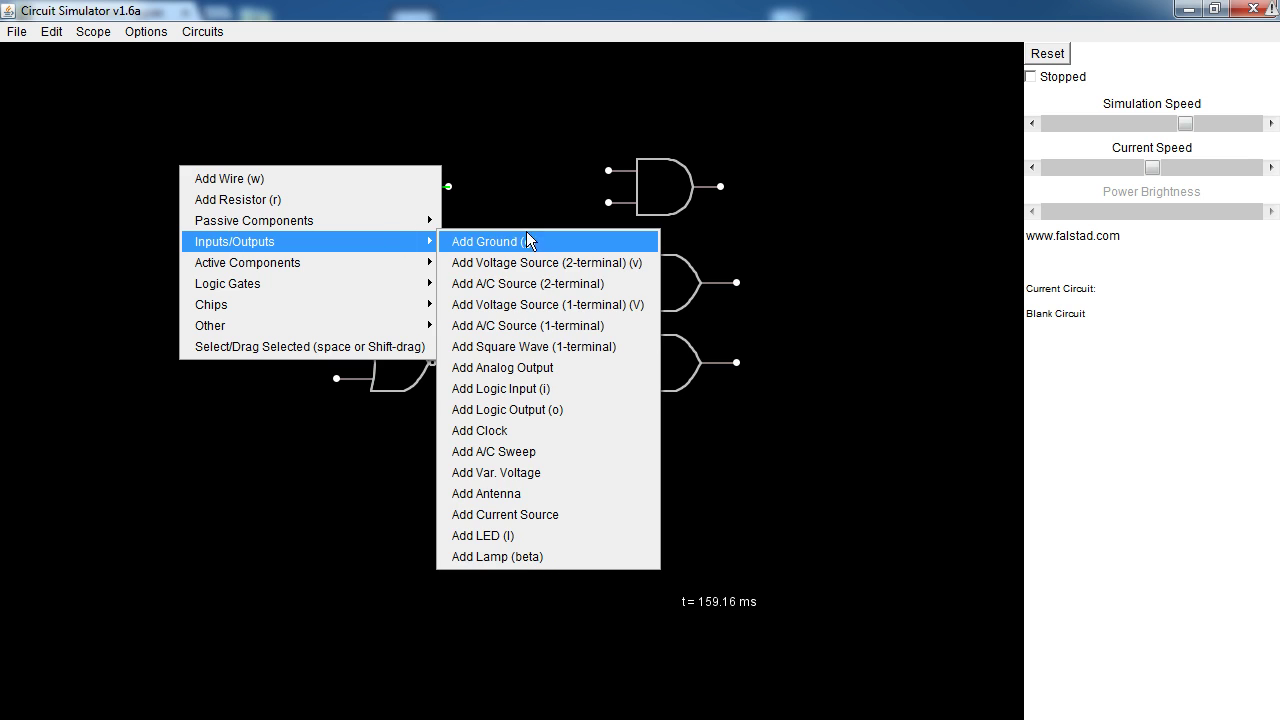
click(600, 388)
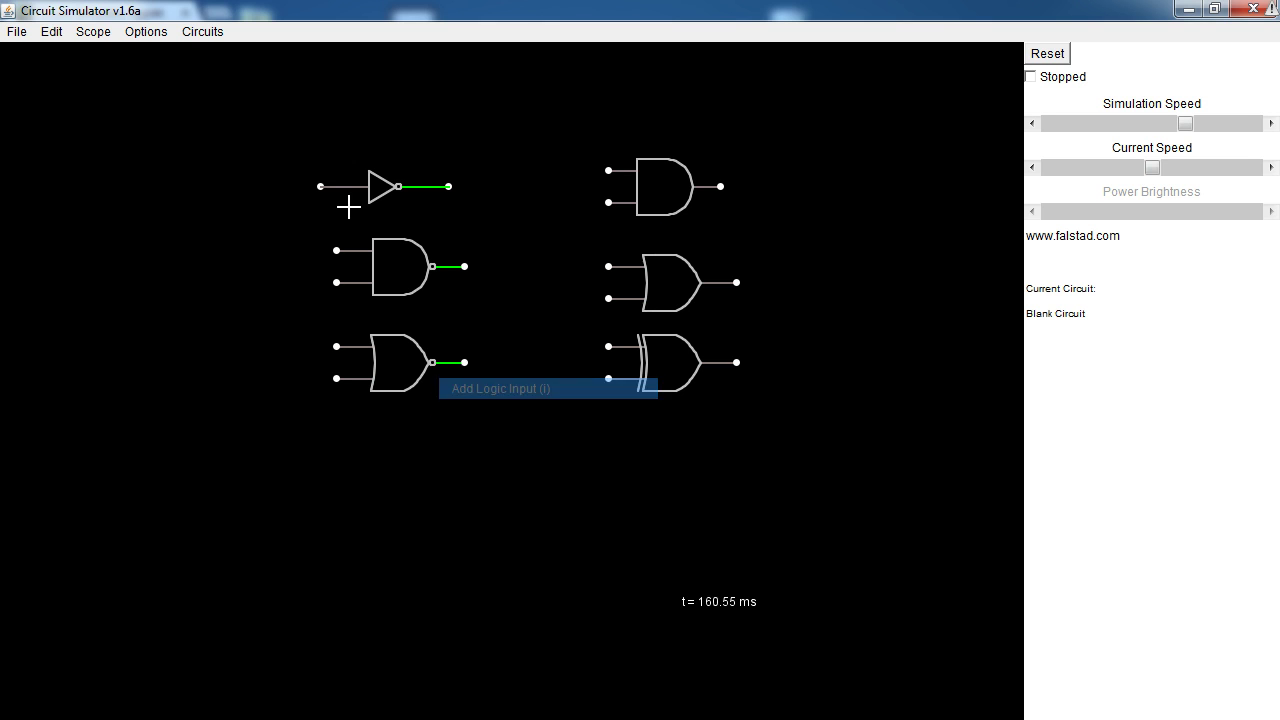
drag(318, 186, 244, 218)
right_click(199, 259)
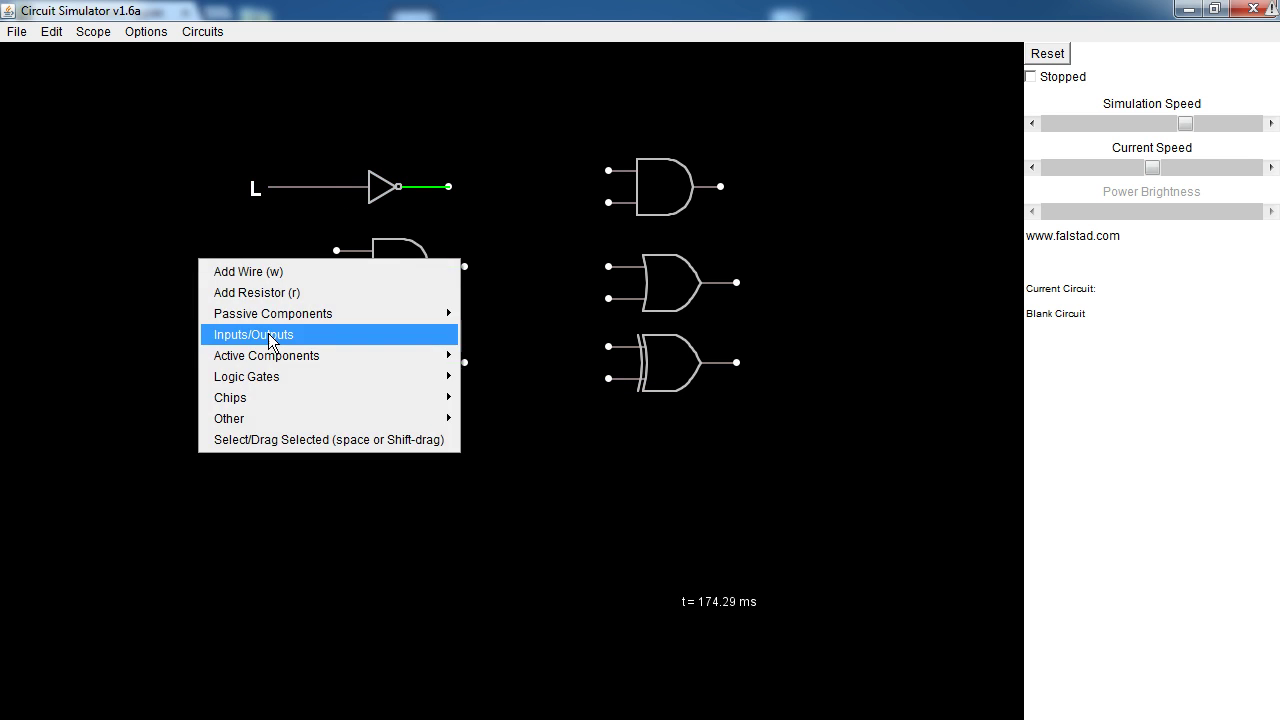
mouse_move(300, 335)
click(591, 503)
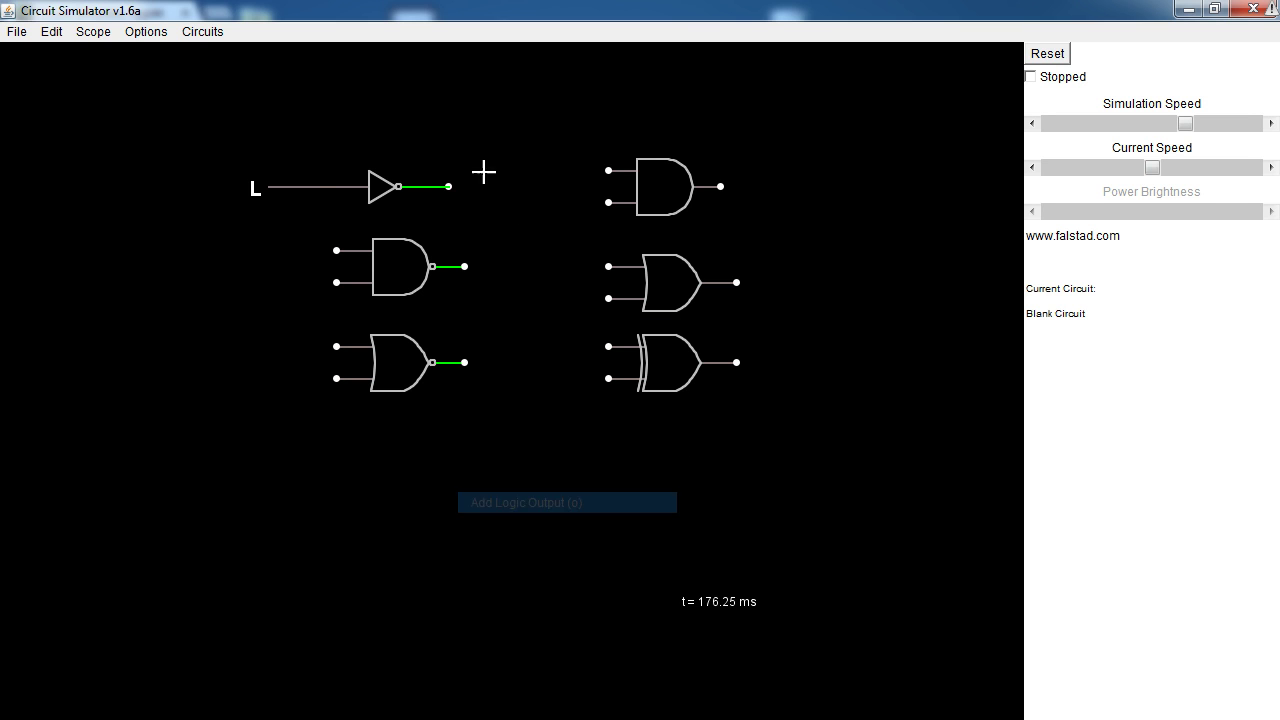
drag(449, 186, 516, 186)
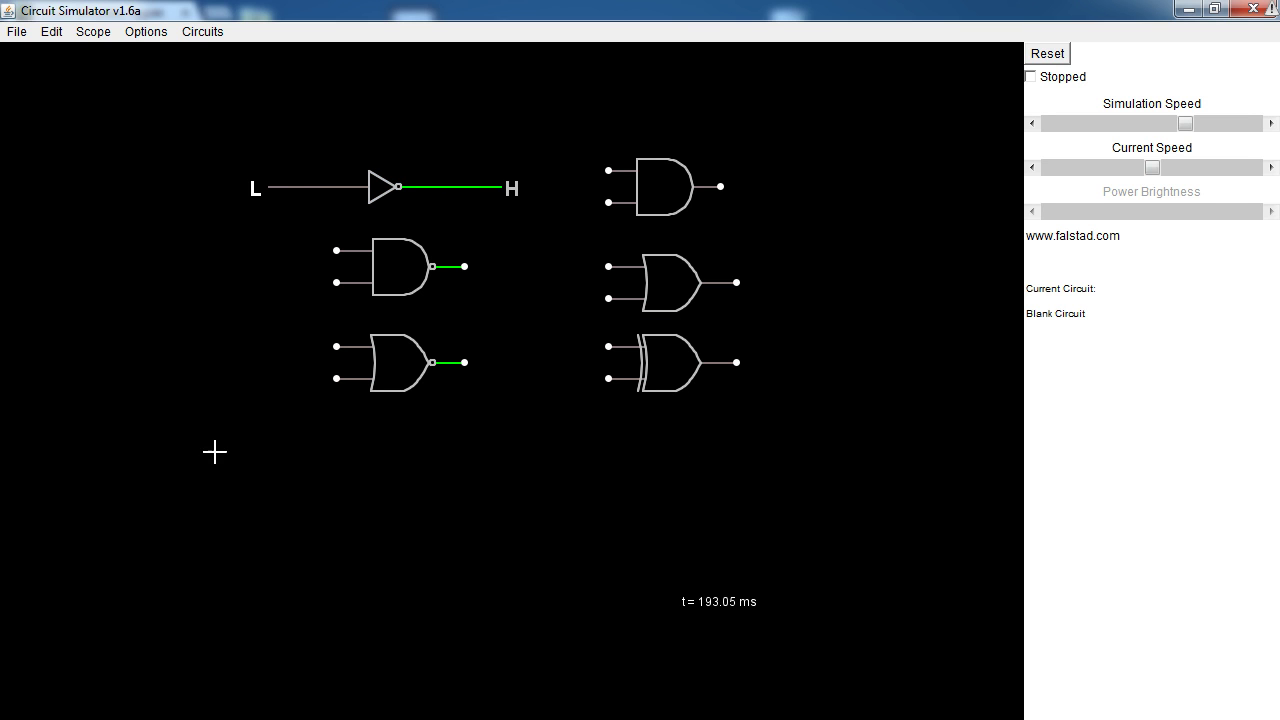
click(270, 188)
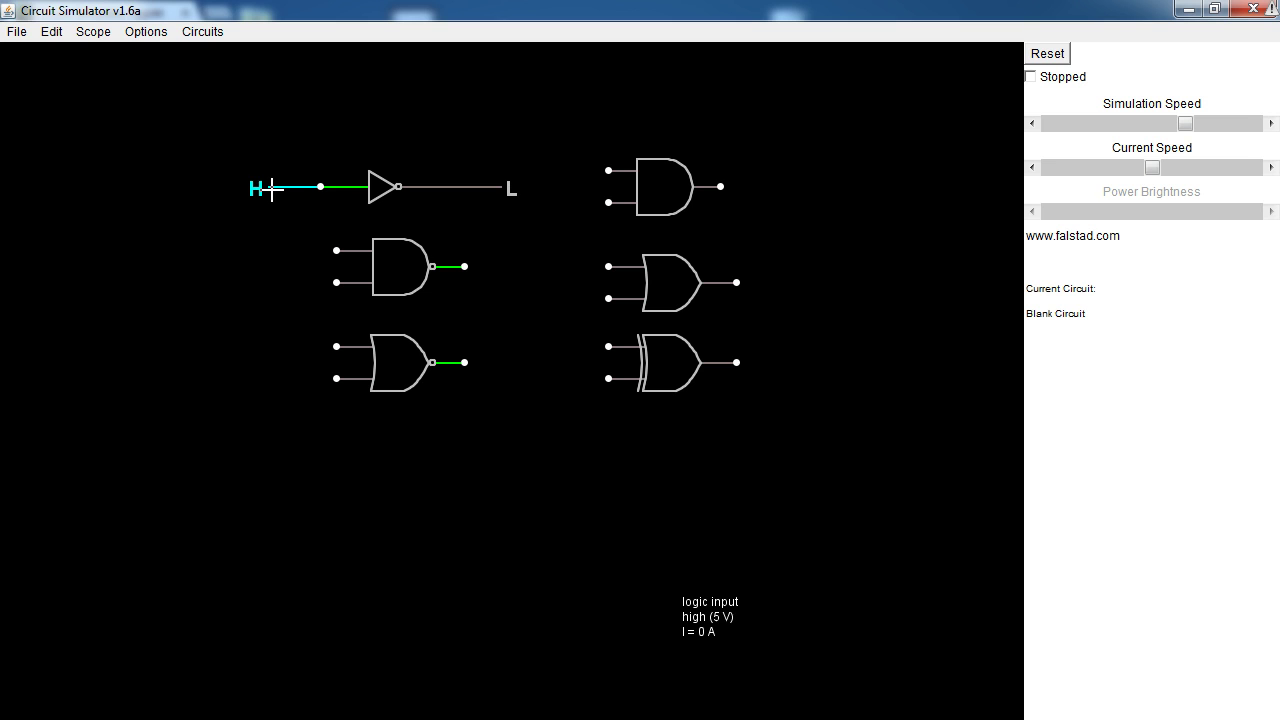
click(271, 188)
Delete the logic input and accept the inverter's slew rate setting
right_click(270, 189)
click(312, 288)
right_click(374, 184)
click(405, 192)
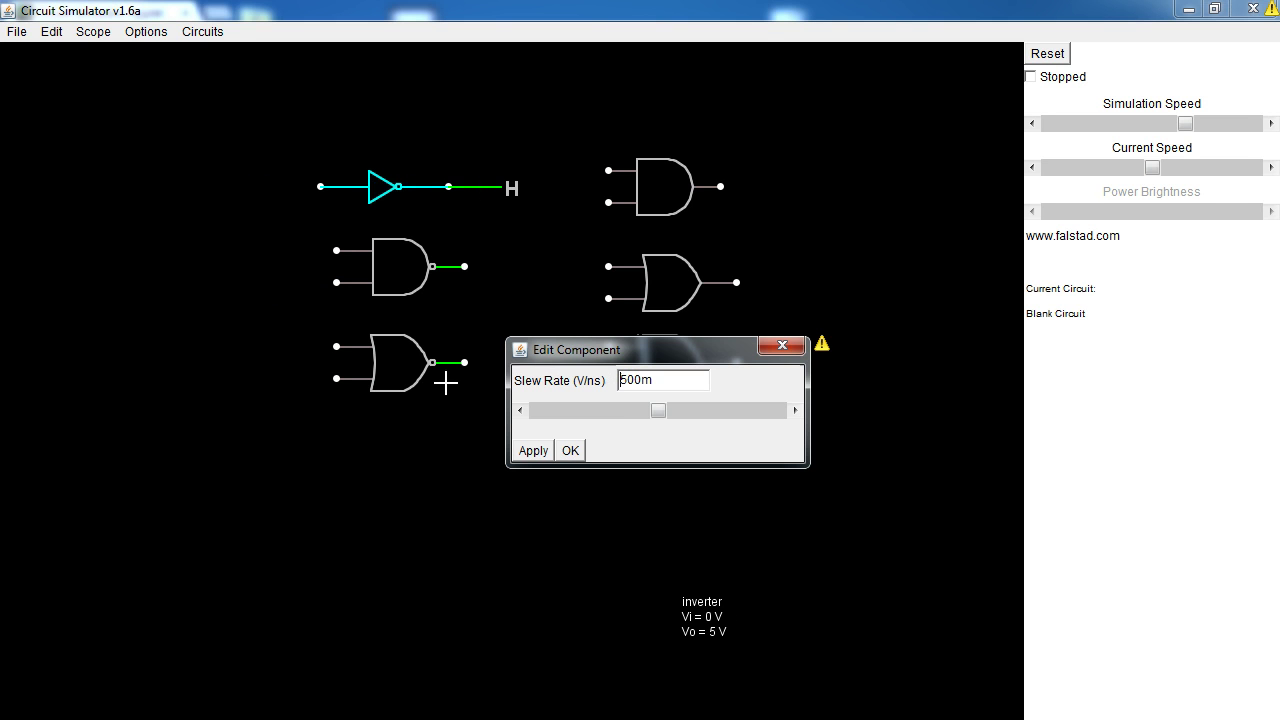
click(569, 451)
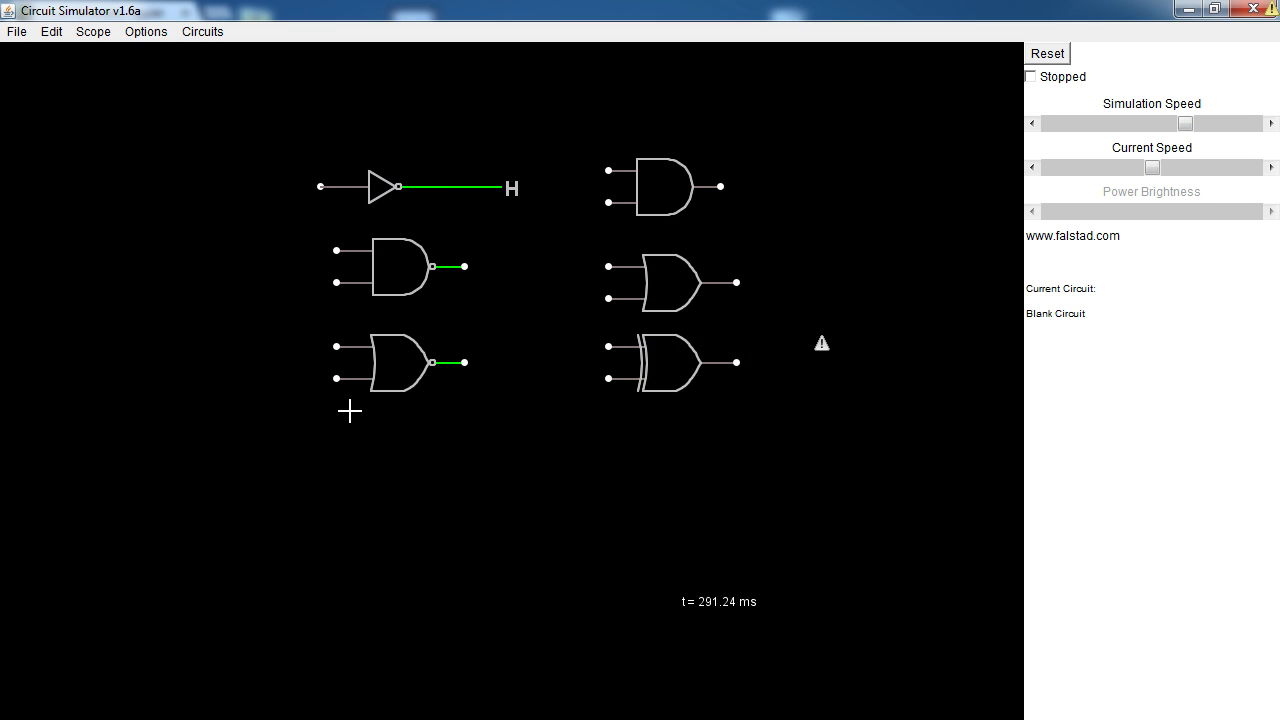
Attach a new logic input to the inverter's input
right_click(151, 271)
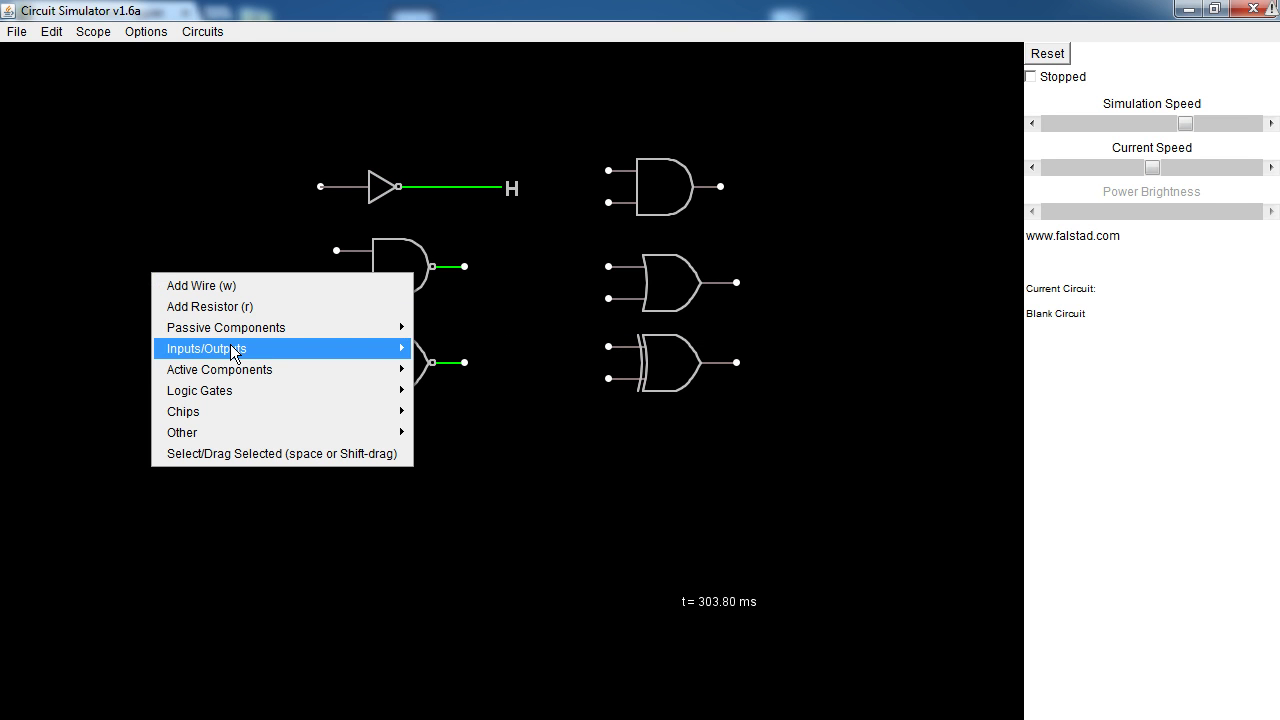
mouse_move(232, 347)
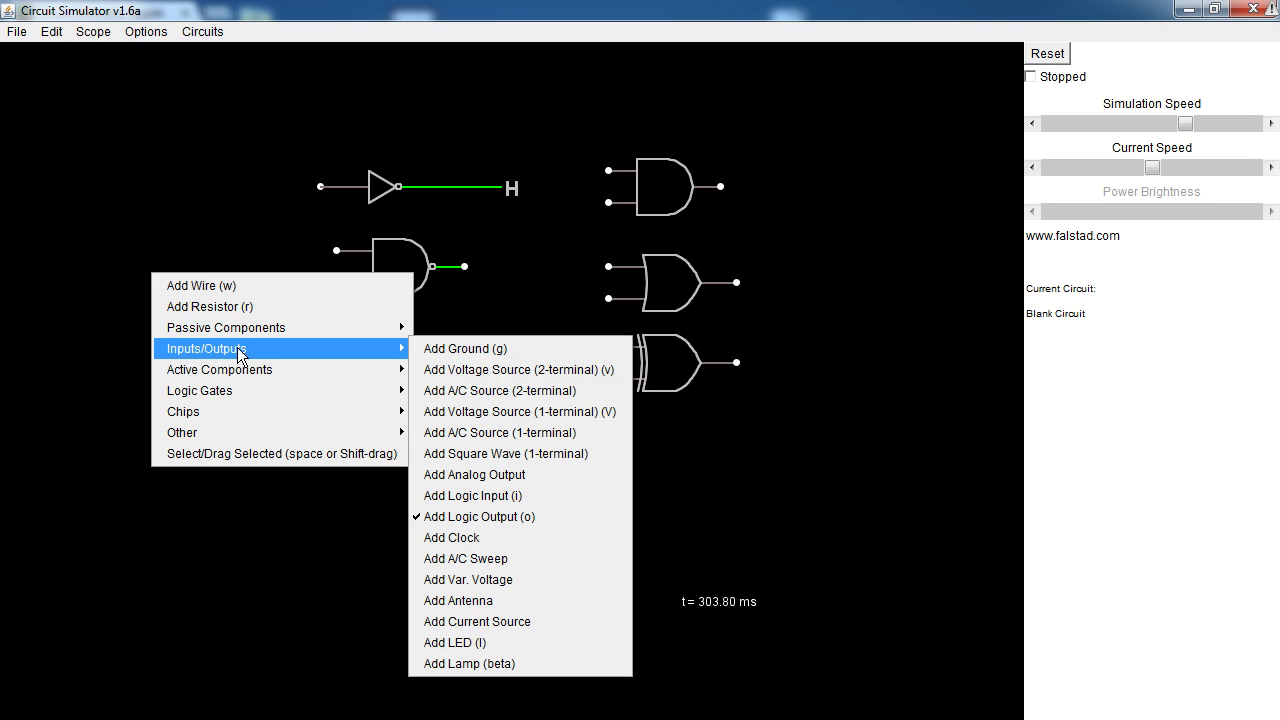
click(575, 514)
right_click(87, 203)
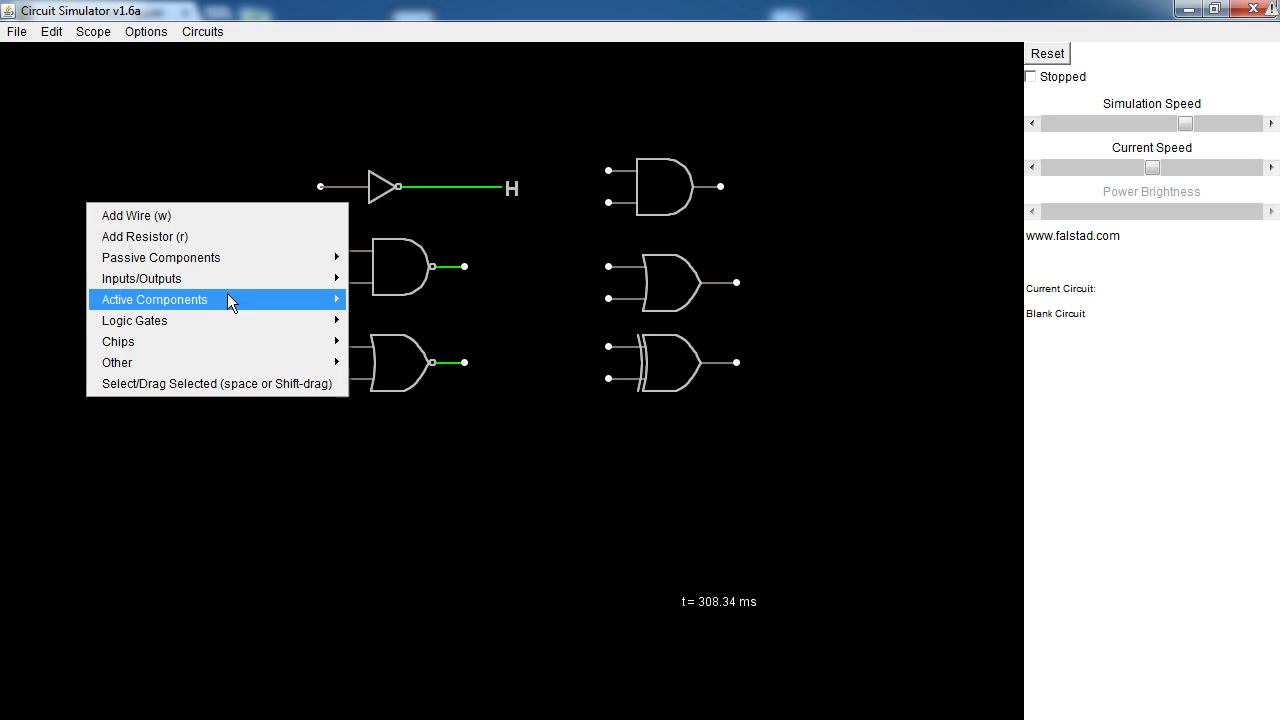
mouse_move(226, 279)
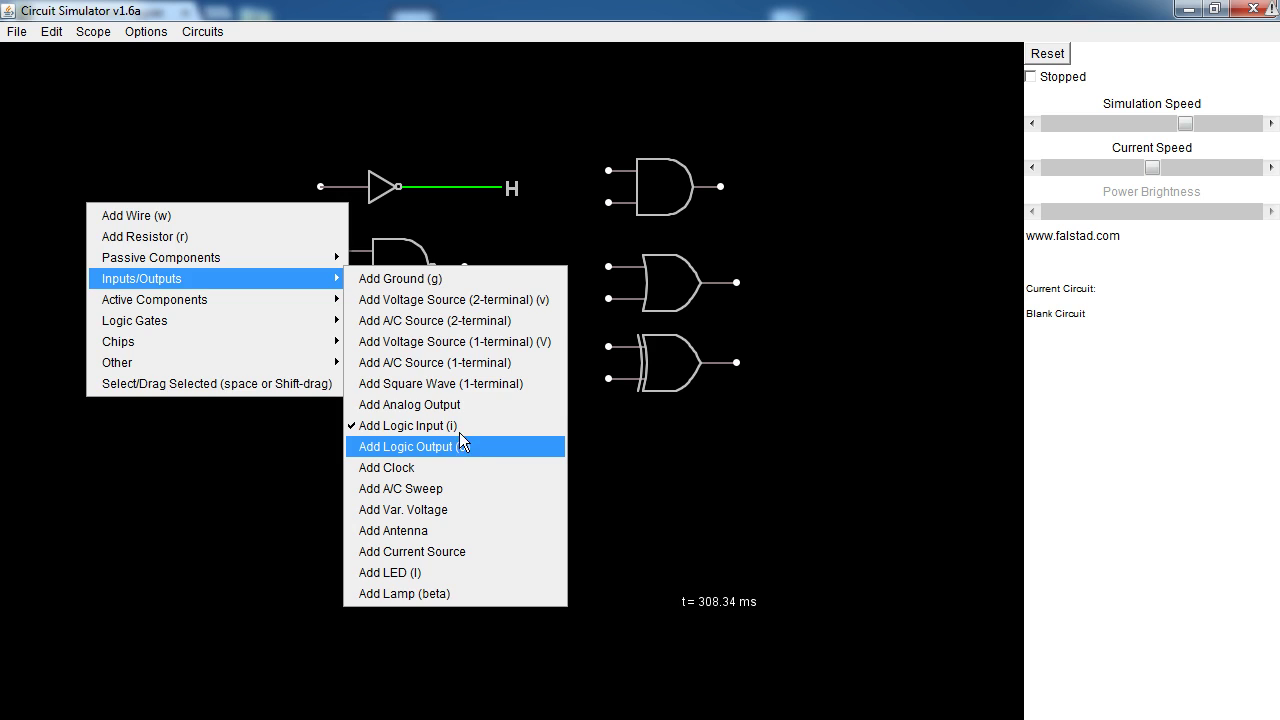
click(459, 430)
drag(318, 188, 257, 189)
Check the logic input's settings (5 V high, 0 V low) and close them unchanged
right_click(269, 192)
click(313, 208)
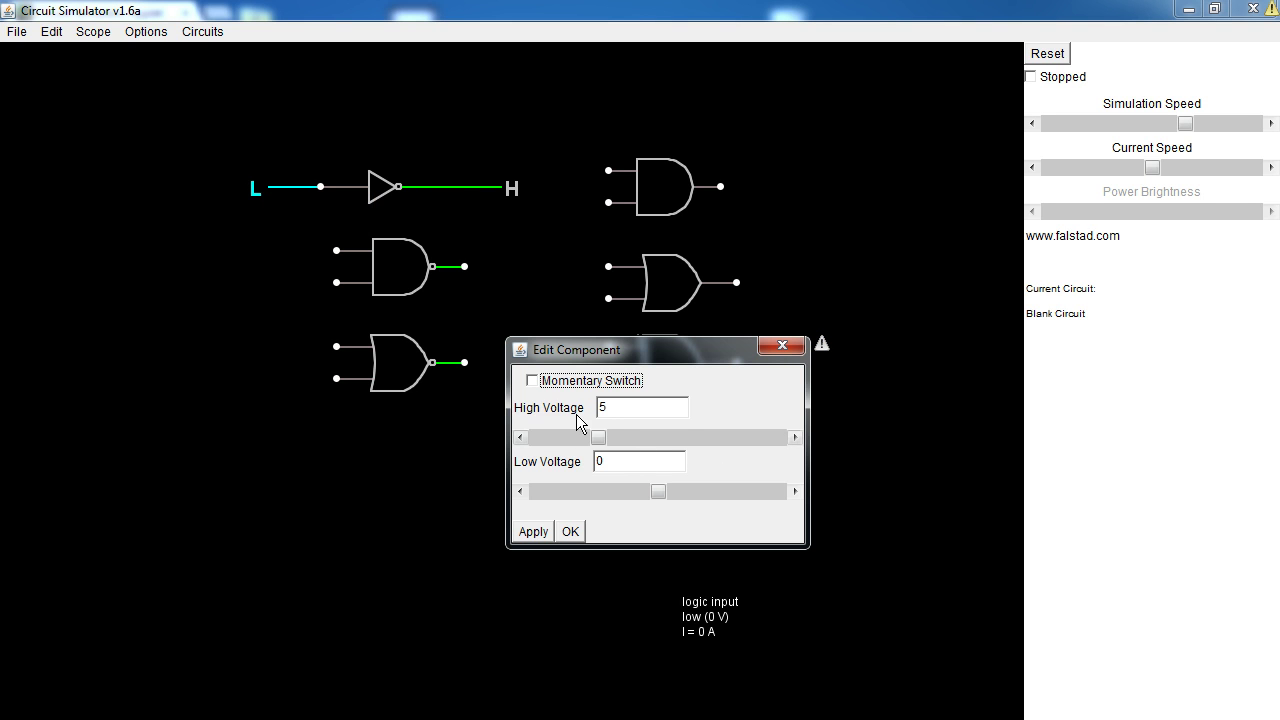
click(574, 530)
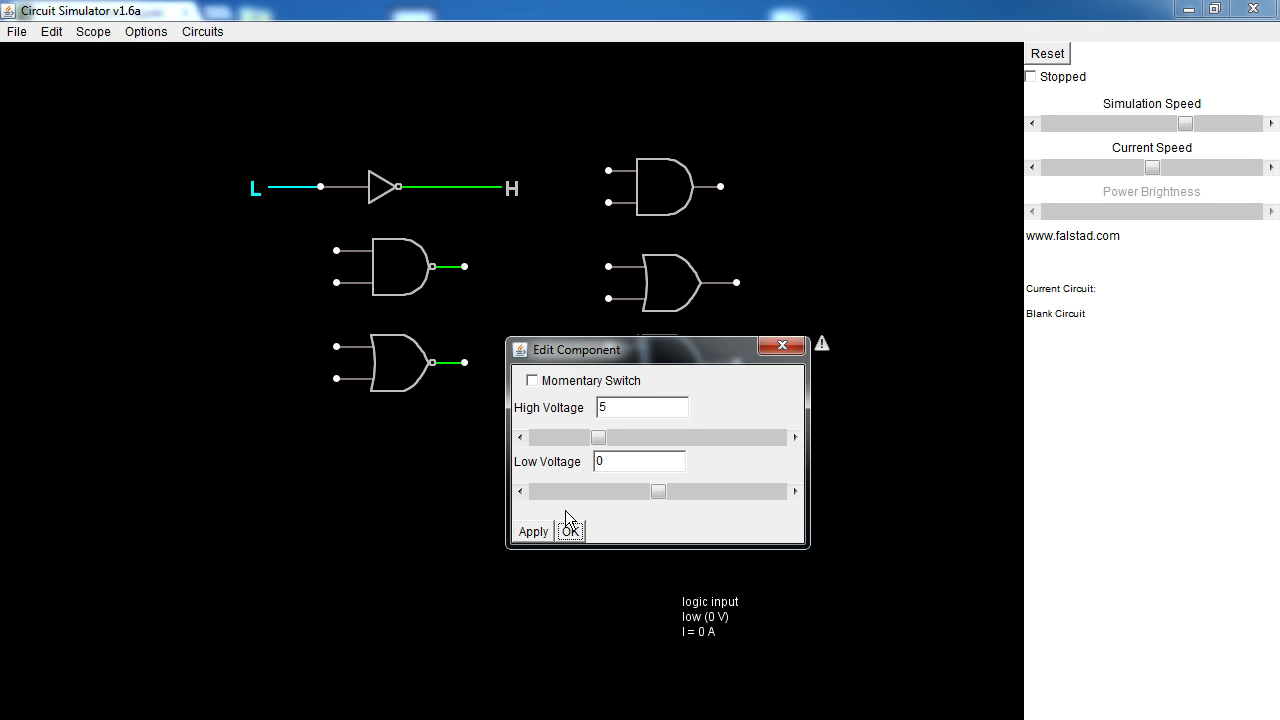
click(569, 531)
Replace the logic input with a variable voltage source and lower it to about 1.6 V
right_click(259, 188)
click(307, 285)
right_click(203, 260)
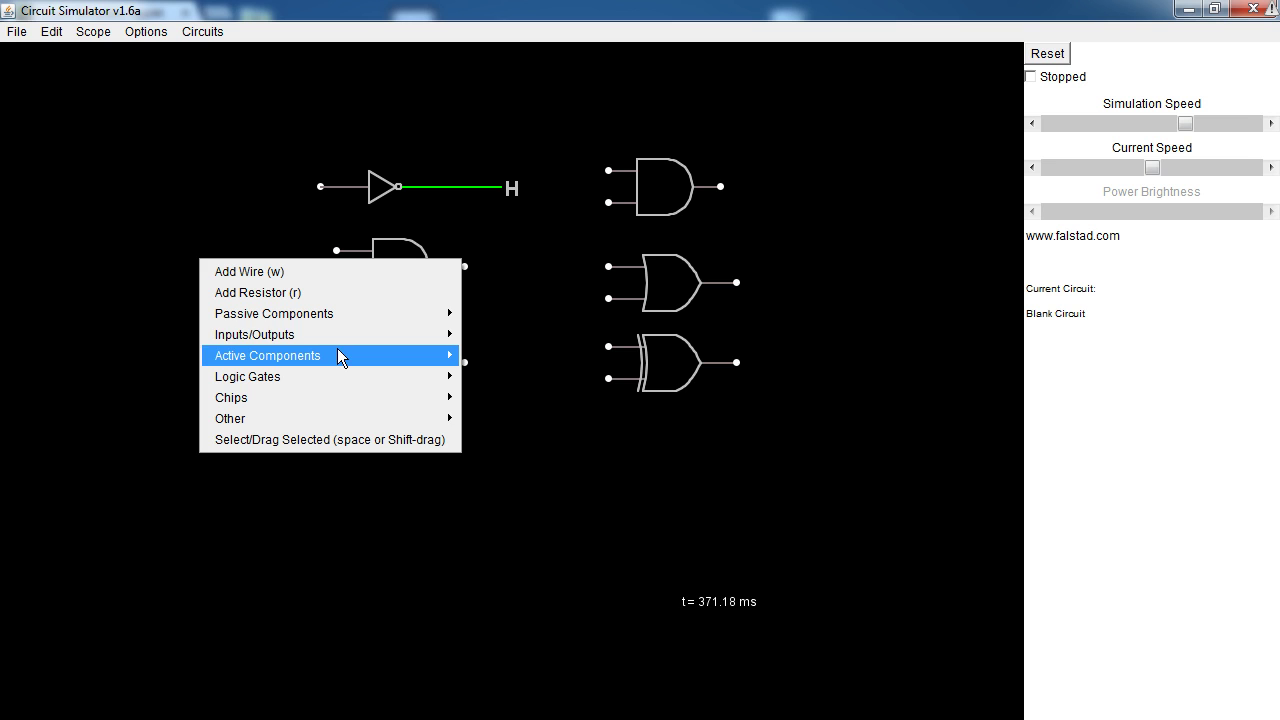
mouse_move(316, 334)
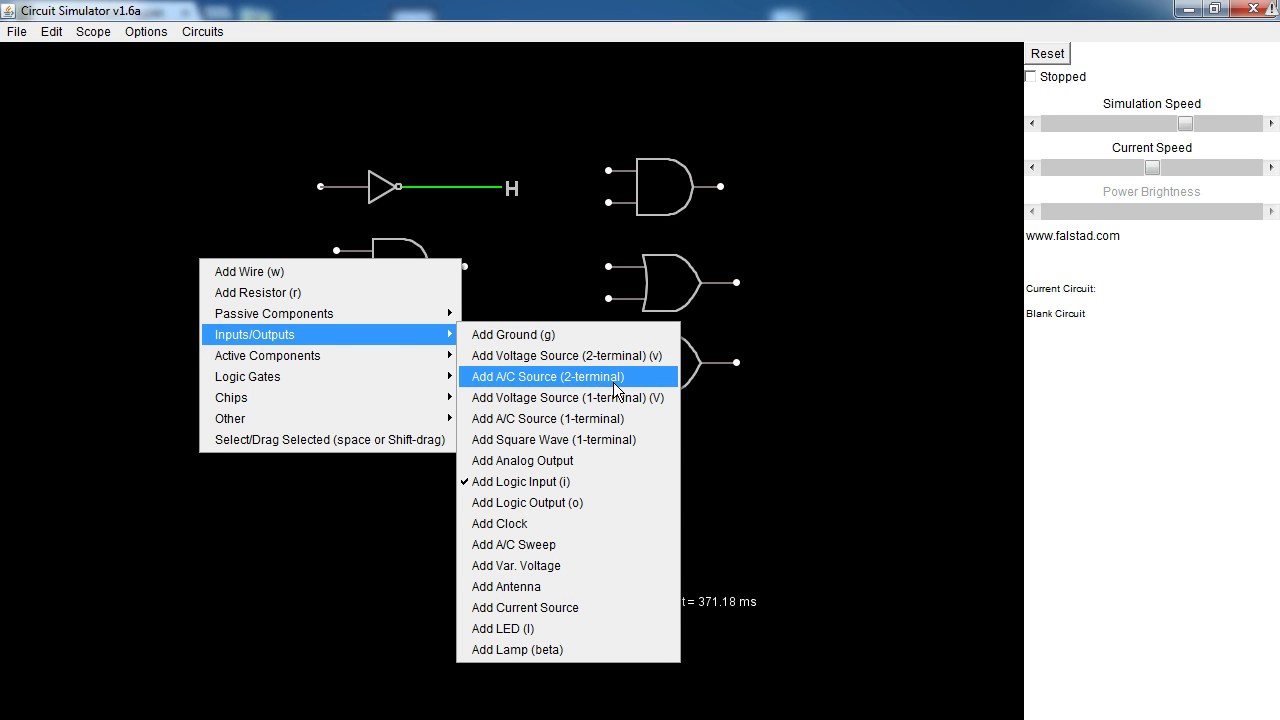
click(597, 563)
drag(320, 185, 246, 186)
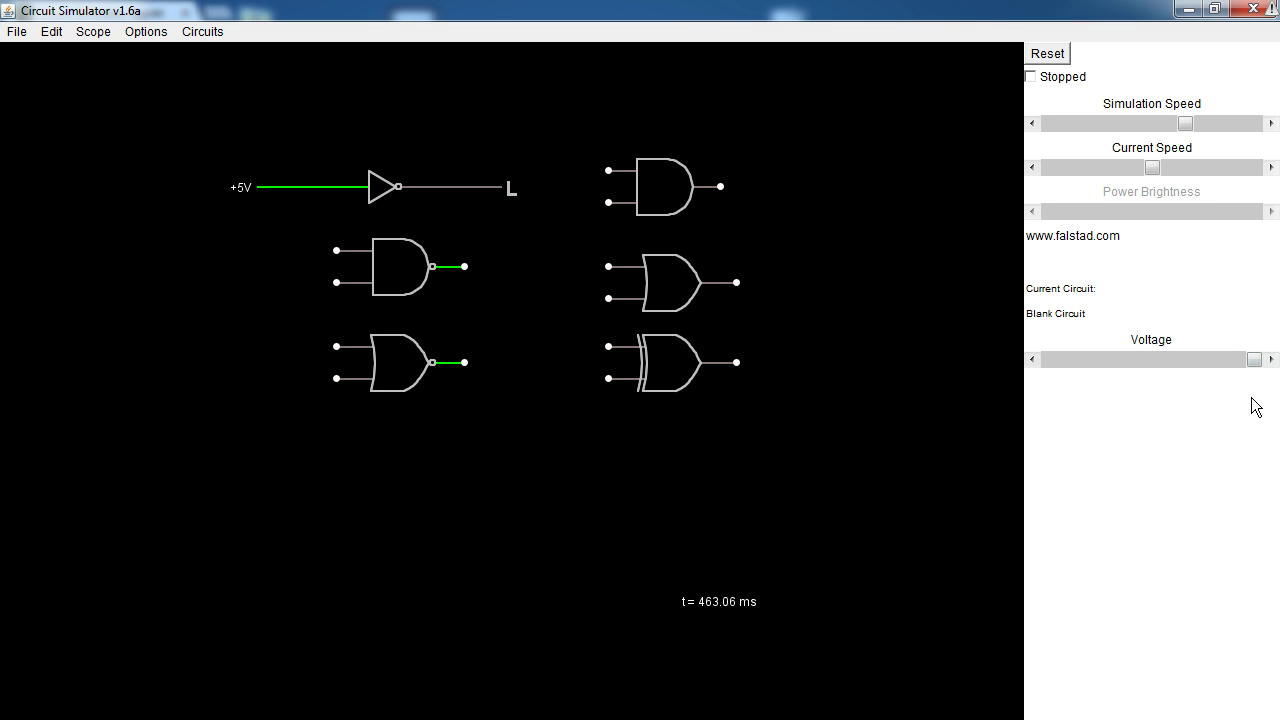
mouse_move(1256, 362)
mouse_down()
mouse_move(1060, 365)
mouse_move(1268, 366)
mouse_move(1049, 371)
mouse_move(1262, 372)
mouse_up()
Clear to a Blank Circuit and bring up the Active Components list
click(203, 31)
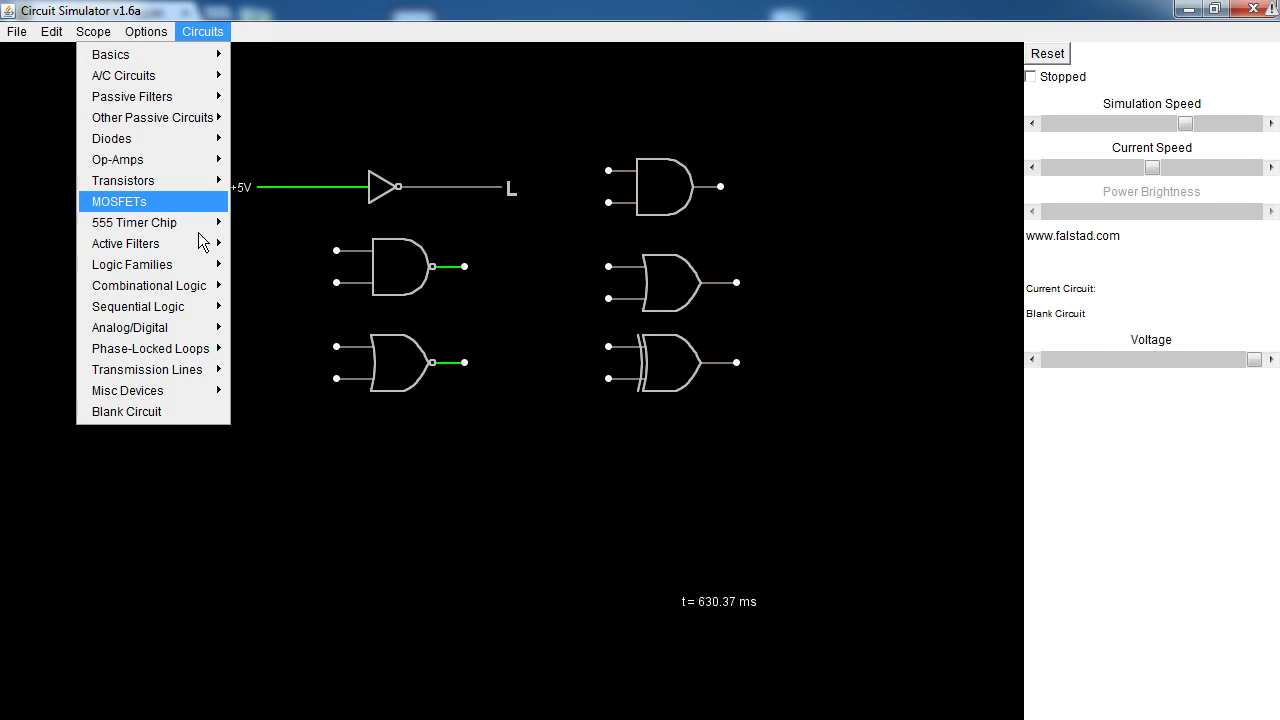
click(174, 408)
right_click(283, 224)
mouse_move(489, 366)
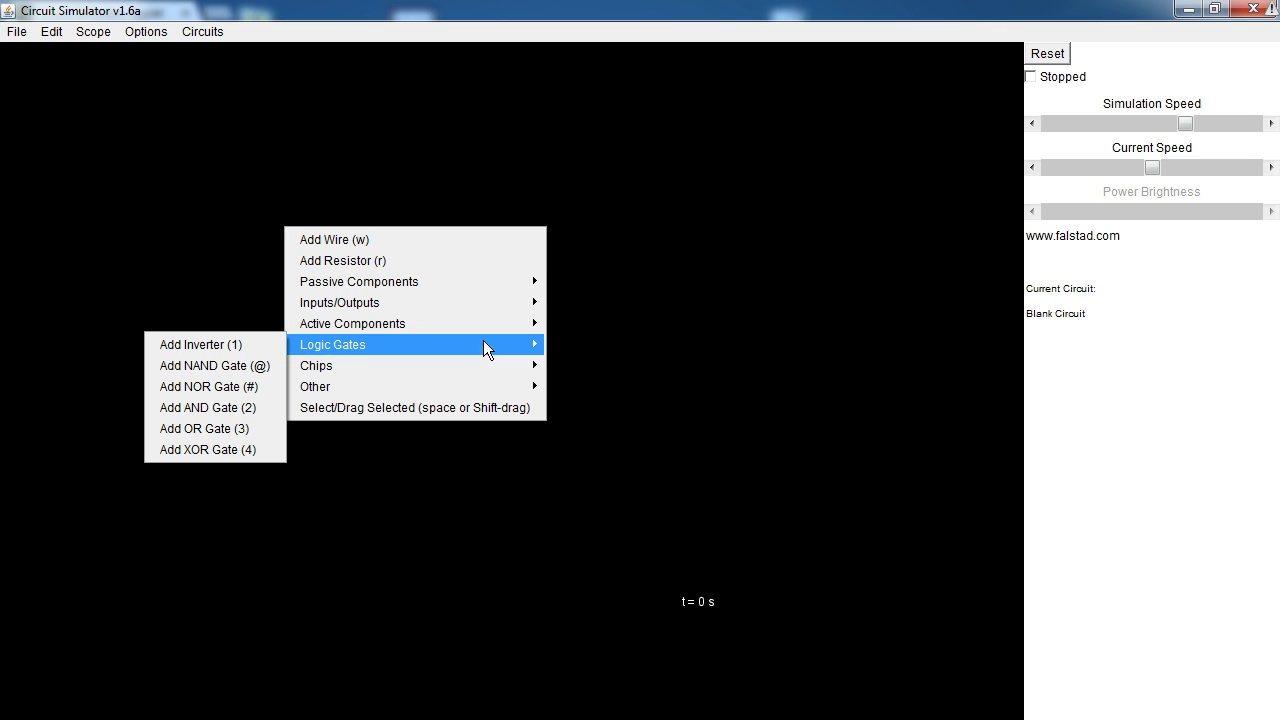
mouse_move(467, 322)
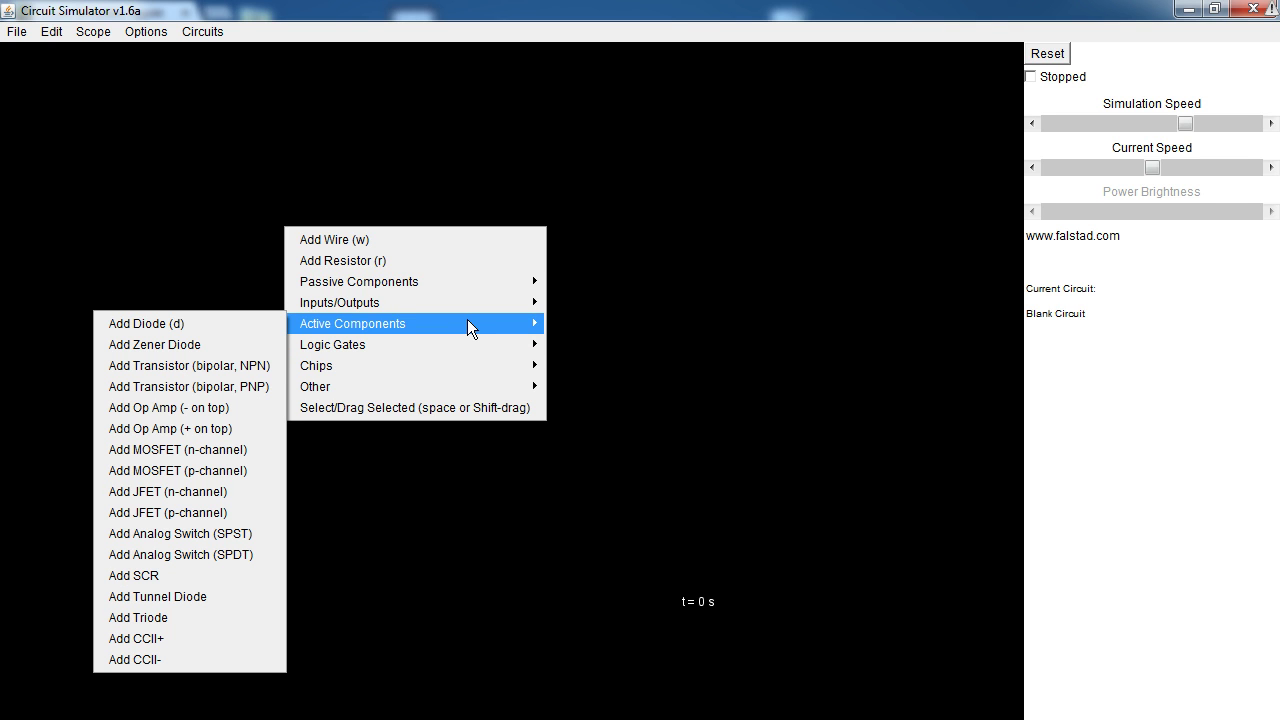
Place an NPN transistor with an LED above its collector
click(175, 369)
drag(400, 298, 464, 296)
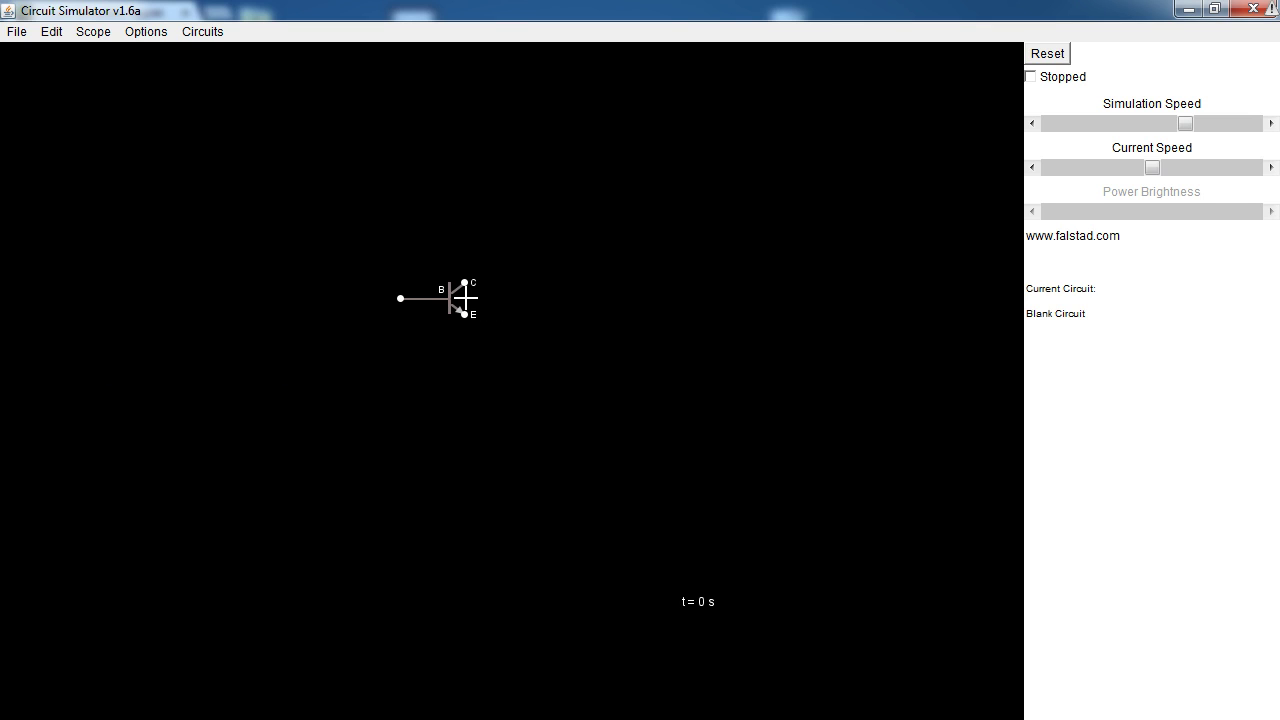
right_click(513, 339)
mouse_move(617, 416)
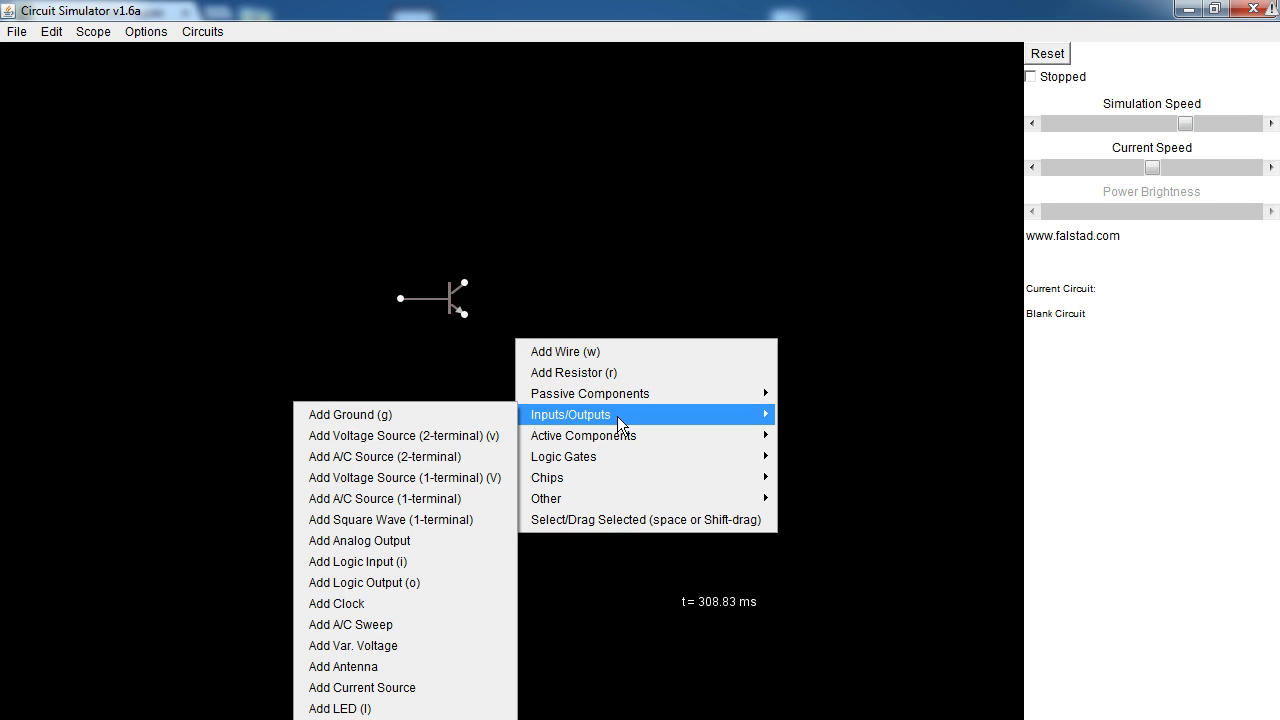
click(415, 688)
drag(464, 202, 464, 284)
Add a +5V rail to the LED top and a 100 Ω resistor below the emitter
right_click(565, 224)
mouse_move(722, 305)
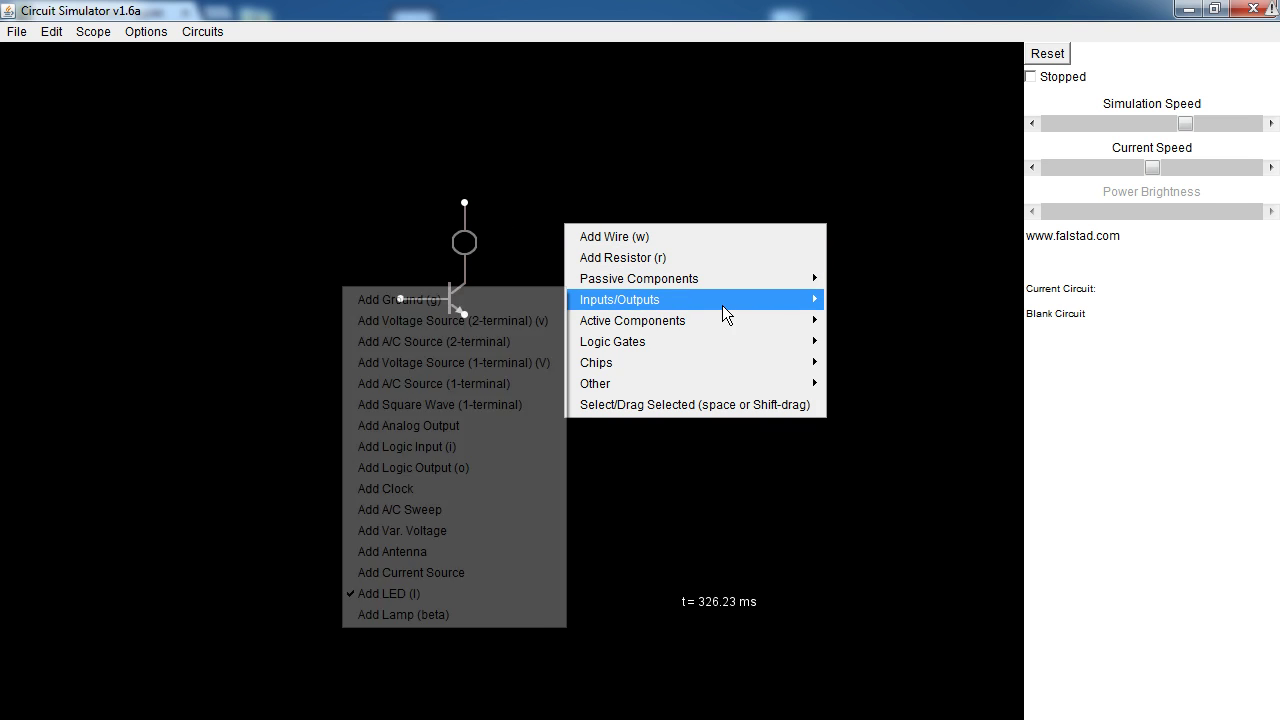
click(440, 362)
drag(464, 202, 400, 203)
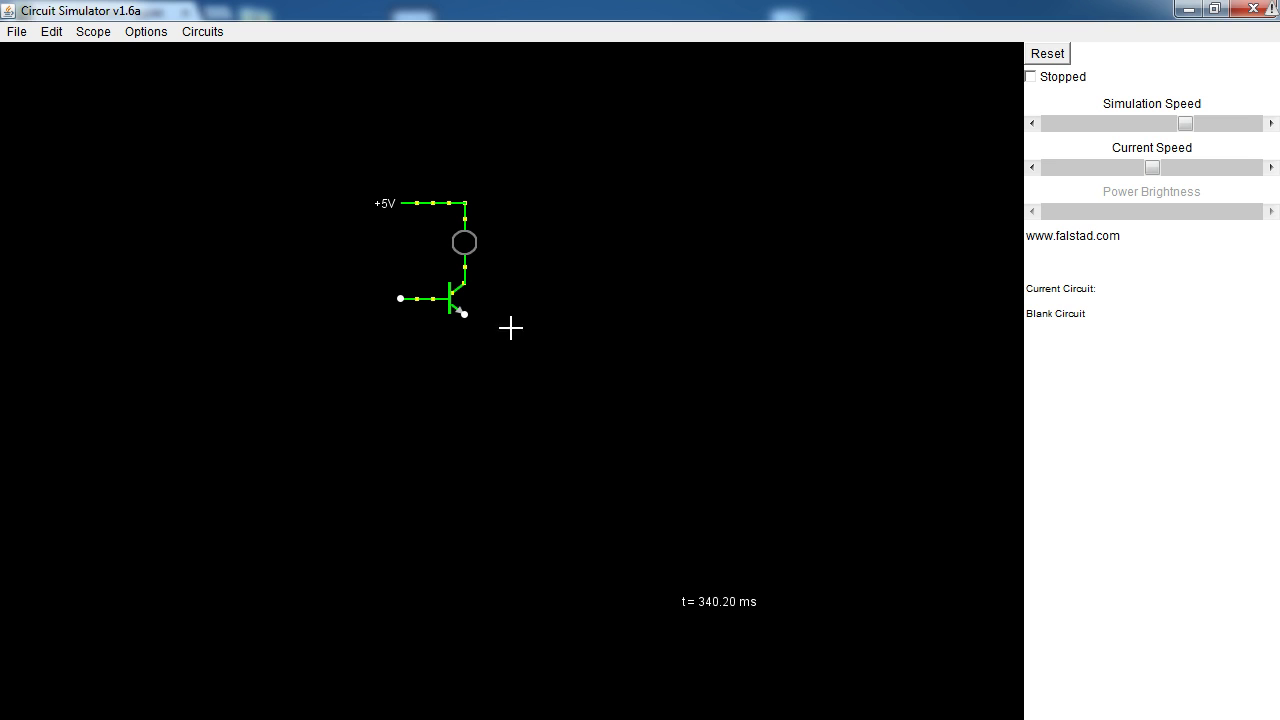
key(r)
drag(468, 322, 468, 355)
drag(467, 379, 466, 376)
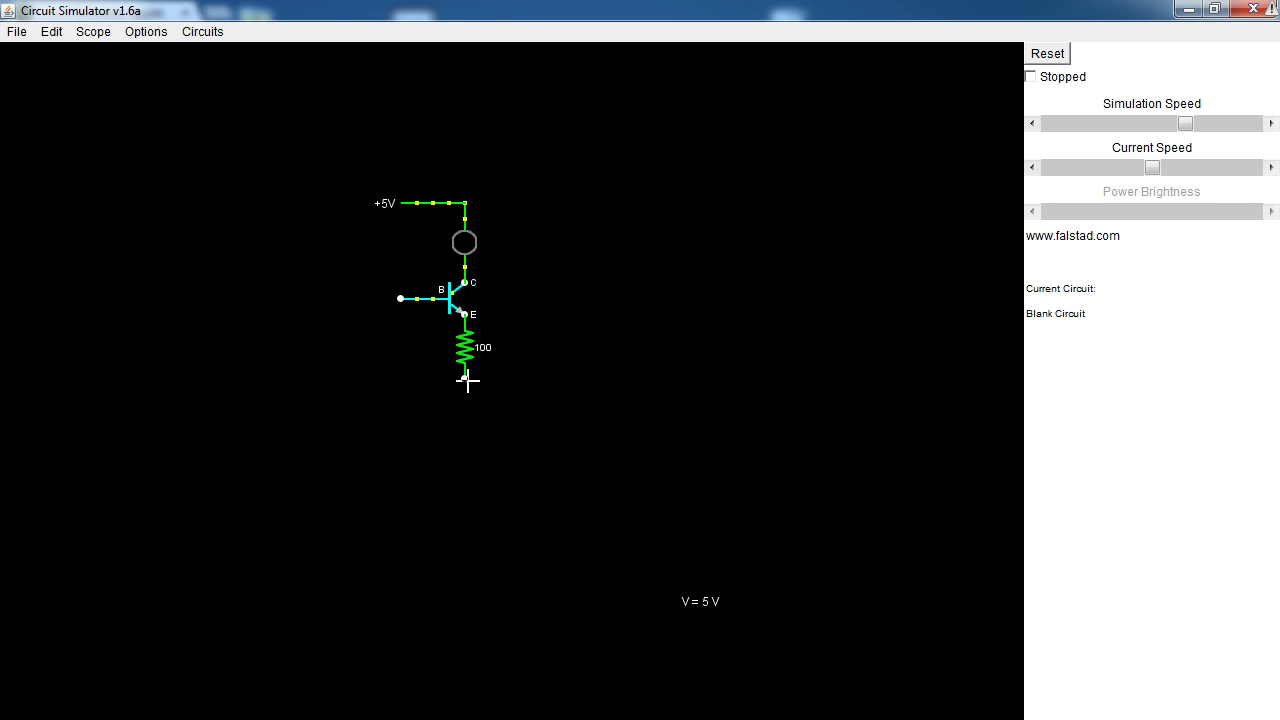
Ground the resistor and add a variable +5V source at the transistor base
right_click(592, 374)
mouse_move(673, 457)
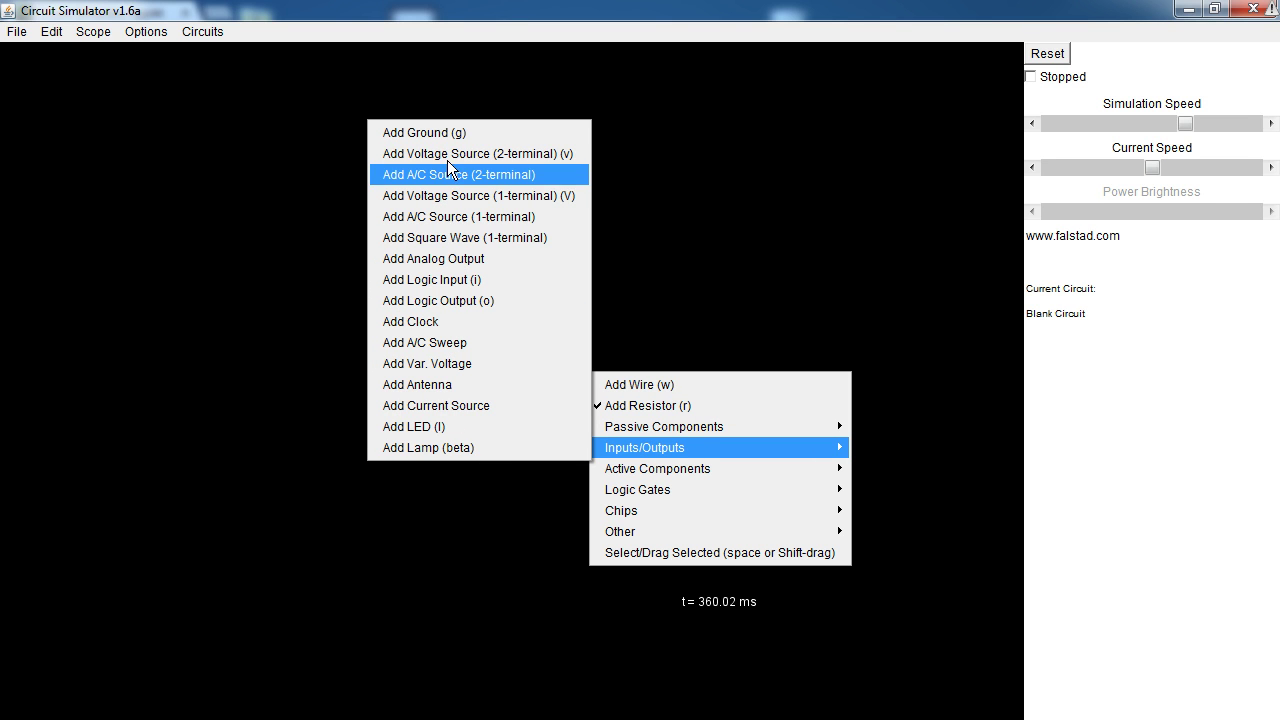
click(447, 134)
drag(463, 383, 466, 406)
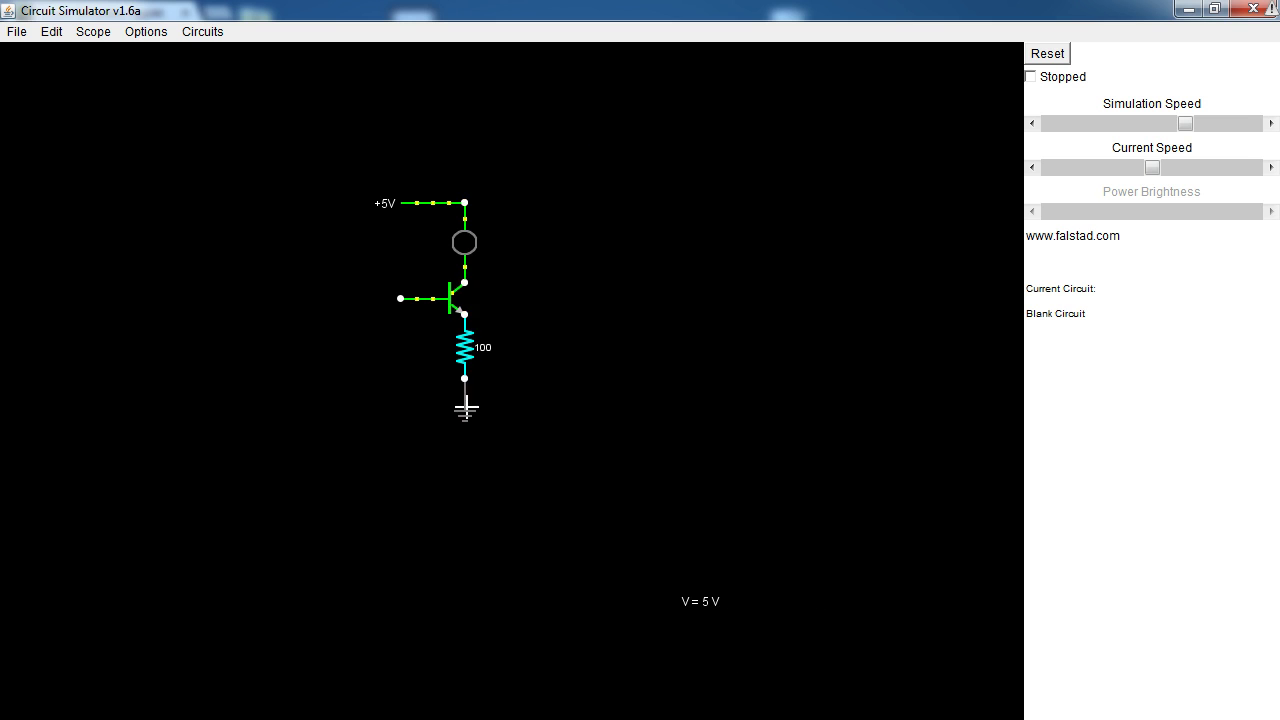
right_click(635, 377)
mouse_move(727, 459)
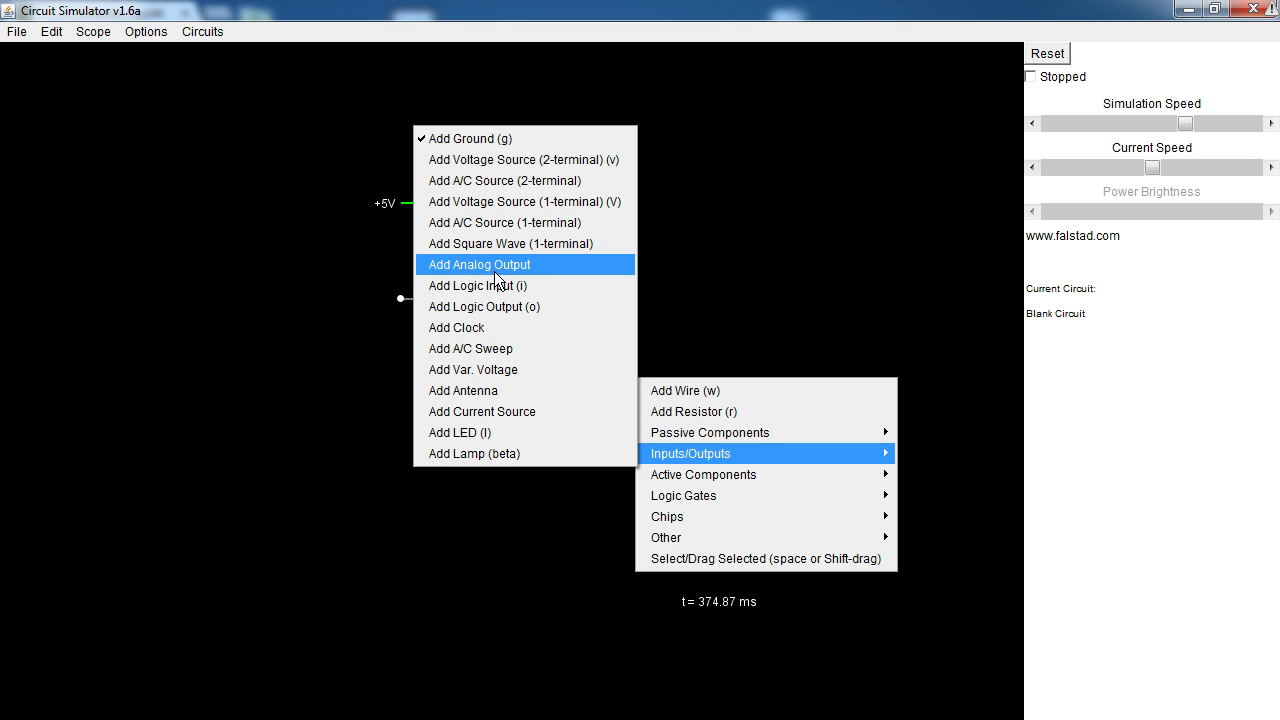
click(502, 370)
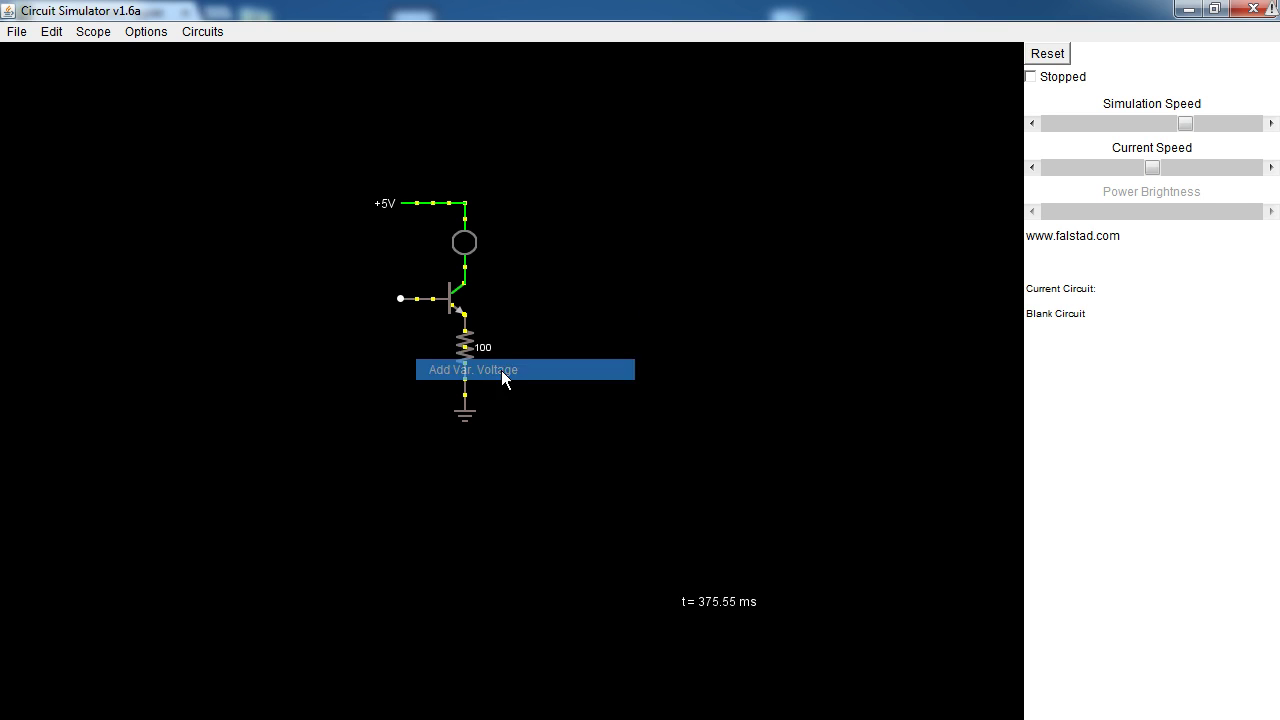
mouse_move(400, 298)
mouse_down()
mouse_move(303, 302)
mouse_move(400, 298)
mouse_up()
Link the source to the base with a 100 Ω resistor, lower it to 4 V, keep transistor beta 100
key(r)
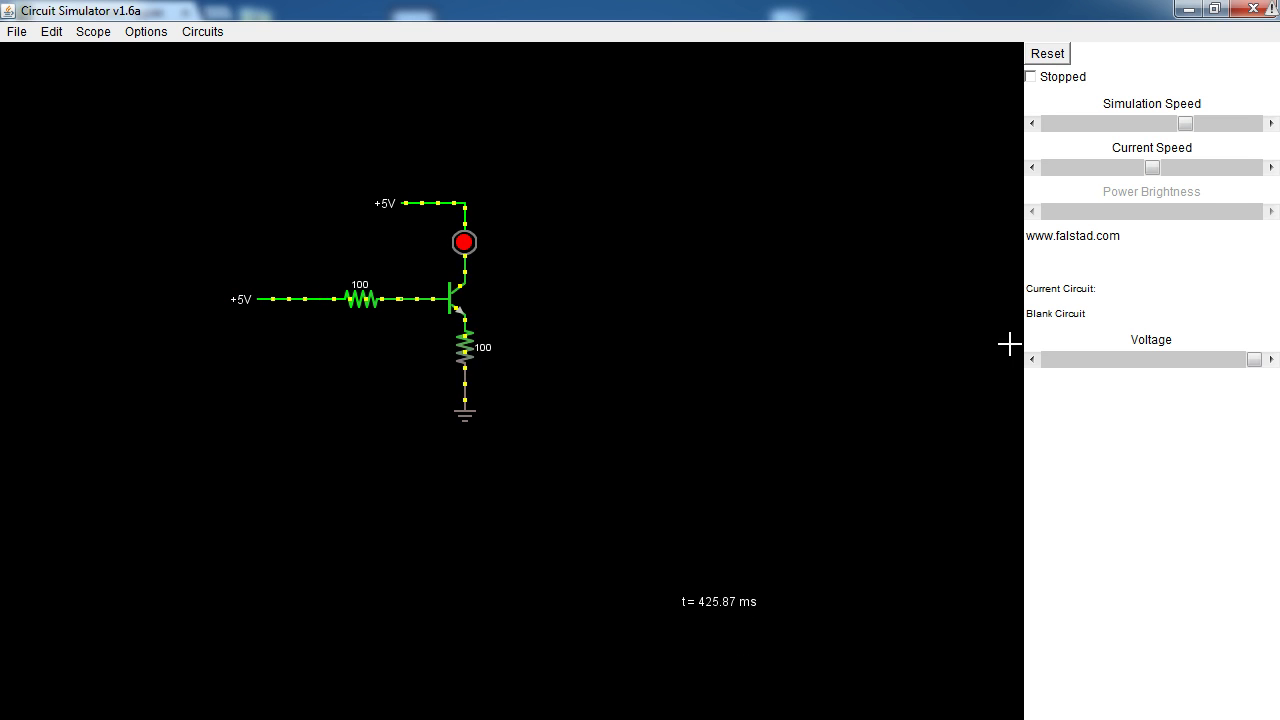
drag(1254, 364, 1213, 362)
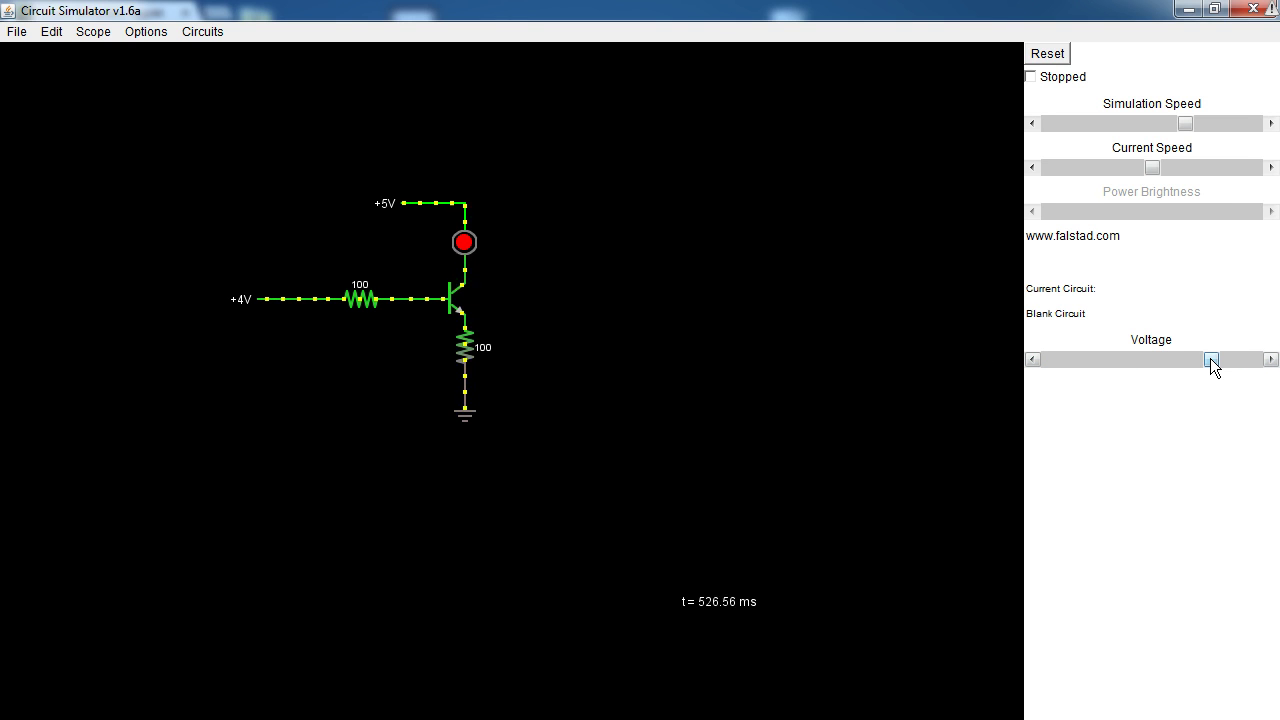
right_click(464, 298)
click(484, 316)
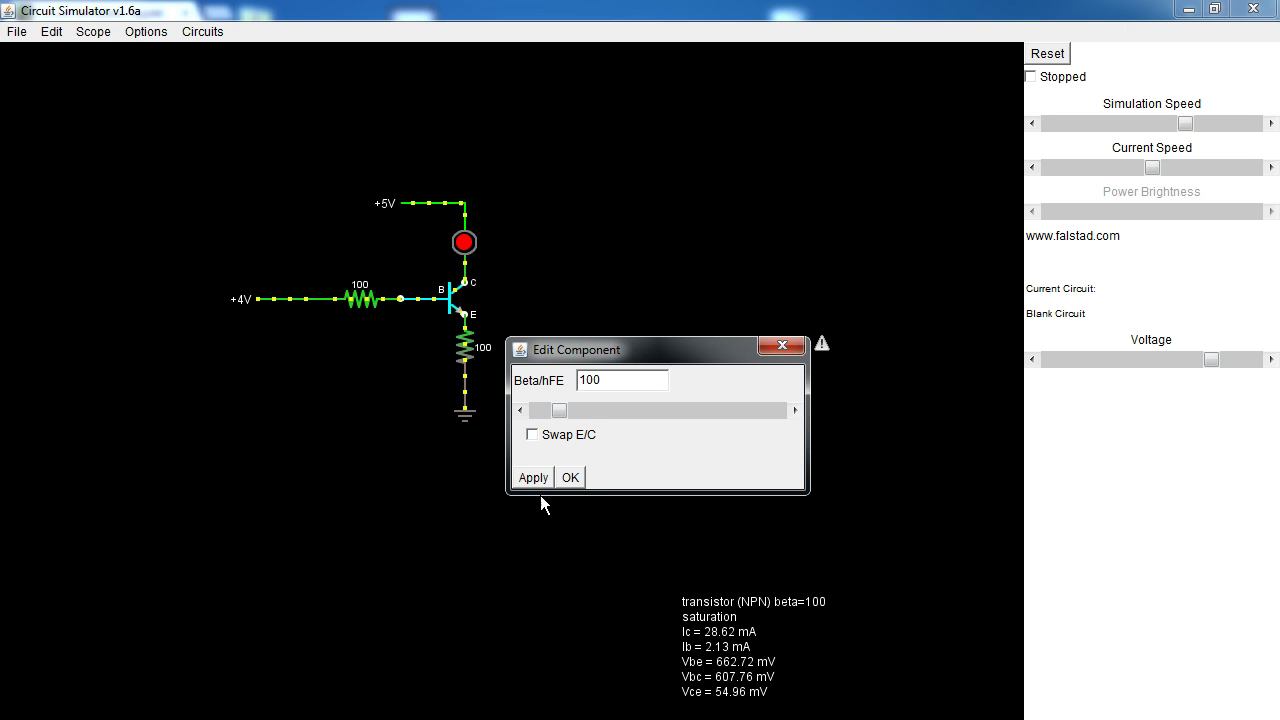
click(570, 478)
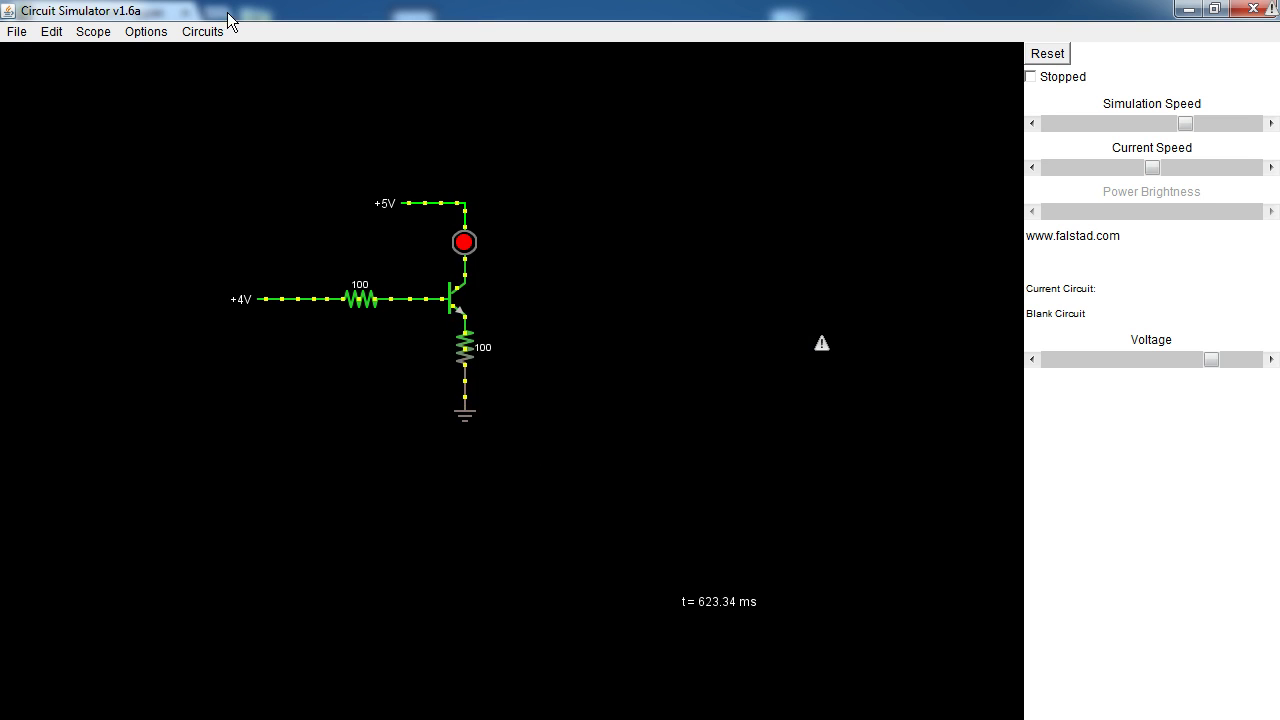
click(202, 31)
Clear the canvas to a Blank Circuit and bring up the 555 Timer Chip example list
click(179, 405)
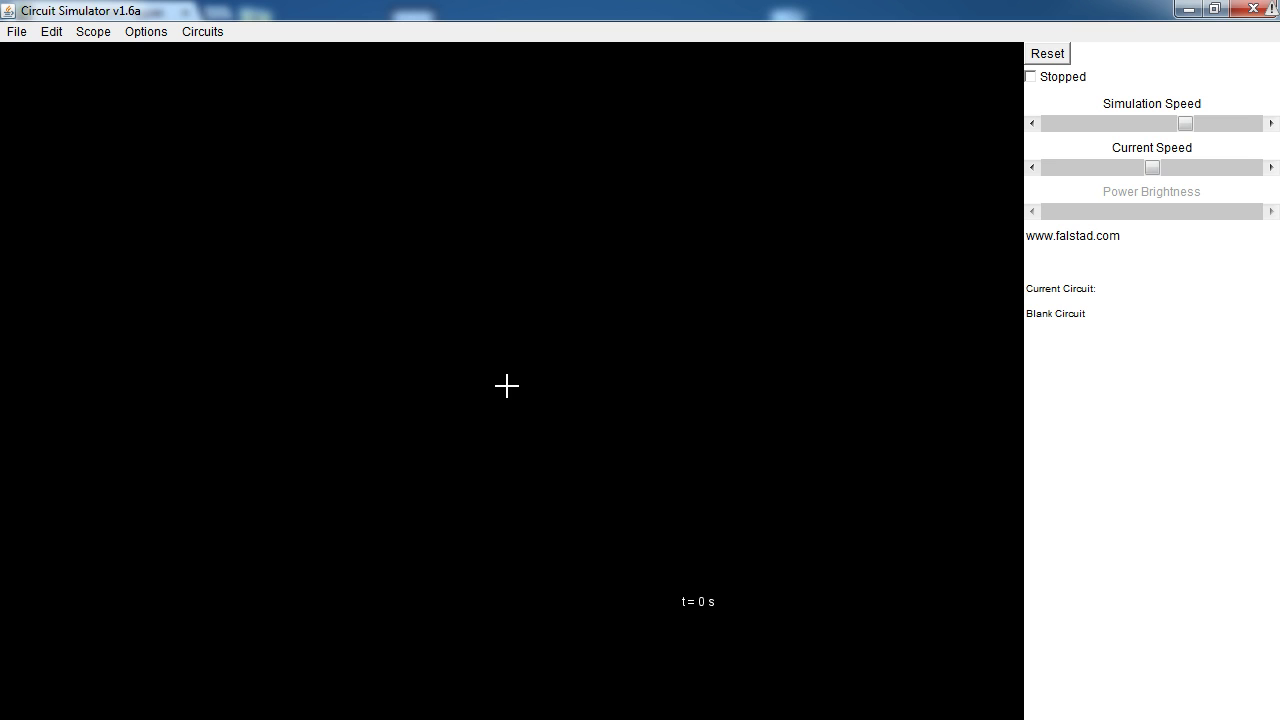
click(205, 31)
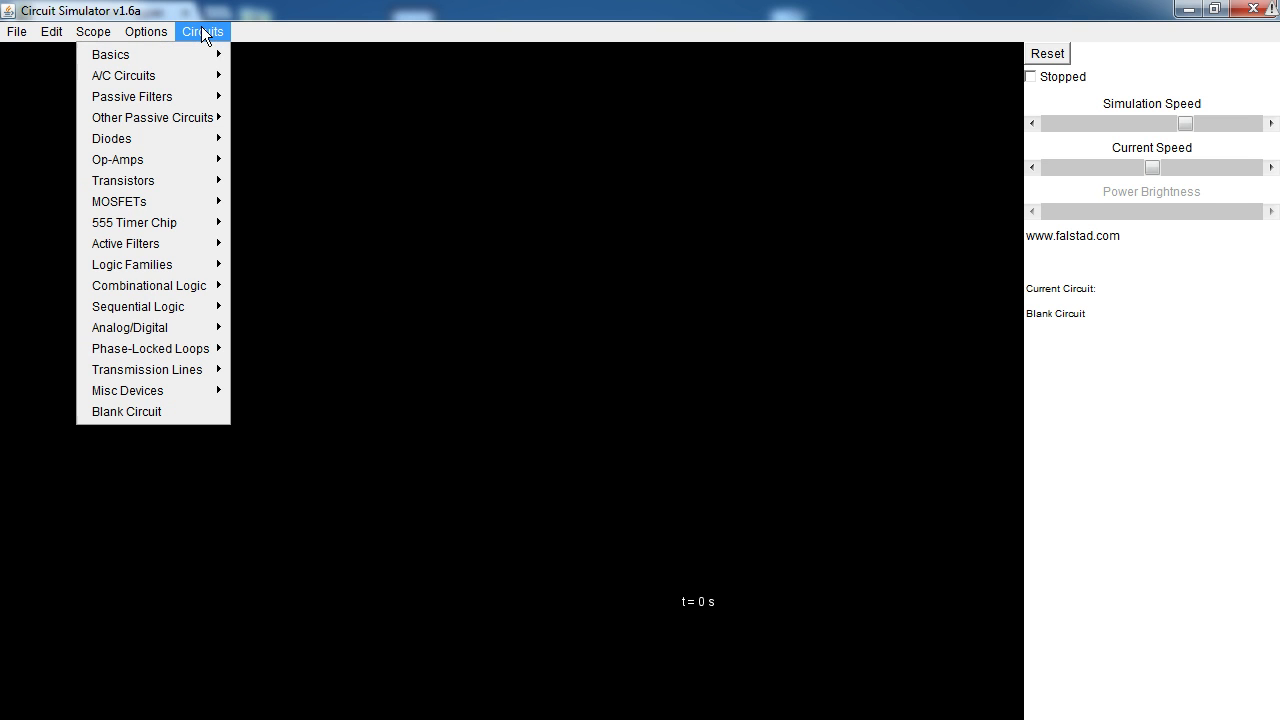
mouse_move(169, 217)
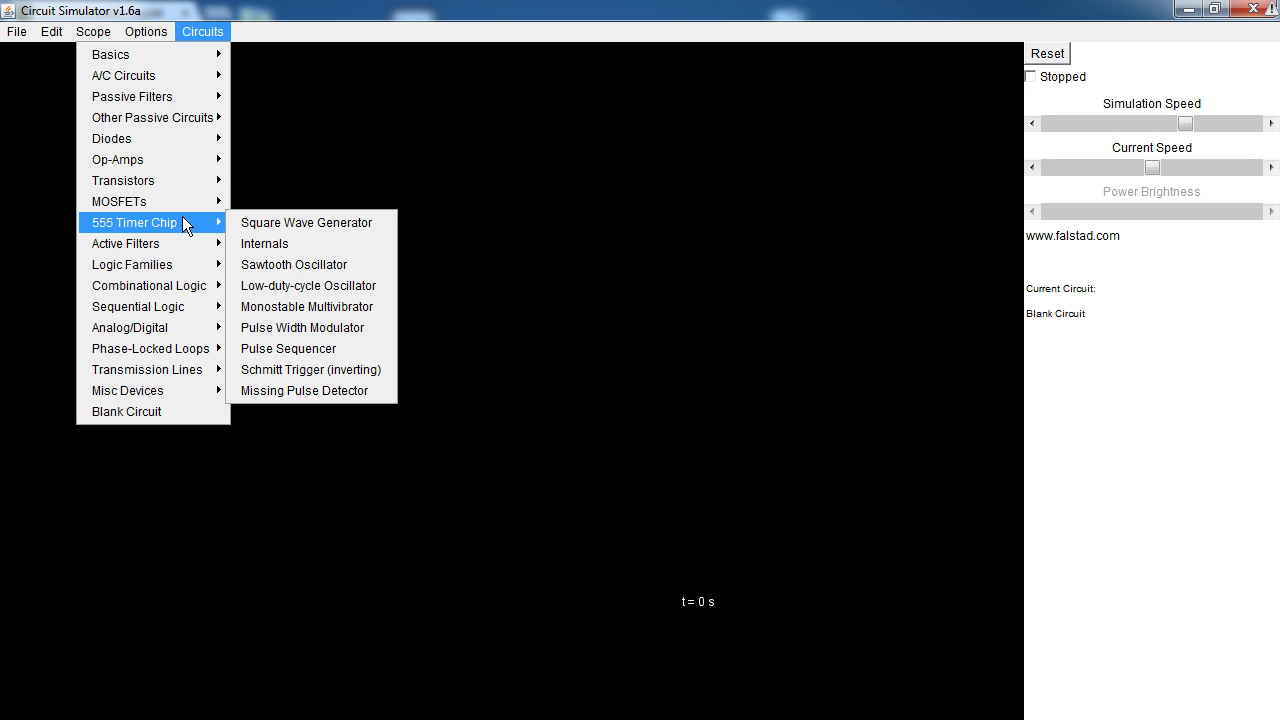
Load the 555 Monostable Multivibrator example and toggle its H trigger input to fire a pulse
click(339, 307)
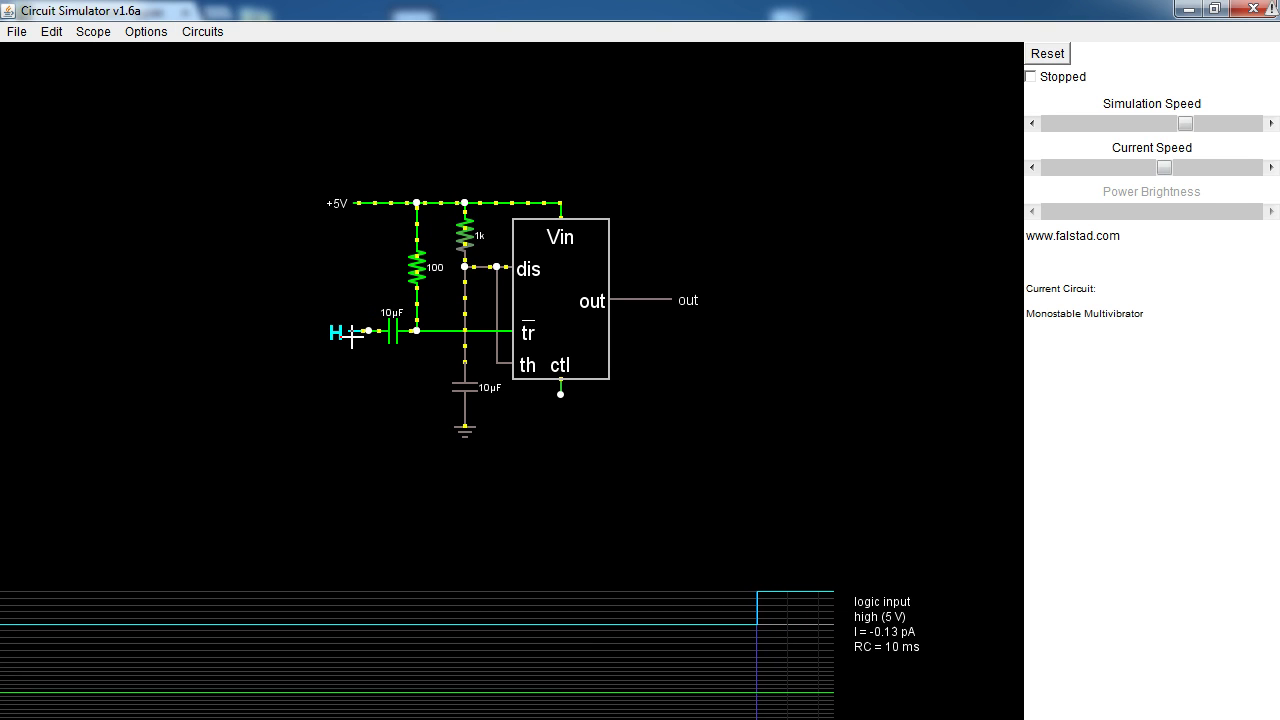
click(352, 338)
click(352, 338)
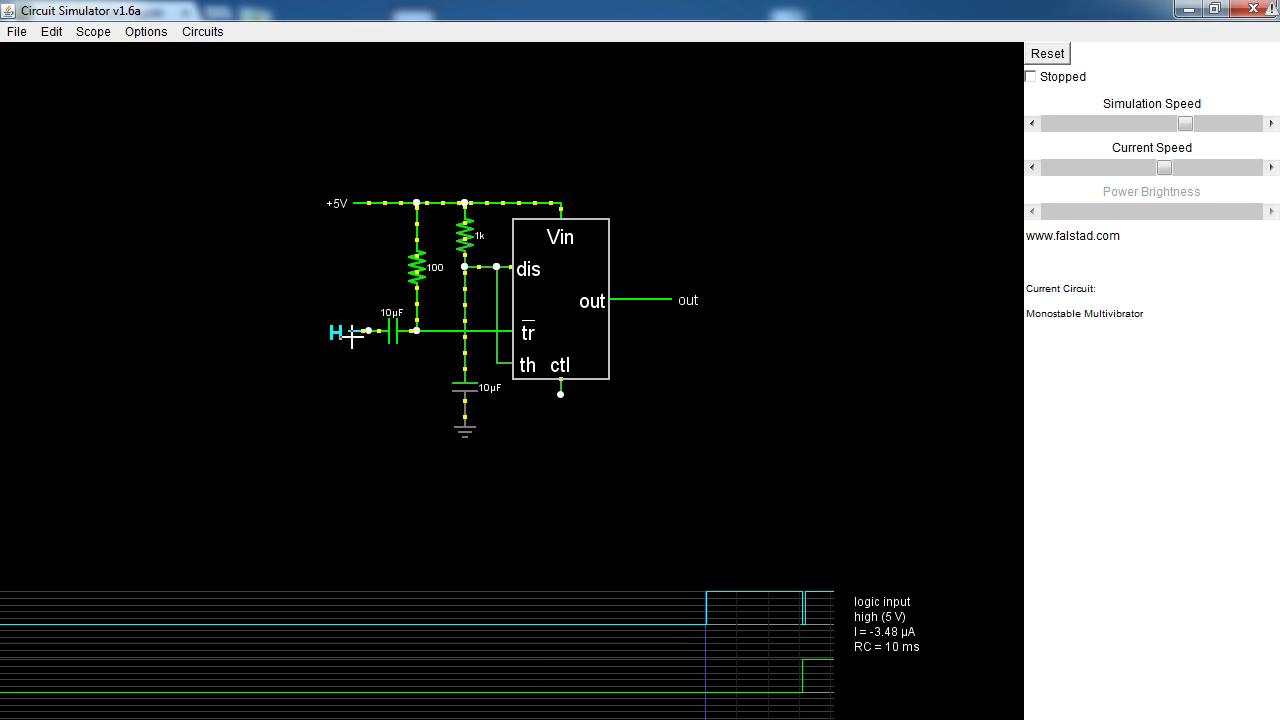
click(352, 338)
click(352, 338)
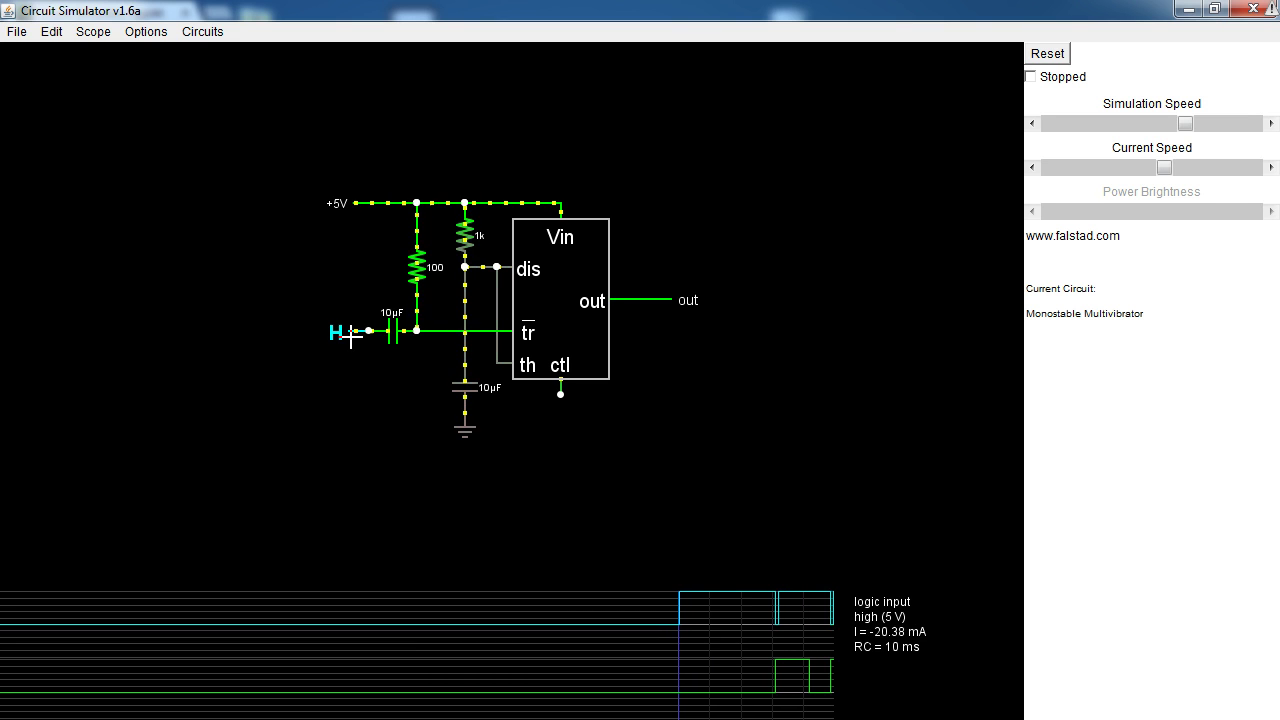
click(205, 33)
Load the 555 Square Wave Generator and set its timing capacitor to 807 nF
click(330, 224)
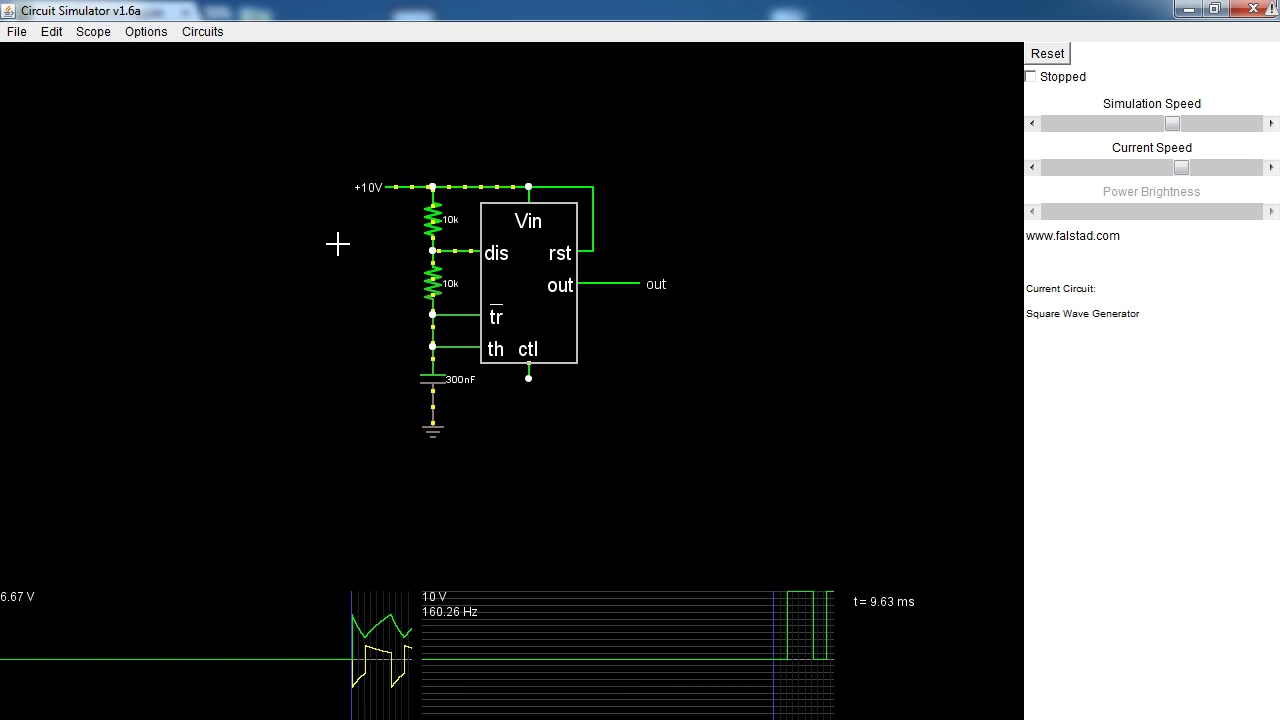
right_click(427, 400)
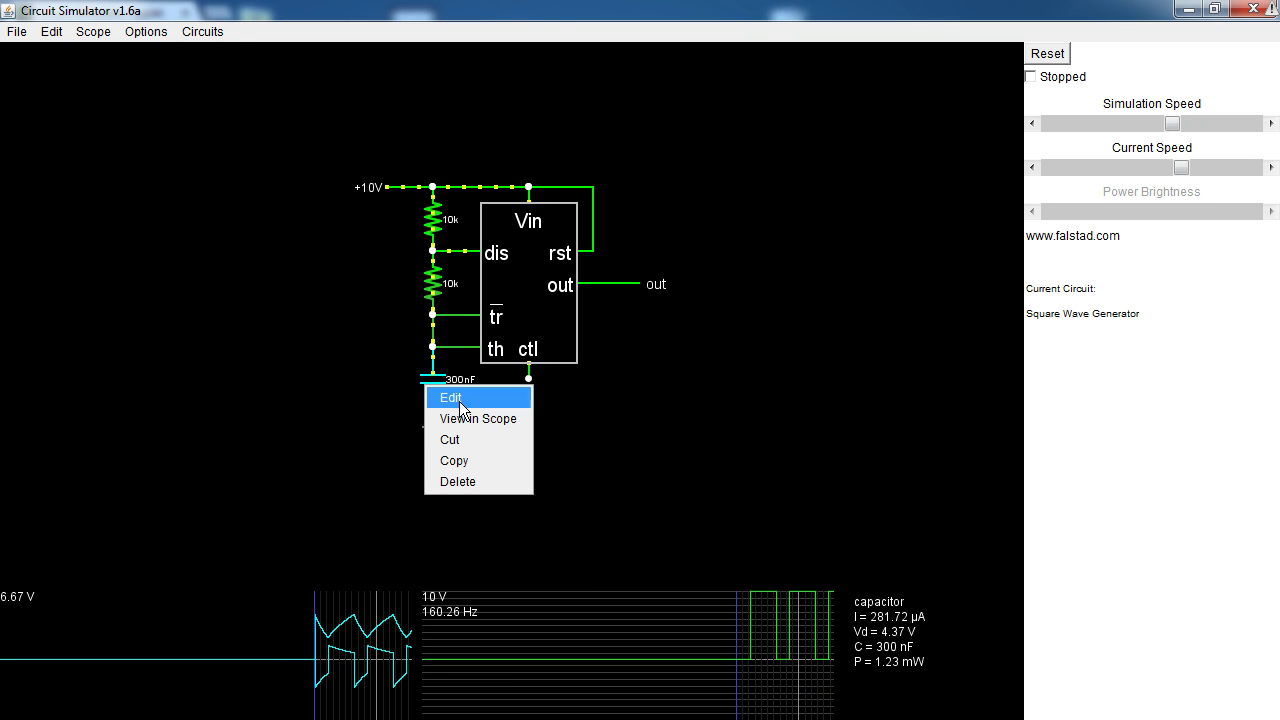
click(455, 394)
drag(606, 411, 734, 420)
click(570, 477)
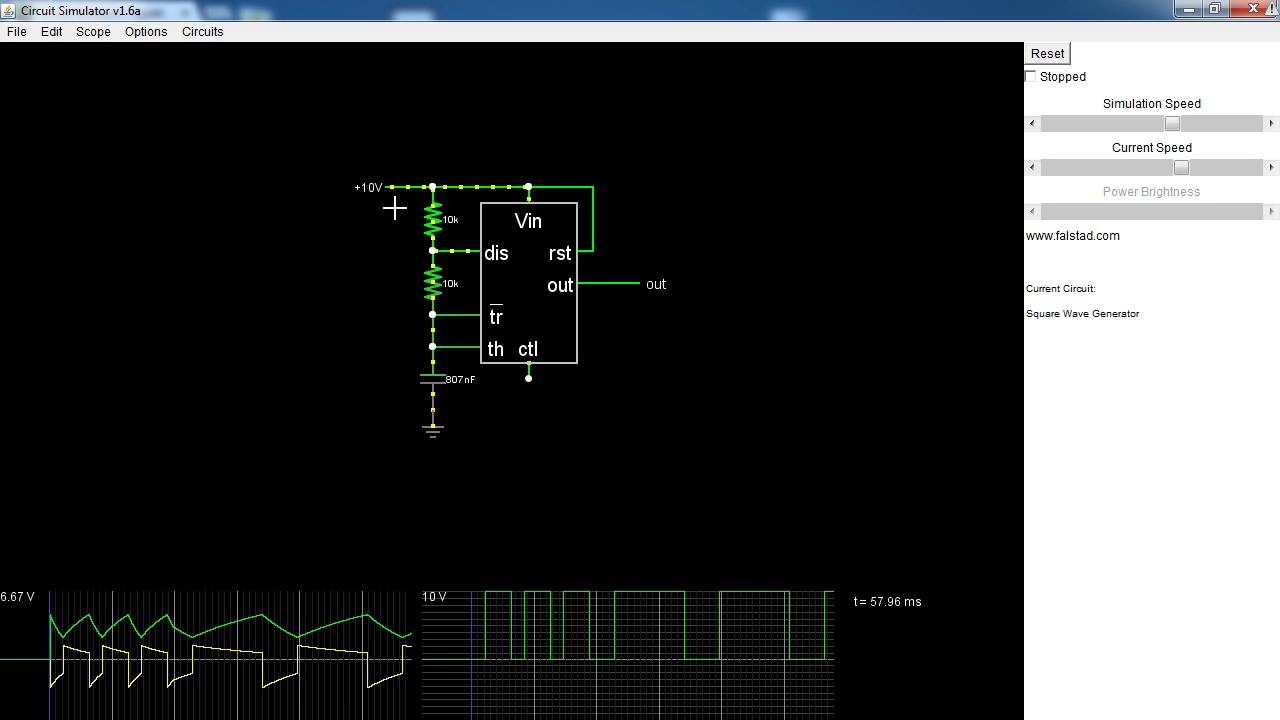
mouse_move(425, 220)
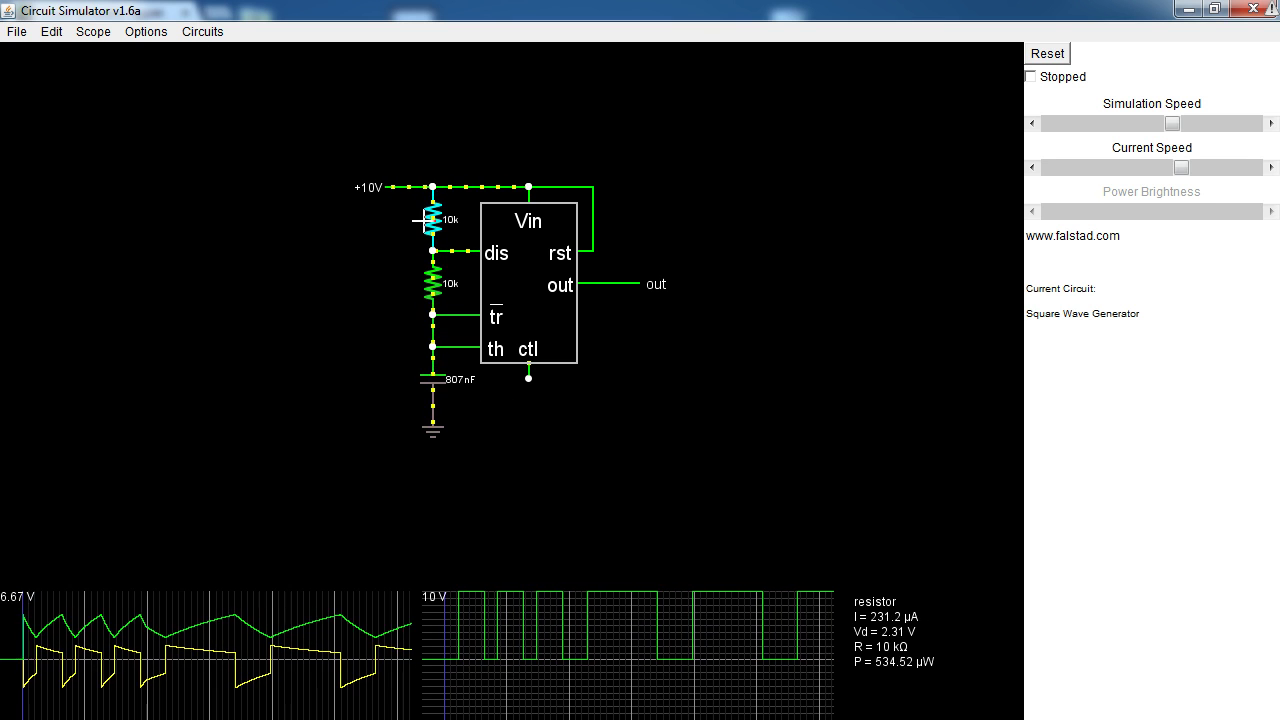
click(197, 38)
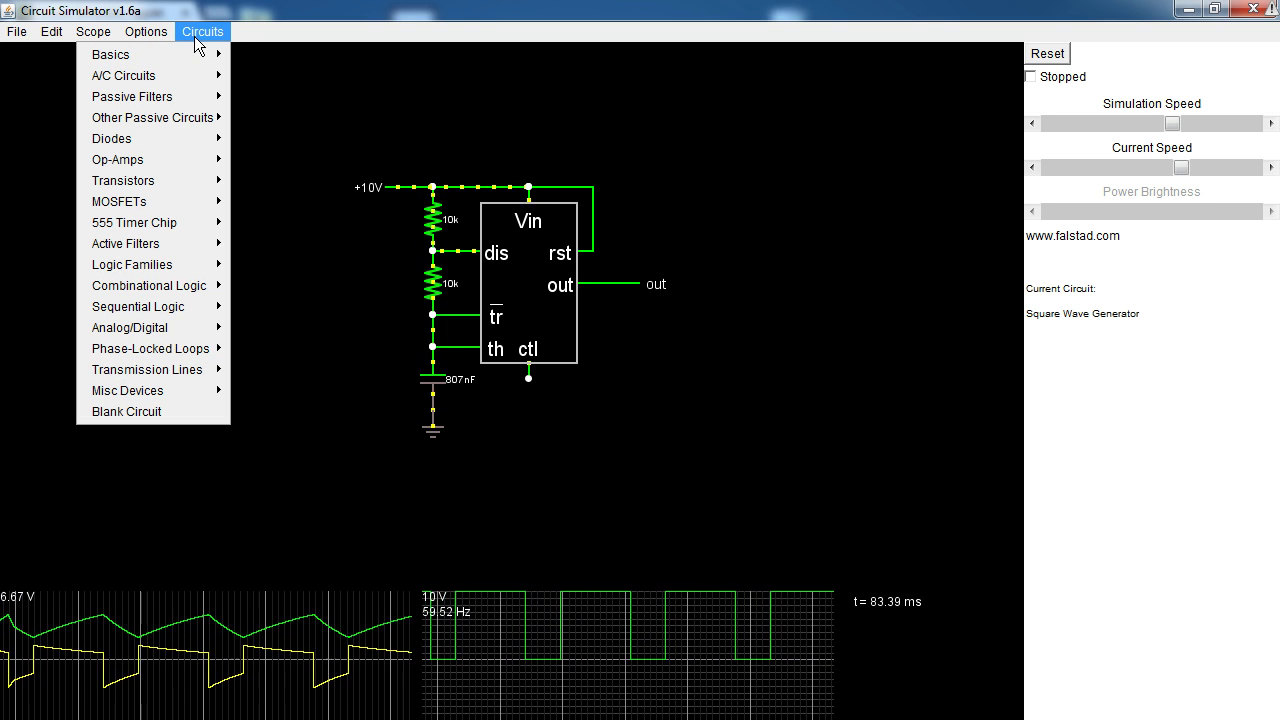
click(318, 120)
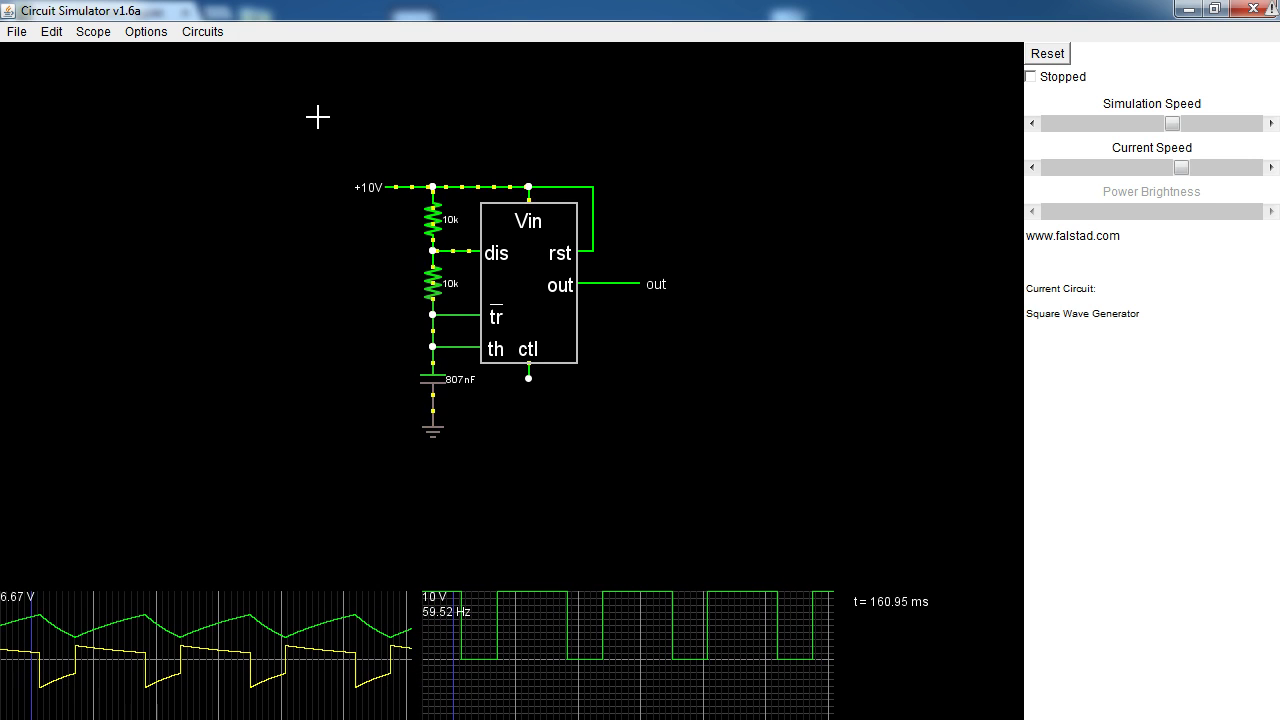
click(202, 31)
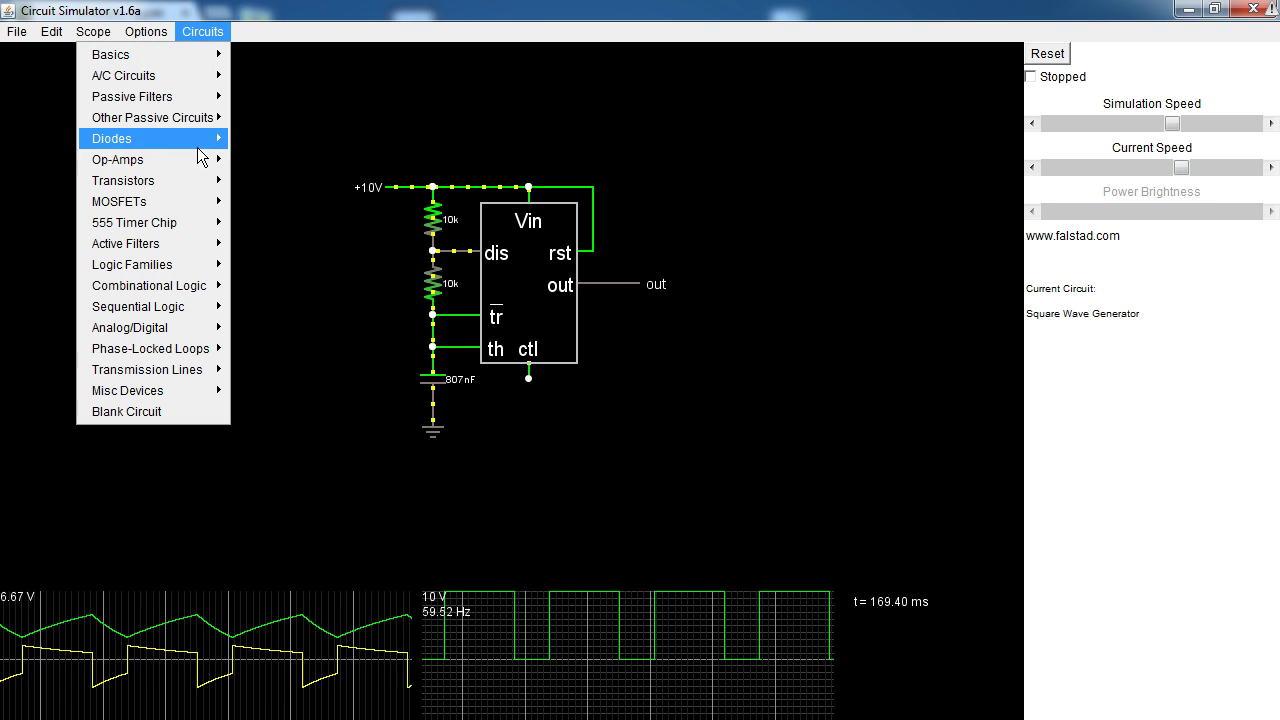
mouse_move(198, 168)
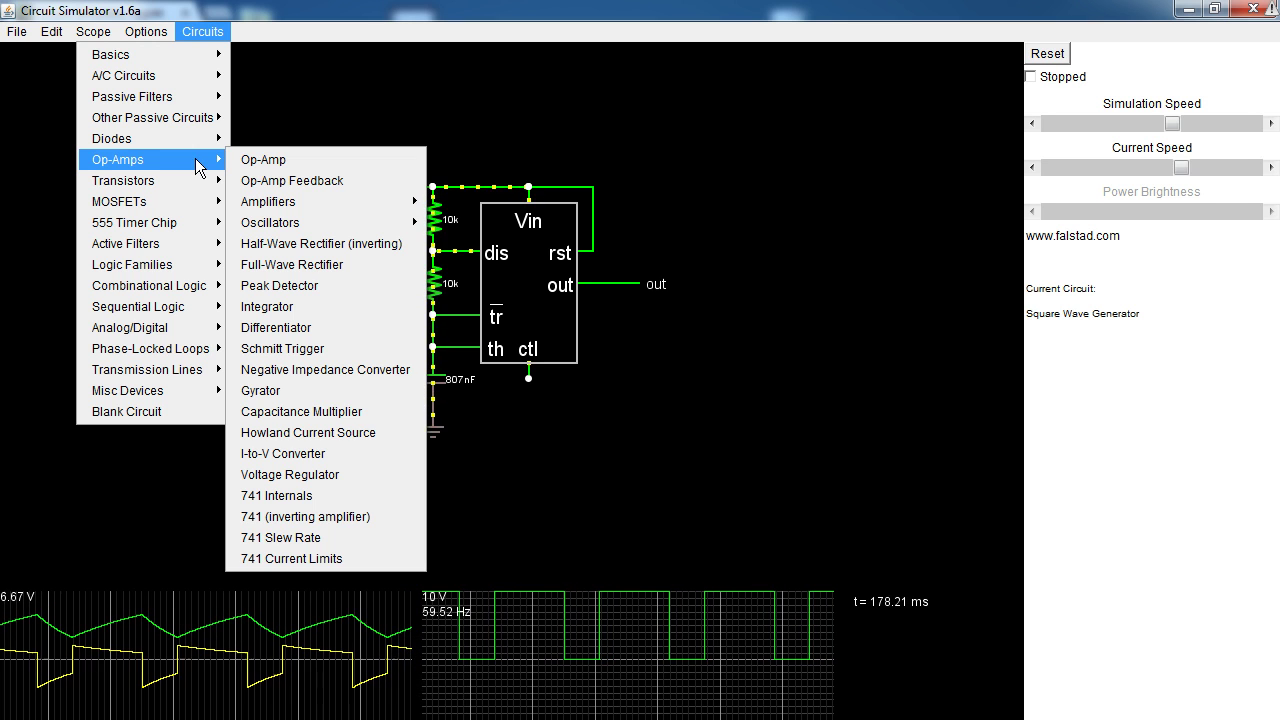
mouse_move(178, 207)
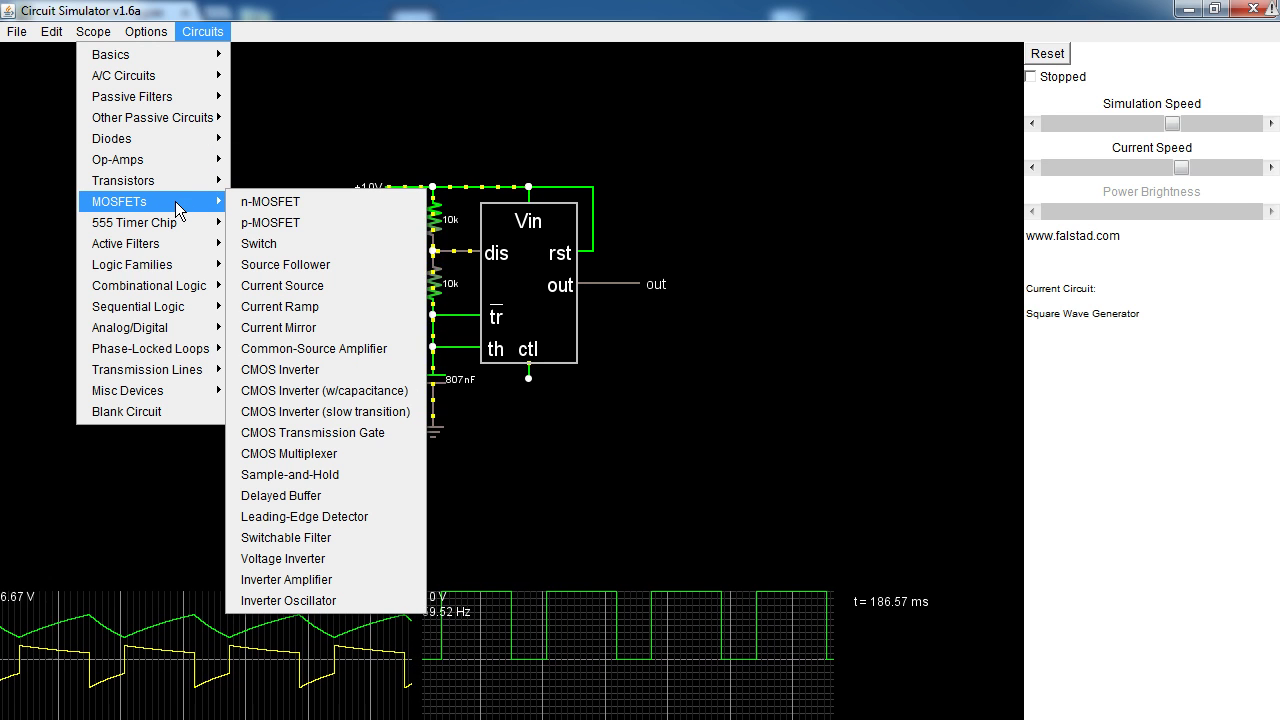
mouse_move(186, 333)
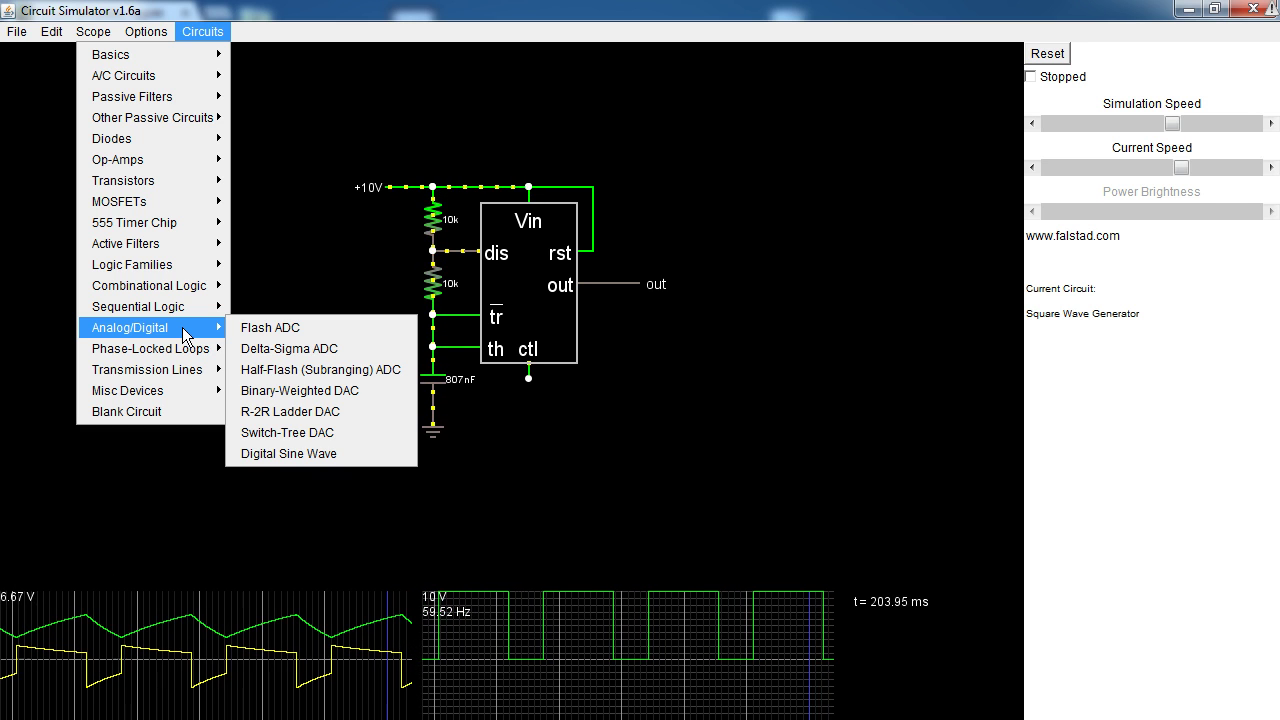
click(292, 258)
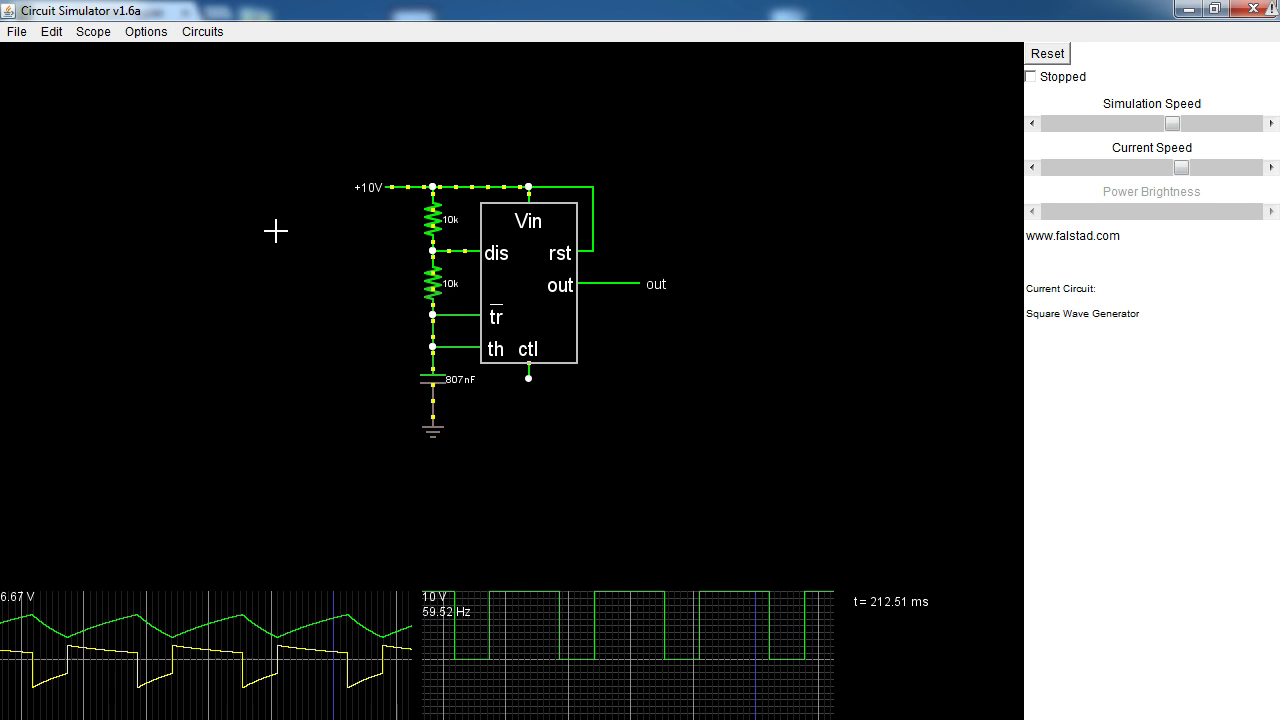